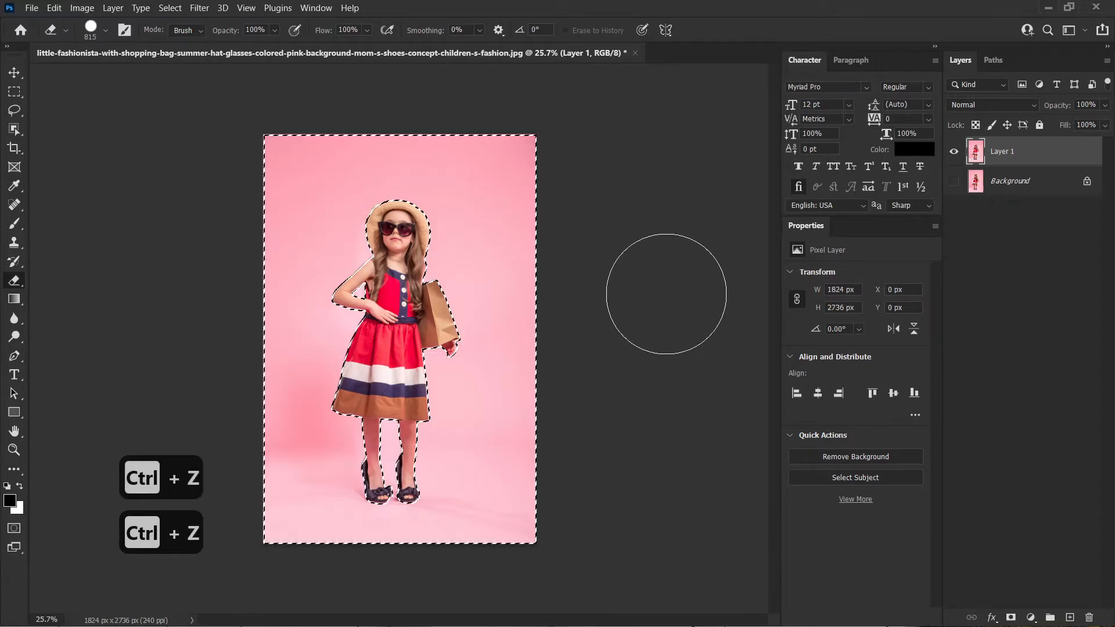
- Undo the selection inversion so that only the girl is selected
key(ctrl+z)
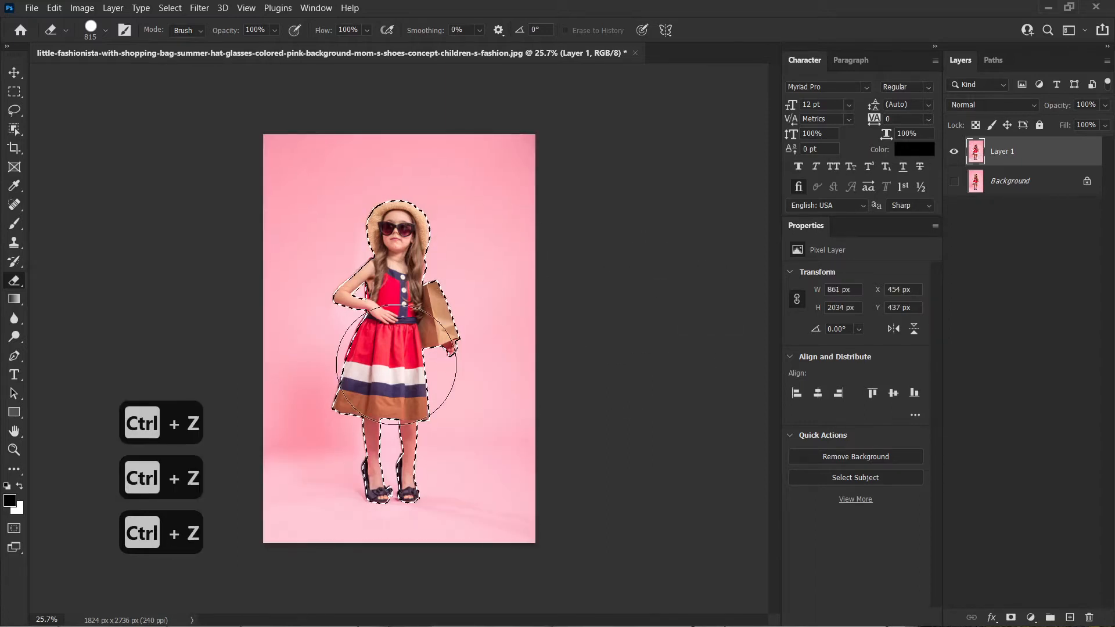
- Try isolating the girl by copying the selection to a new layer and hiding Layer 1, and undo it
key(ctrl+j)
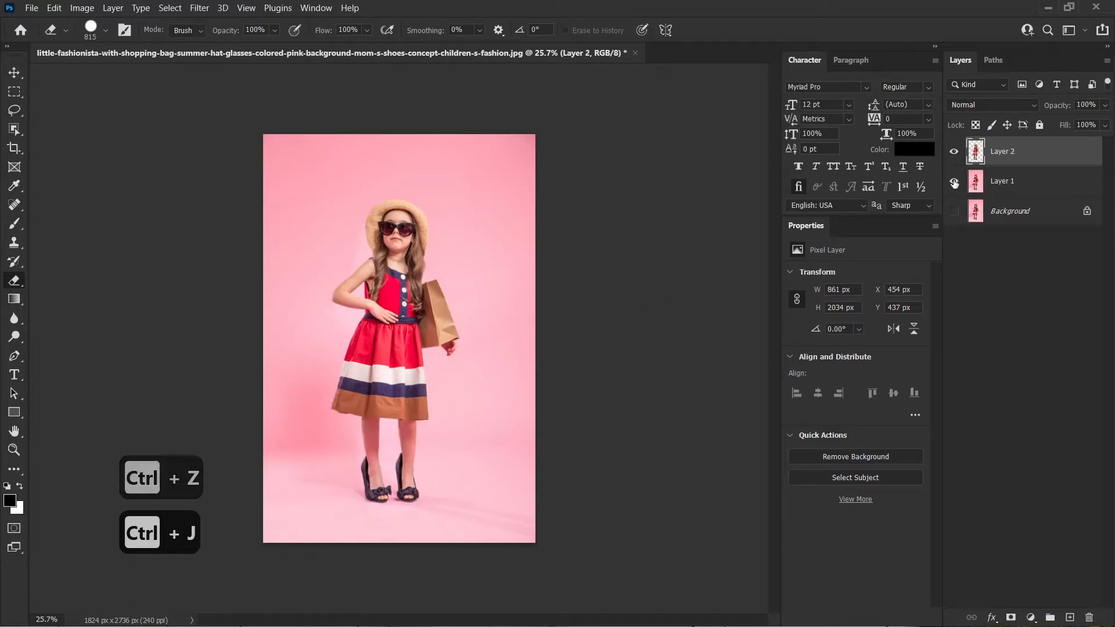
click(954, 184)
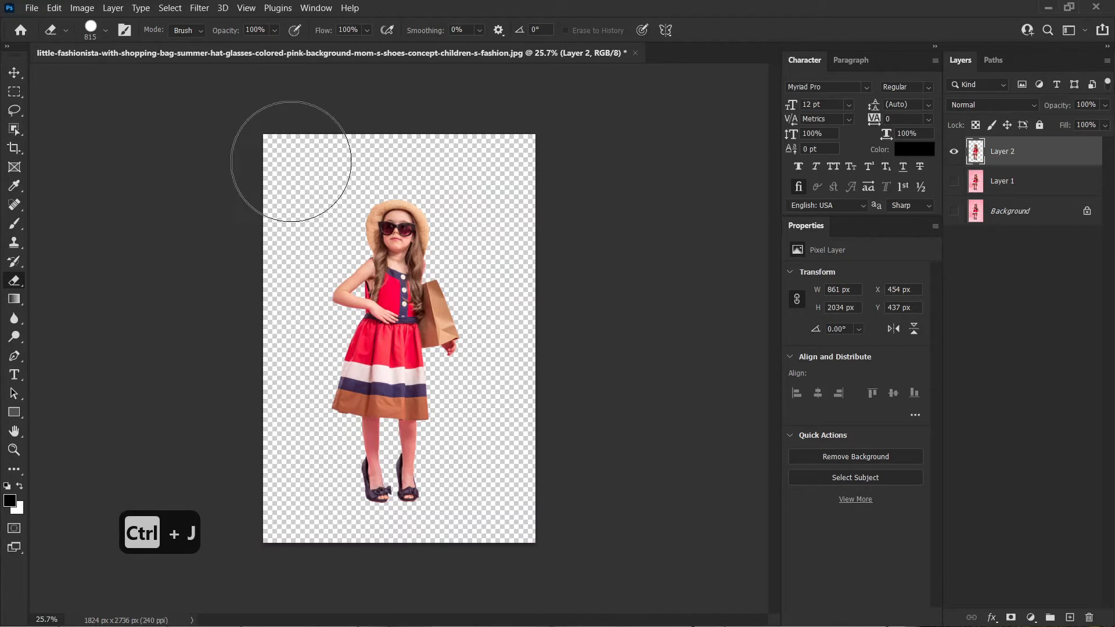
click(18, 73)
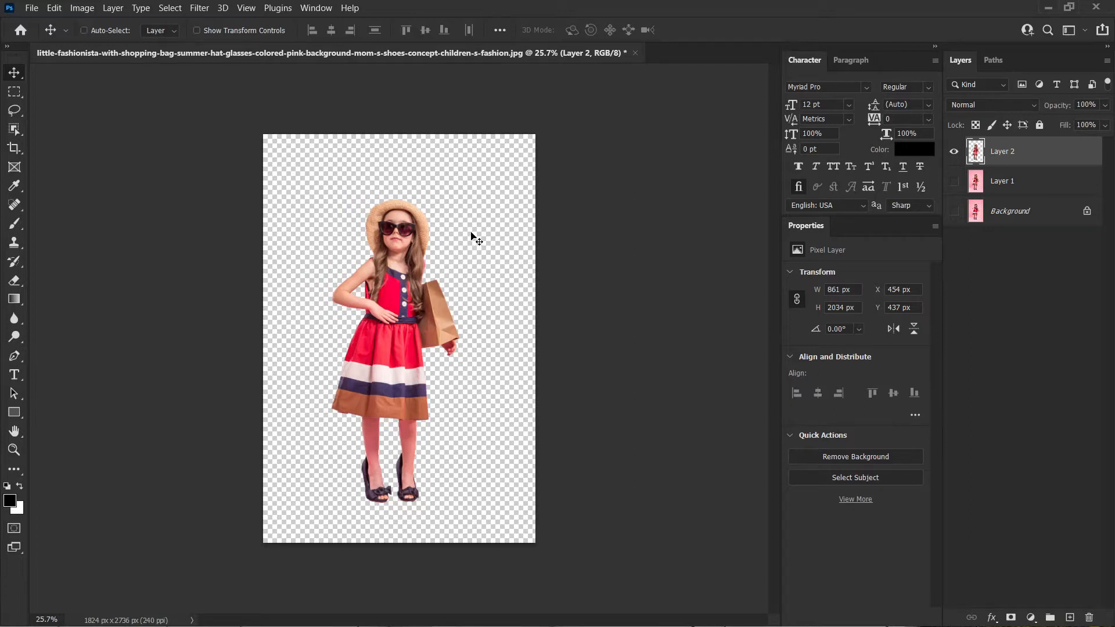
key(ctrl+z)
key(ctrl+z)
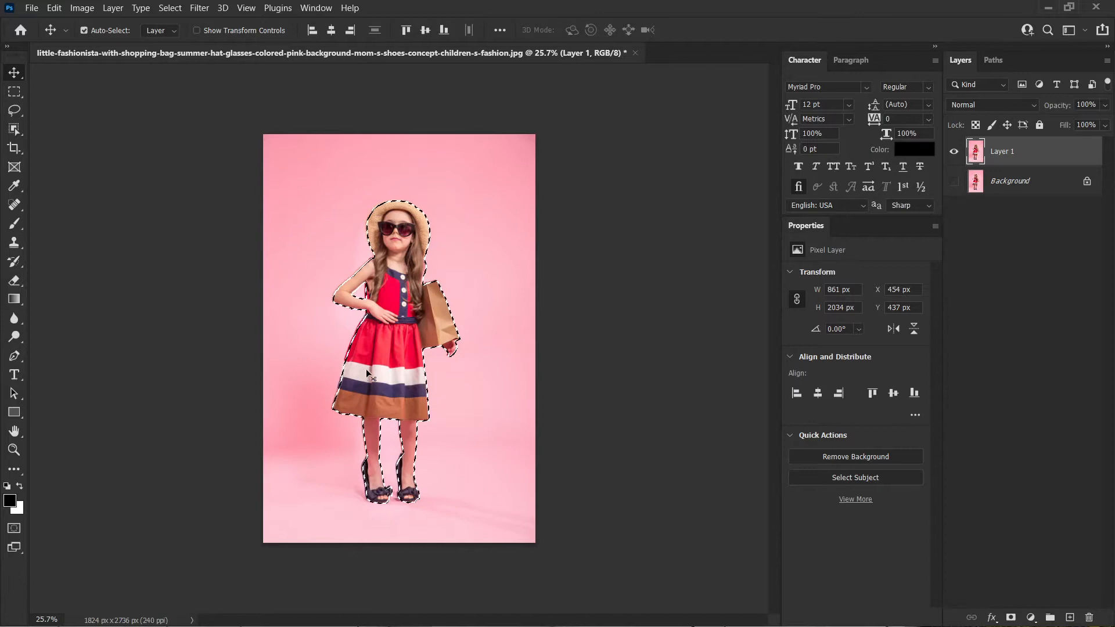
- Add a layer mask to Layer 1 from the girl's selection
click(1011, 618)
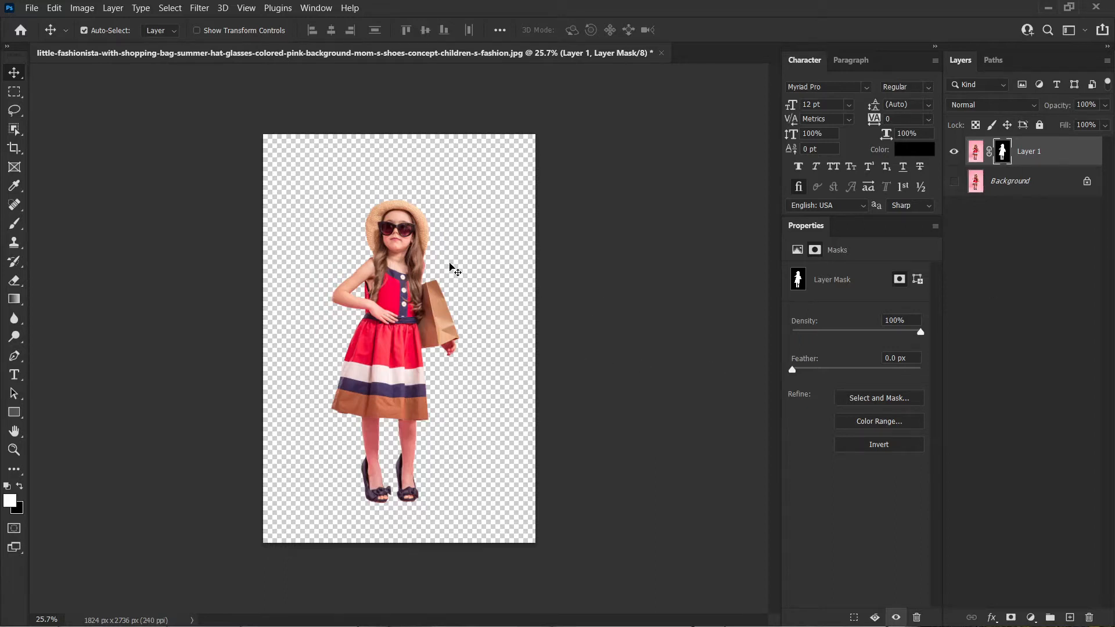
- Paint white with a large soft brush on Layer 1's mask across the lower part to bring back the pink floor
click(15, 225)
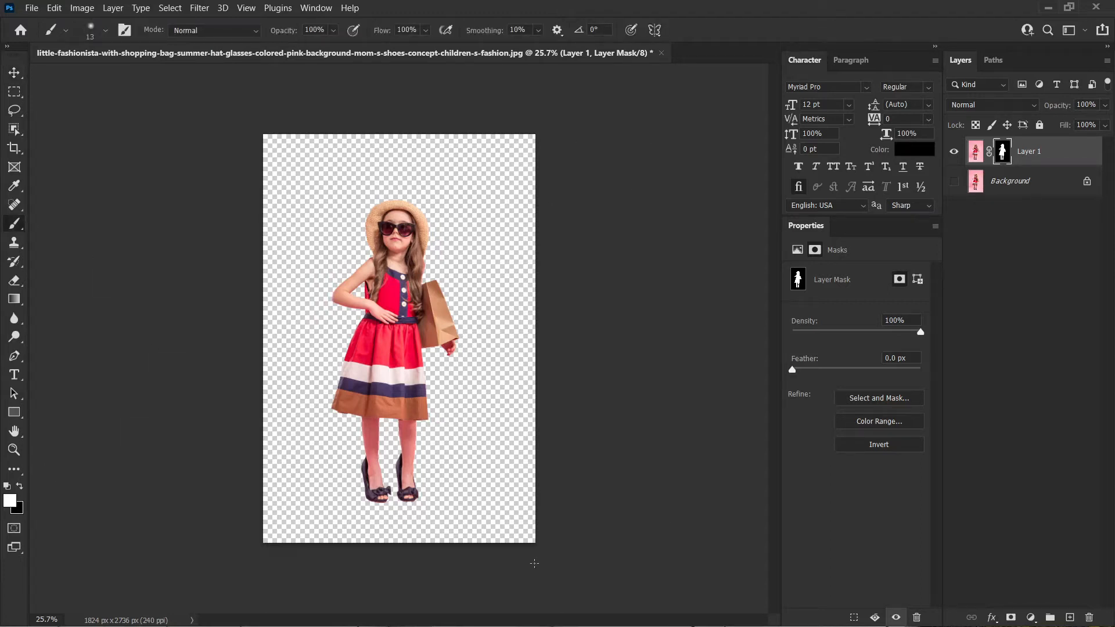
mouse_move(469, 435)
mouse_down()
mouse_move(547, 410)
mouse_move(633, 346)
mouse_move(643, 518)
mouse_up()
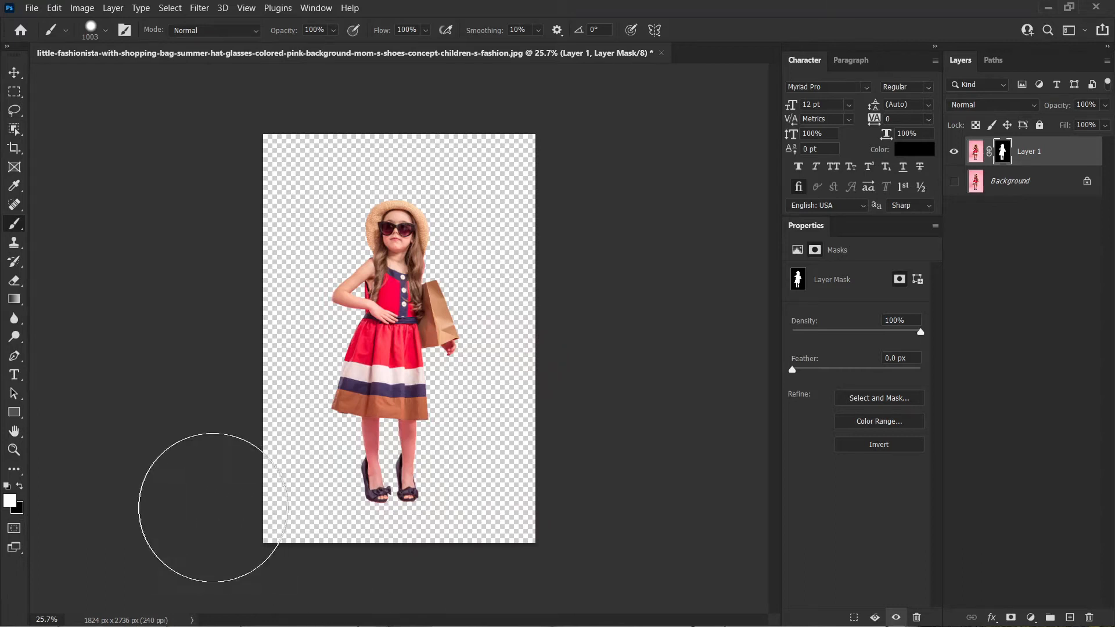
drag(211, 497, 637, 512)
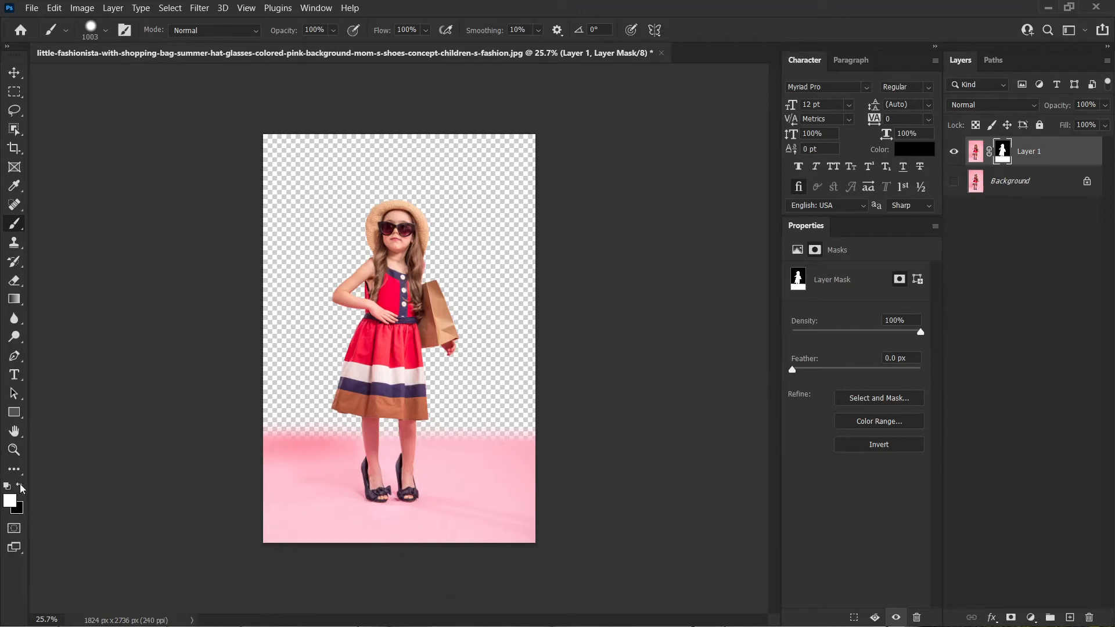
- Paint black on Layer 1's mask on both sides of the girl's legs to hide the pink floor again
key(x)
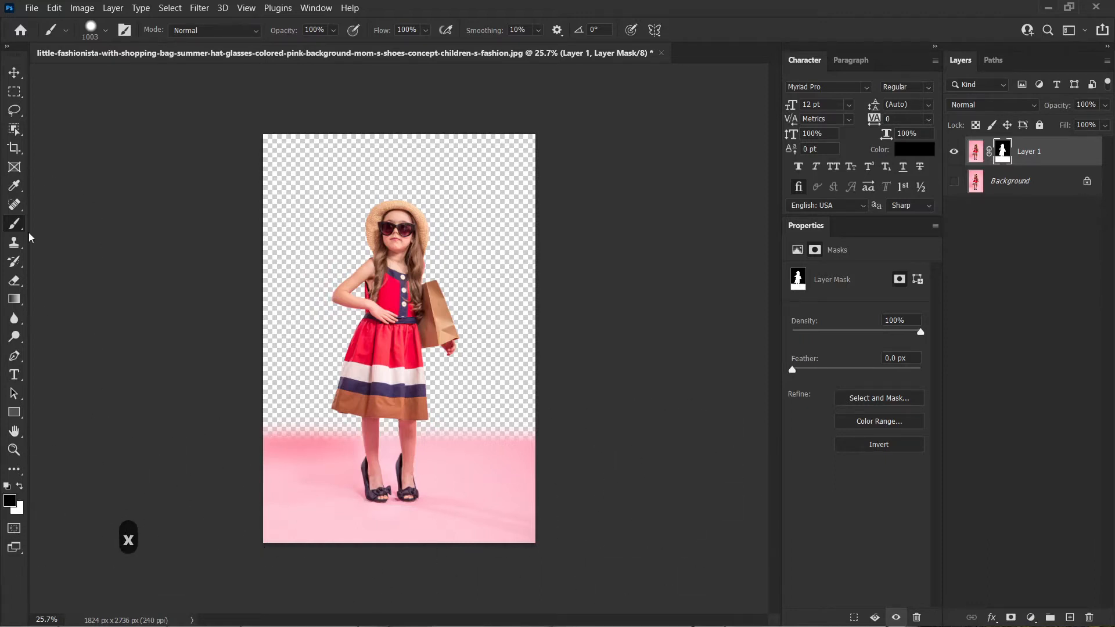
drag(547, 398, 517, 534)
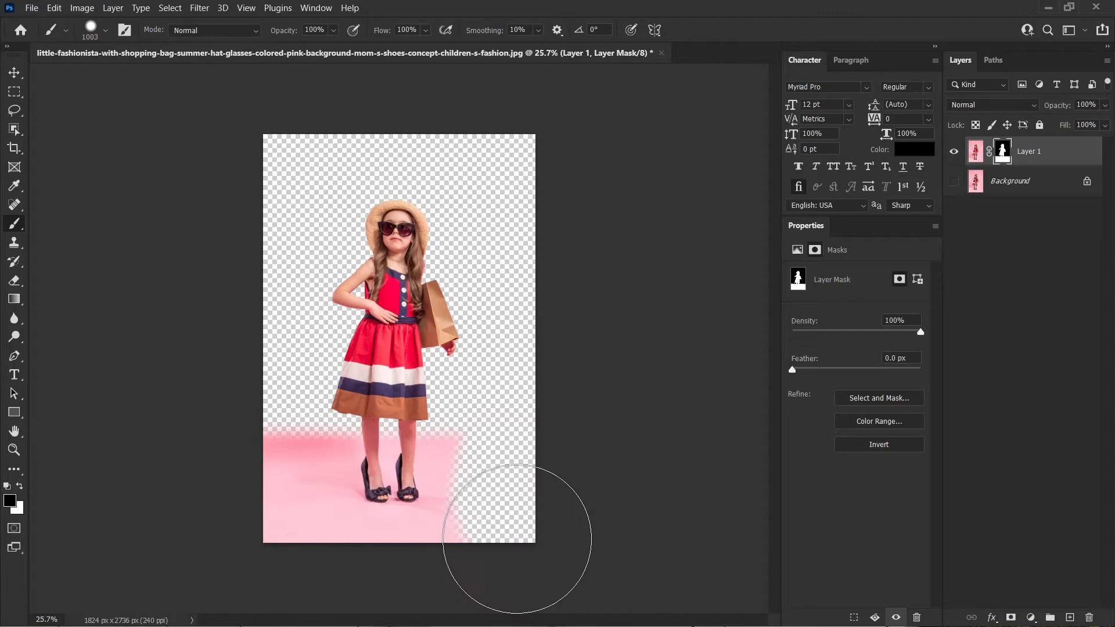
mouse_move(192, 411)
mouse_down()
mouse_move(236, 457)
mouse_move(281, 552)
mouse_up()
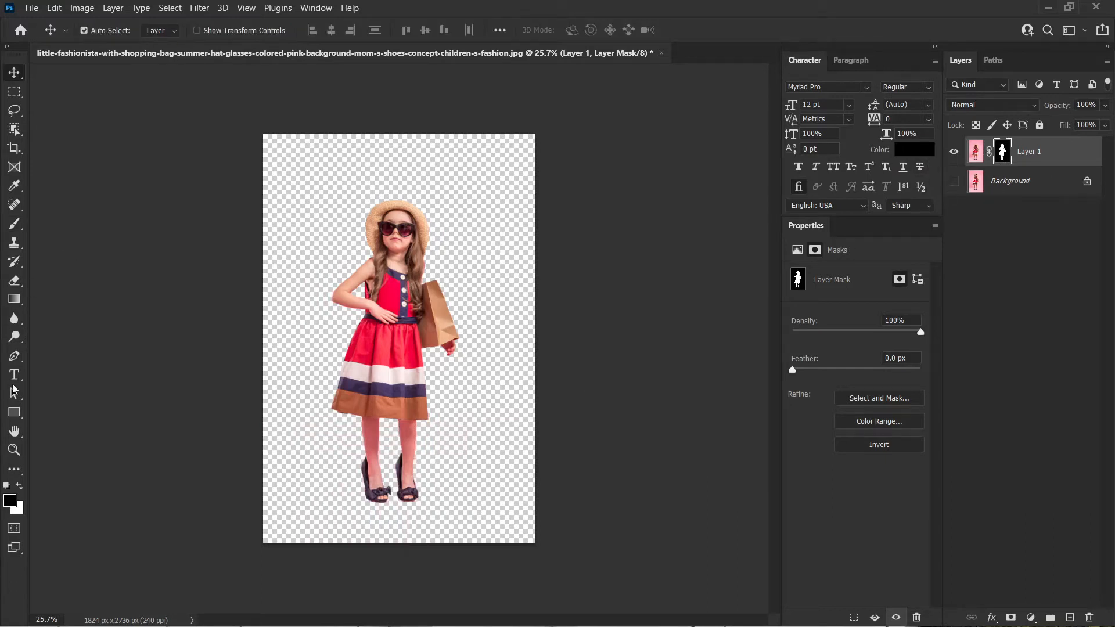
- Draw a rectangle about 2435 by 1468 px over the upper half of the canvas and place it below Layer 1
click(14, 412)
click(138, 411)
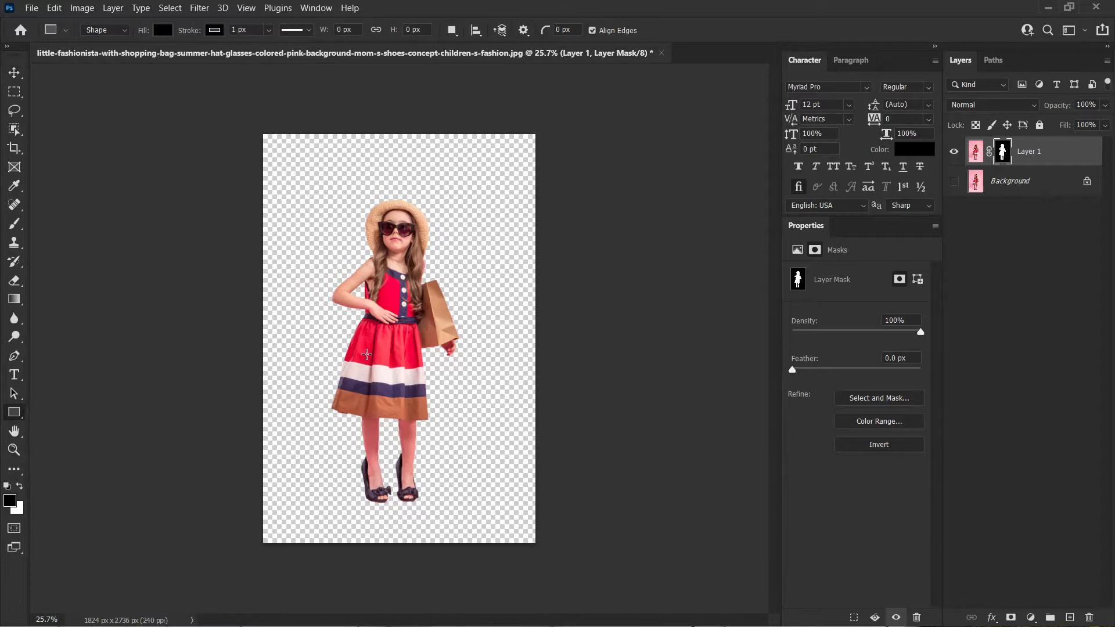
drag(224, 119, 587, 338)
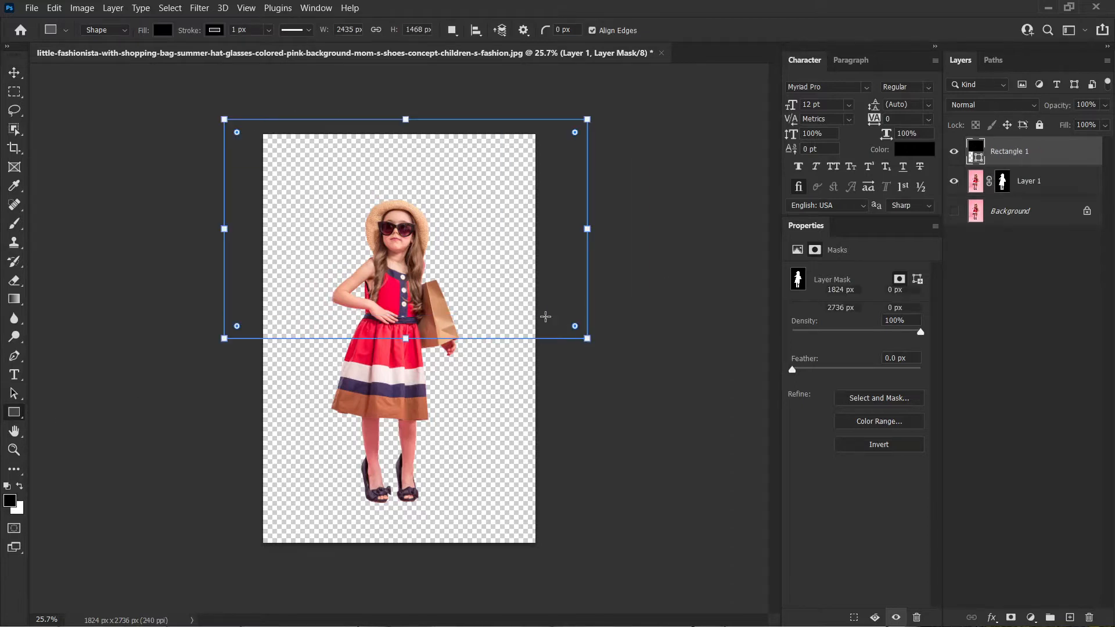
click(14, 73)
drag(1009, 151, 980, 192)
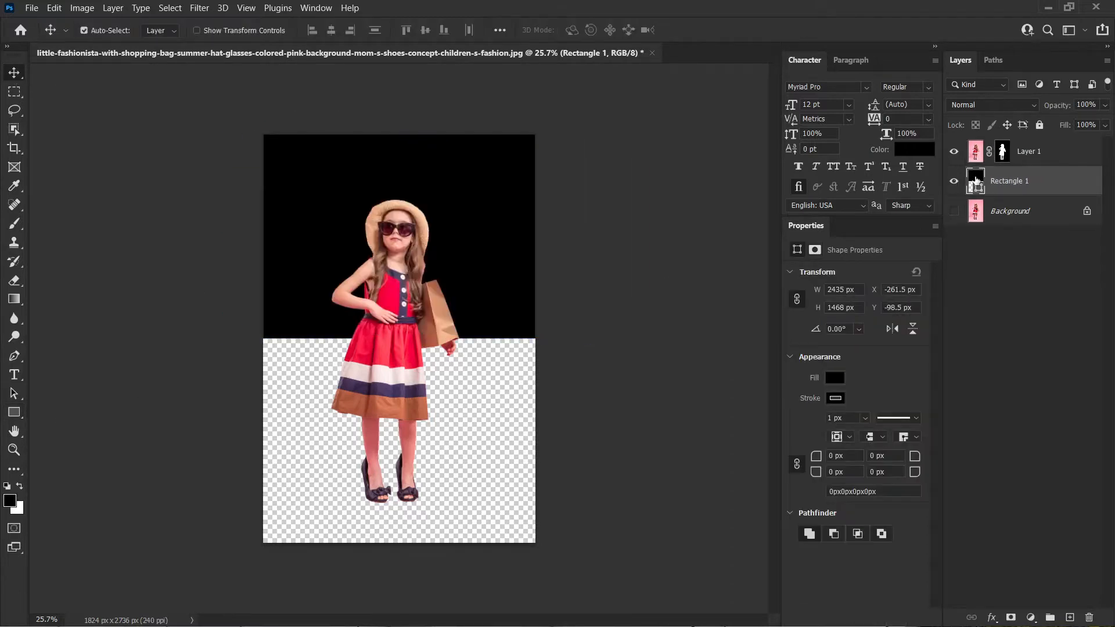
- Change the rectangle's fill to bright red and show the Background layer
double_click(975, 181)
click(547, 148)
click(695, 127)
click(954, 211)
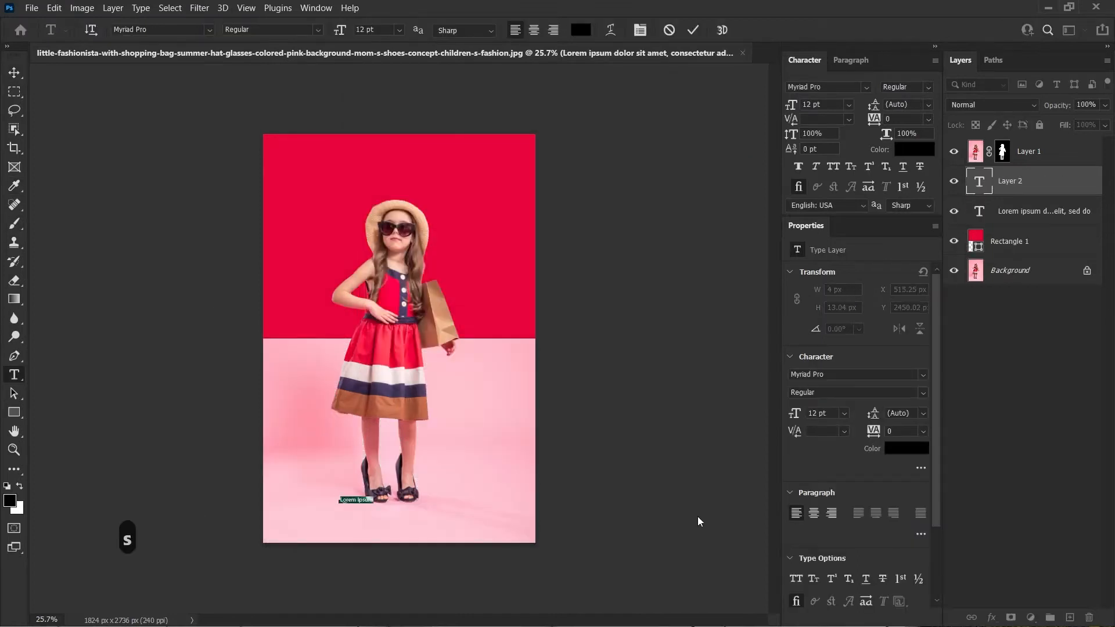
- Add the text "summer sale" near the girl's feet and format it in Poppins Bold with all caps
text(summer sale)
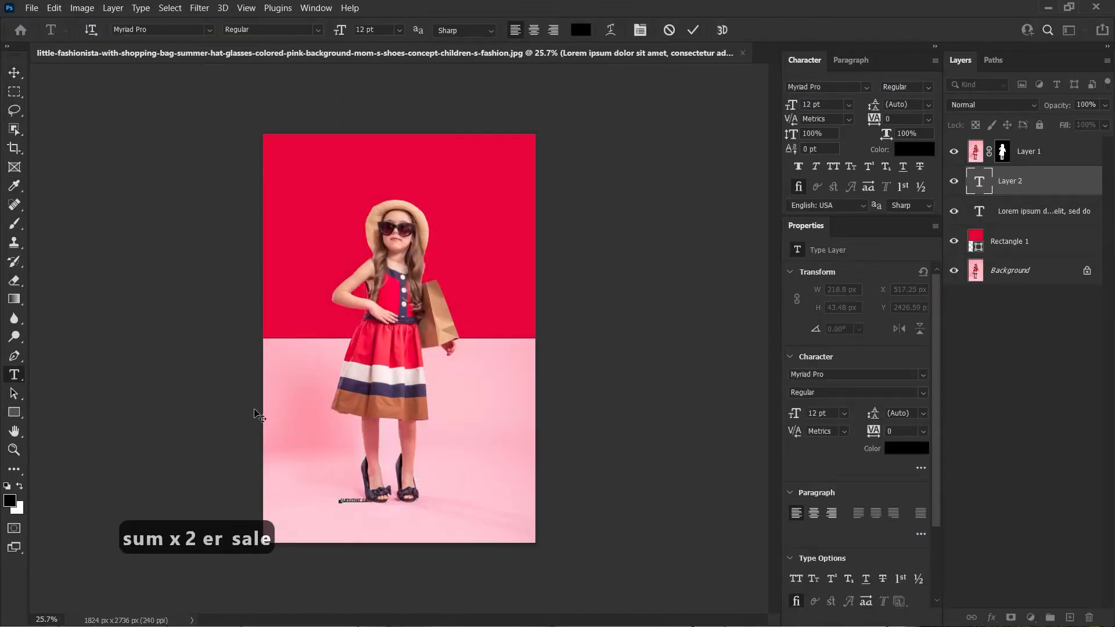
key(ctrl+a)
click(833, 87)
text(pop)
click(822, 299)
click(832, 166)
- Break the headline into two lines, enlarge the letters and set the leading to 73 pt
triple_click(371, 529)
drag(791, 105, 816, 104)
key(BackSpace)
drag(453, 537, 342, 491)
click(928, 104)
drag(874, 105, 850, 105)
click(848, 120)
- Set the headline's kerning to 0 and move the text up onto the red area behind the girl's hat
click(821, 237)
drag(453, 525, 341, 525)
click(818, 120)
text(60)
click(14, 73)
drag(449, 497, 455, 171)
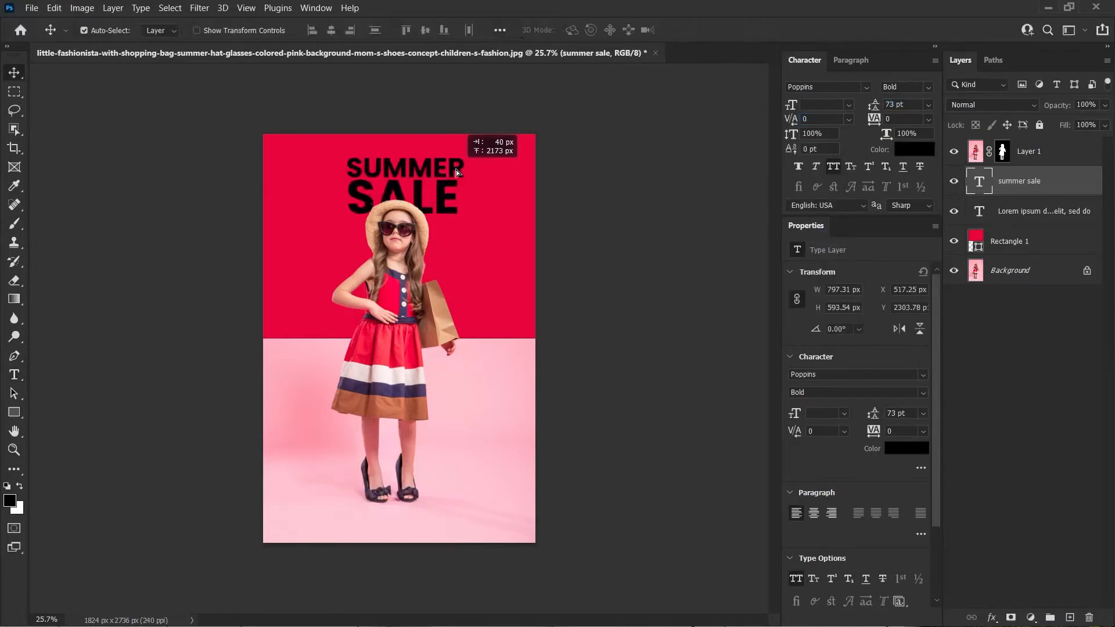
- Split the headline into two separate text layers, one for SUMMER and one for SALE
double_click(455, 174)
drag(347, 198, 563, 202)
click(791, 119)
click(13, 72)
key(ctrl+x)
key(ctrl+v)
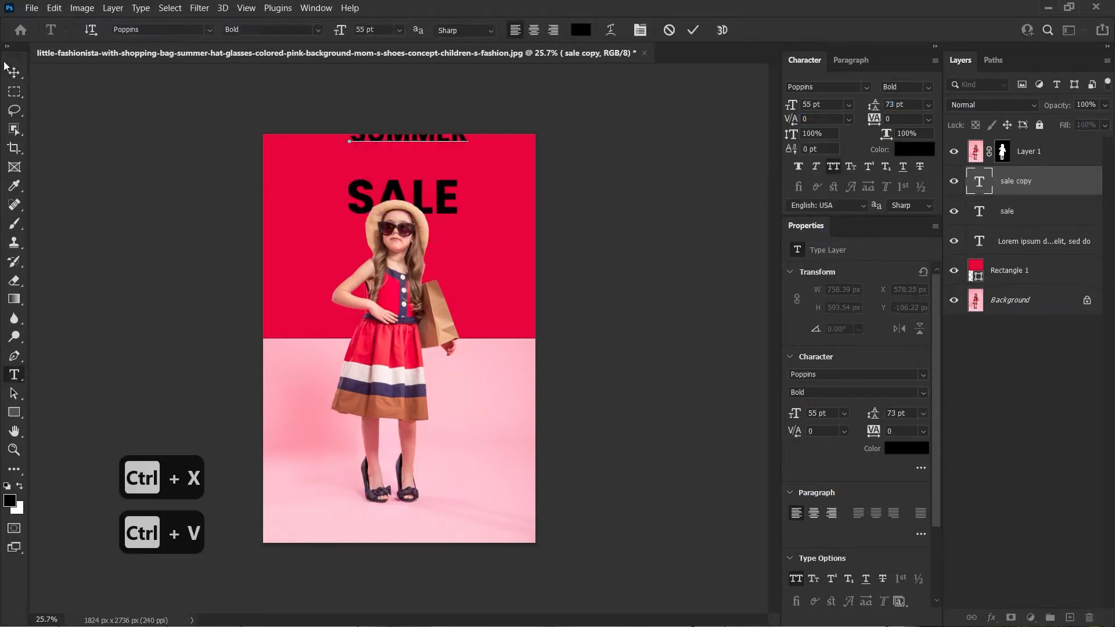
key(ctrl+v)
key(ctrl+z)
- Scale and position SUMMER and SALE so each spans nearly the poster's width, and colour both white
key(ctrl+t)
drag(411, 150, 524, 183)
key(Return)
drag(443, 207, 385, 256)
key(ctrl+t)
drag(402, 202, 529, 245)
key(Return)
click(915, 149)
click(702, 124)
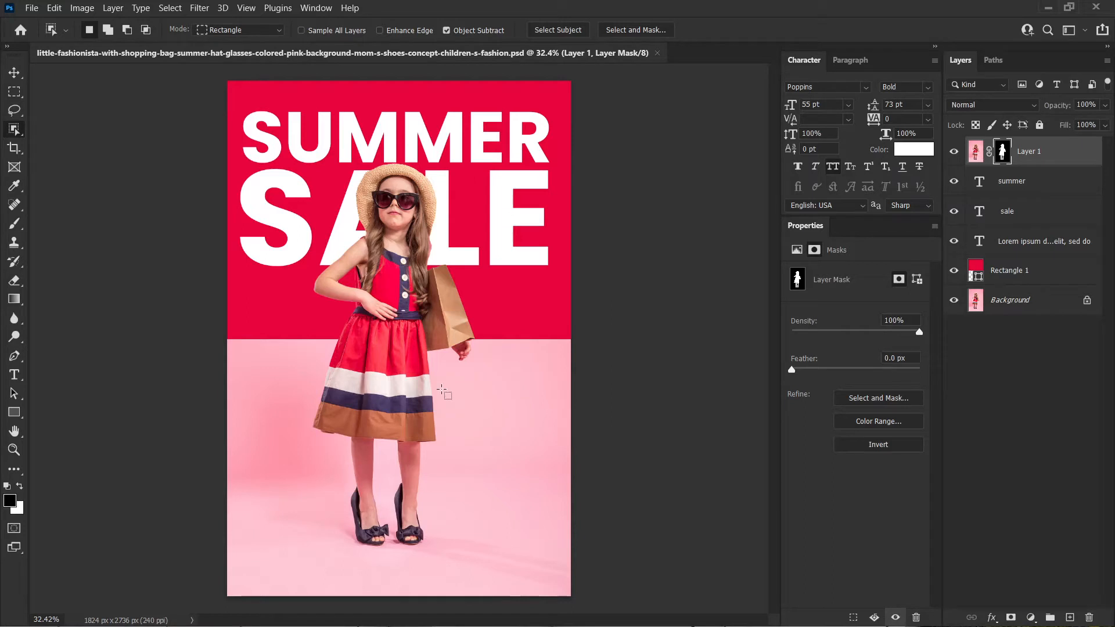
key(ctrl+space)
drag(425, 255, 521, 269)
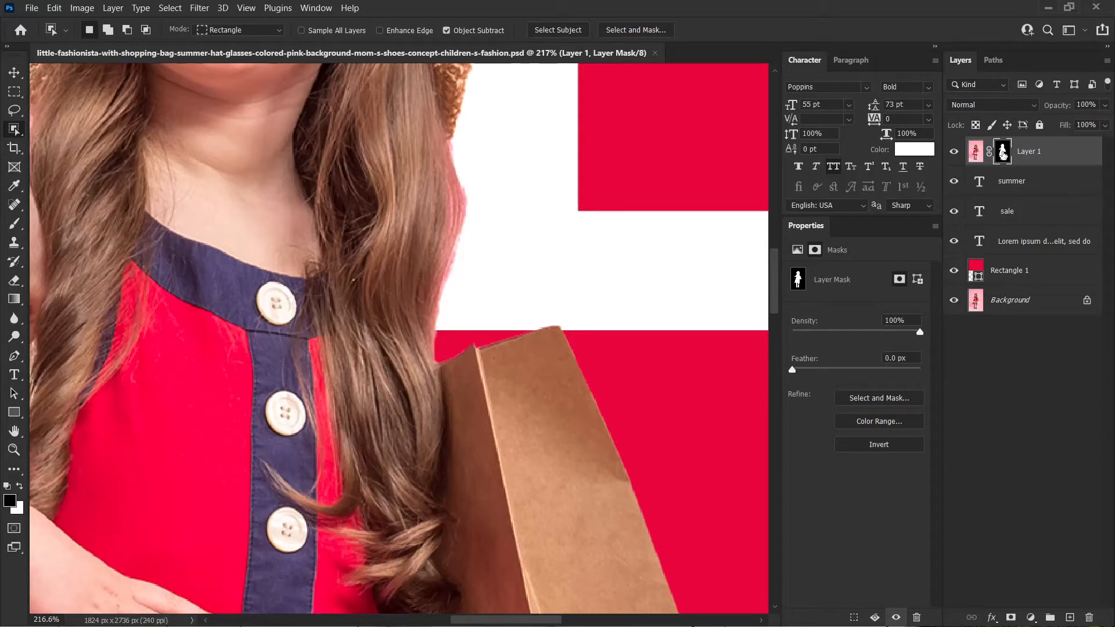
double_click(1002, 152)
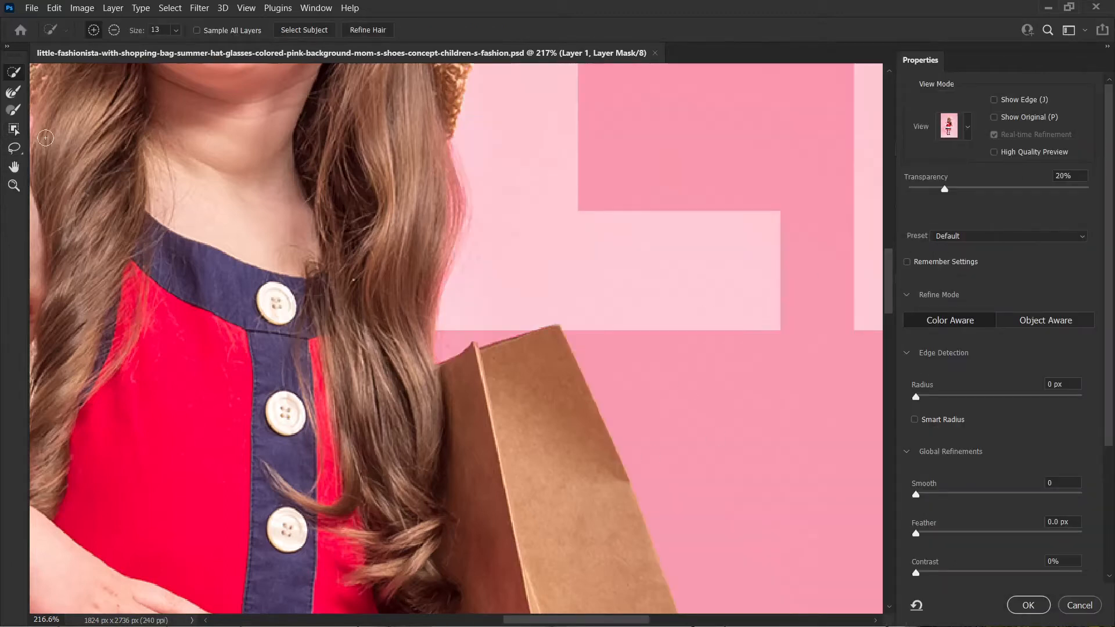
click(1080, 605)
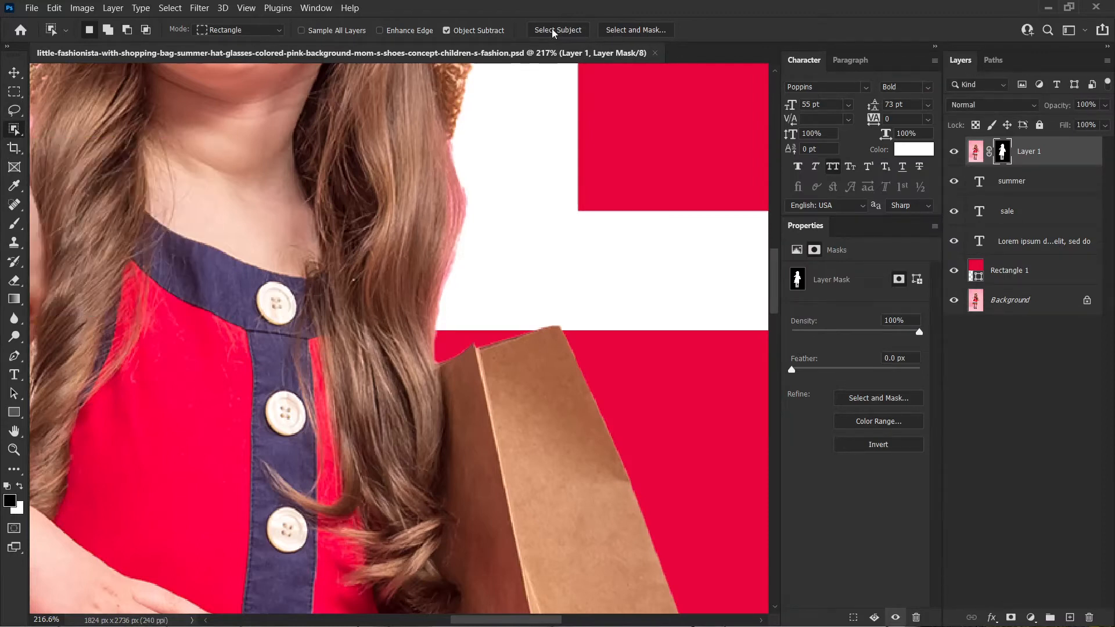
- Open Select and Mask for Layer 1's mask and preview it in Overlay view at 94% opacity
click(635, 30)
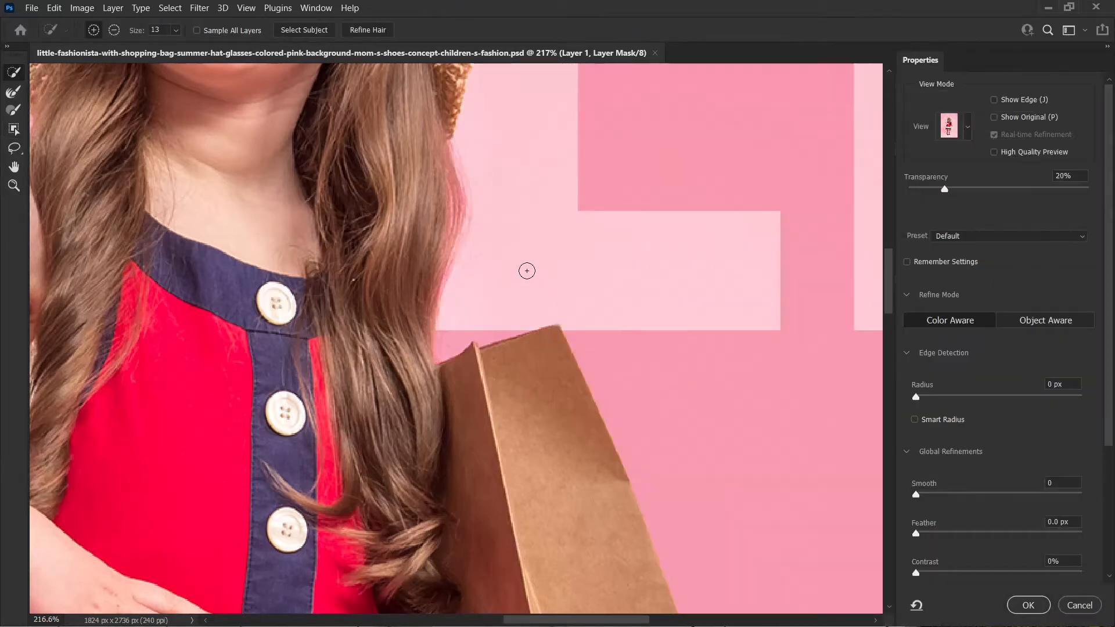
drag(526, 270, 485, 269)
drag(613, 260, 572, 260)
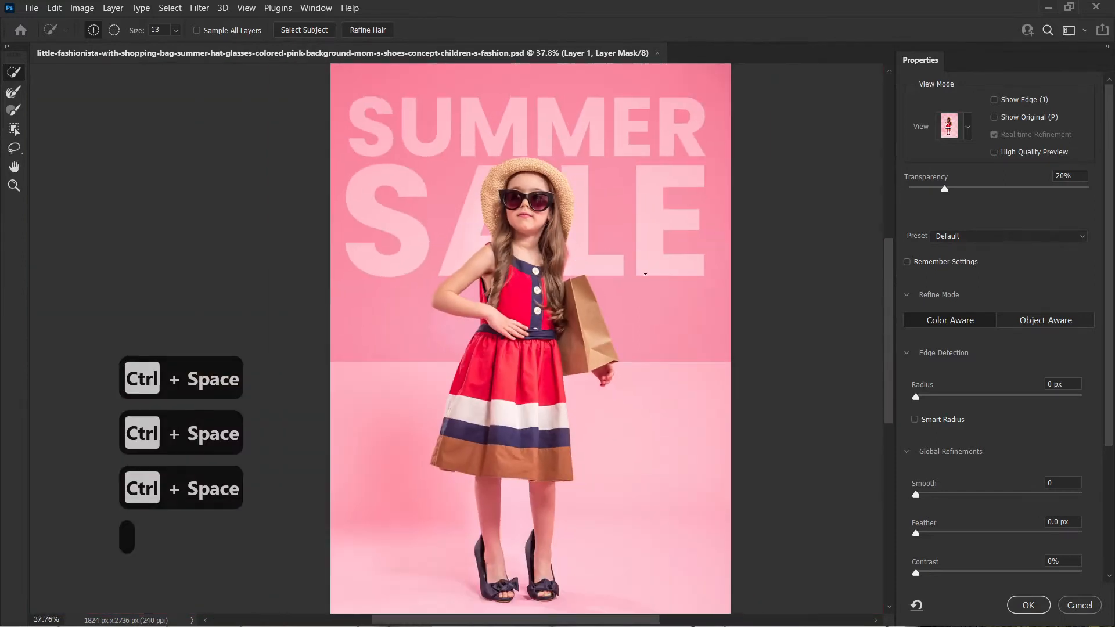
click(968, 128)
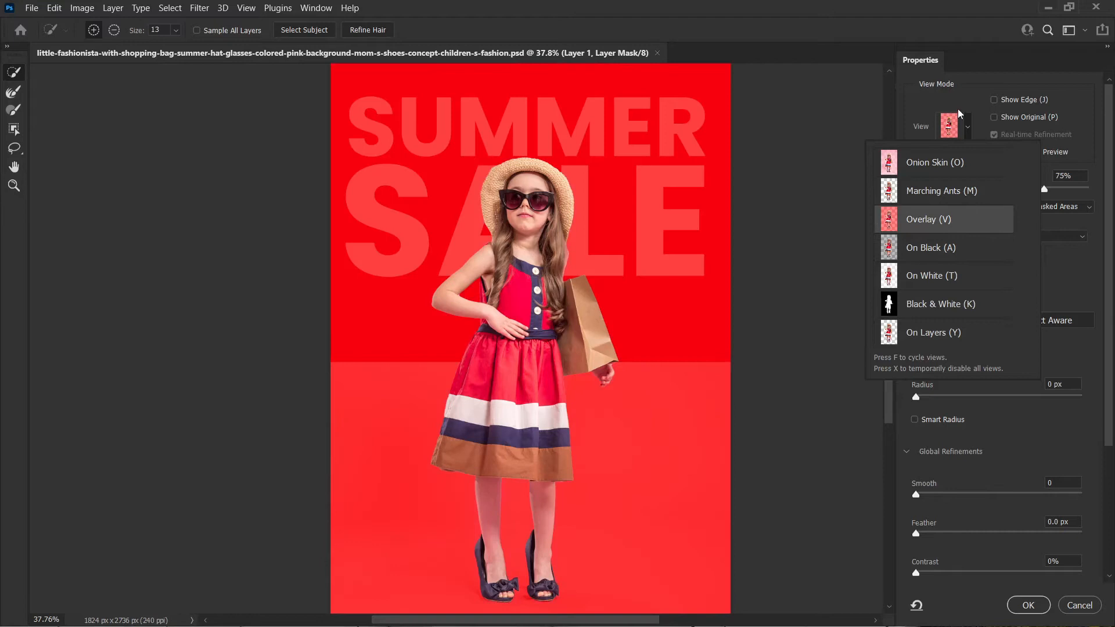
click(966, 126)
drag(1043, 190, 1078, 195)
- Try Refine Hair on the girl's cutout, check the hat and hair edges, and undo it
key(ctrl+space)
drag(562, 250, 651, 278)
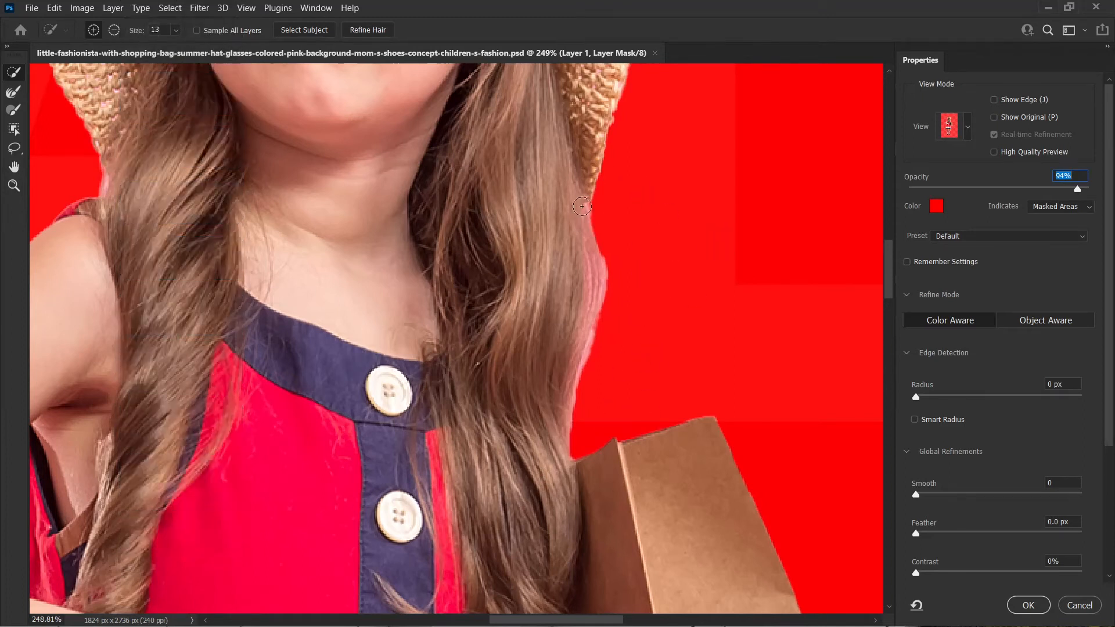
click(366, 30)
scroll(639, 324, up, 5)
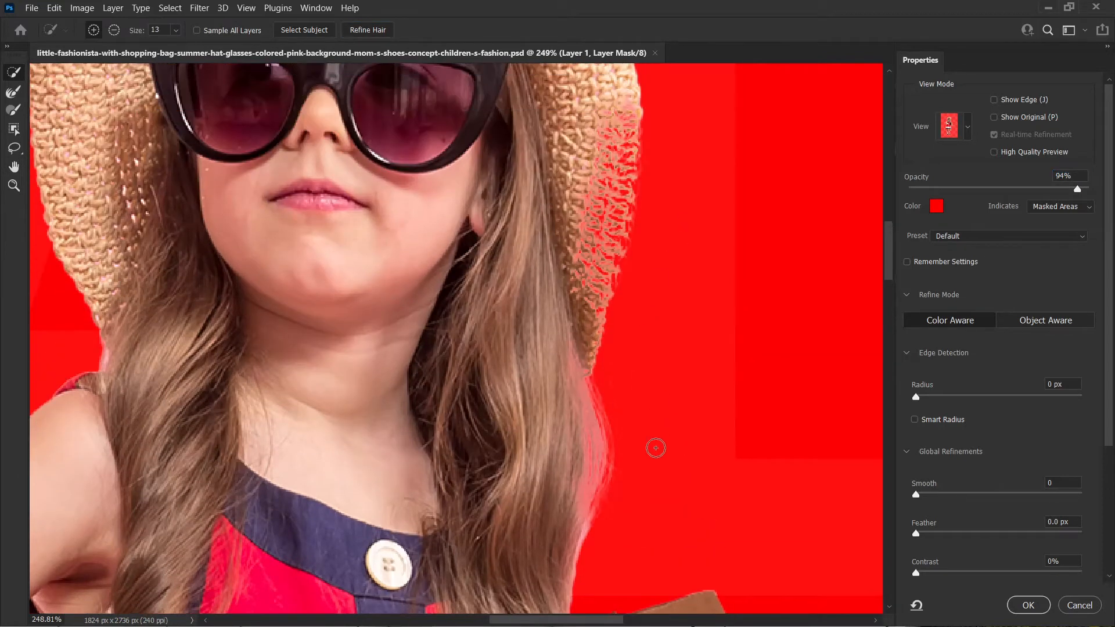
scroll(618, 320, up, 2)
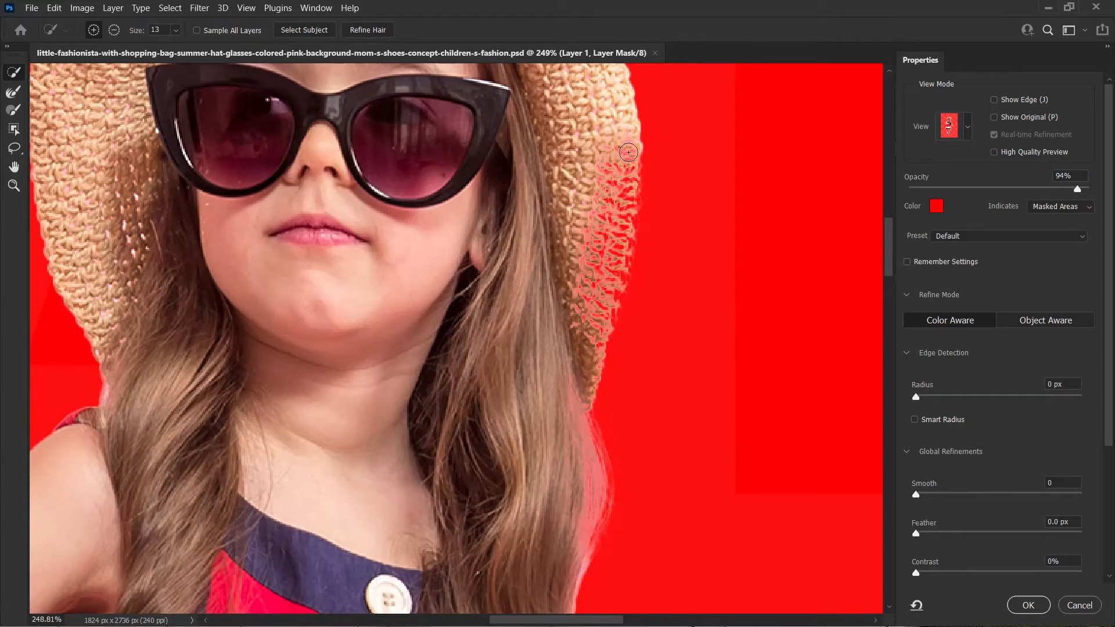
key(ctrl+z)
scroll(713, 335, down, 1)
scroll(755, 353, down, 1)
key(ctrl+space)
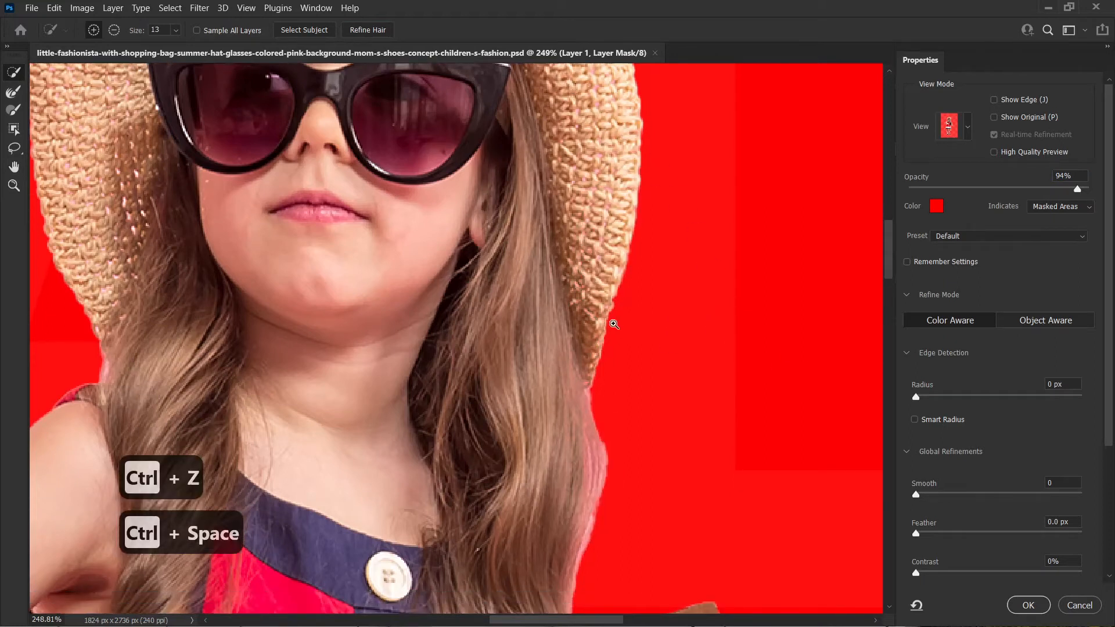
drag(607, 323, 552, 322)
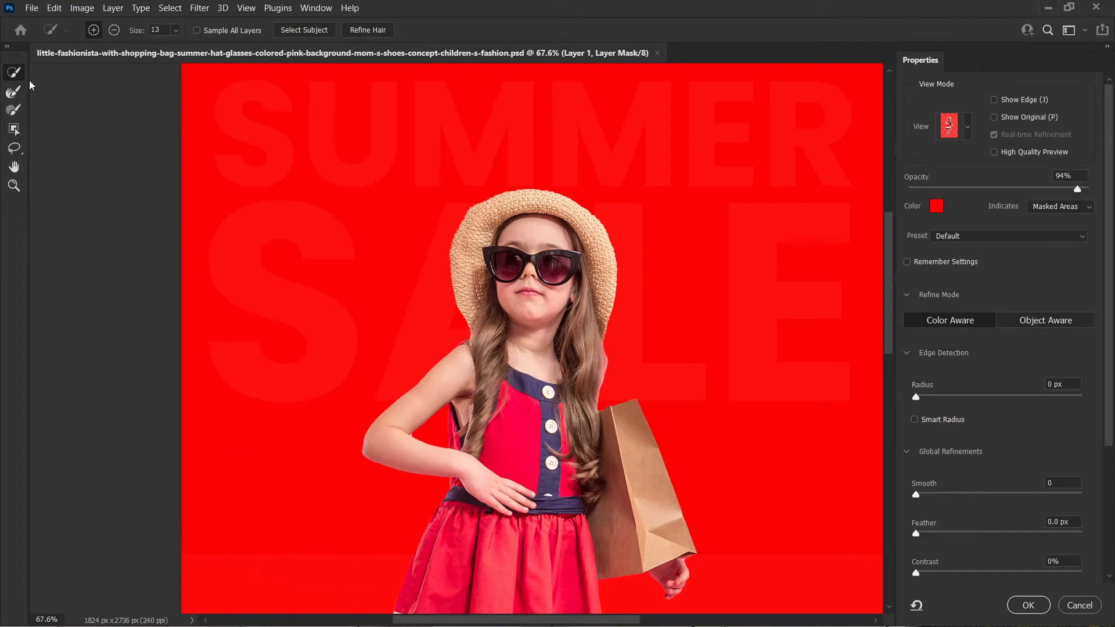
- Refine the mask with the Refine Edge Brush along the girl's hair edge between the hat and the paper bag
click(15, 97)
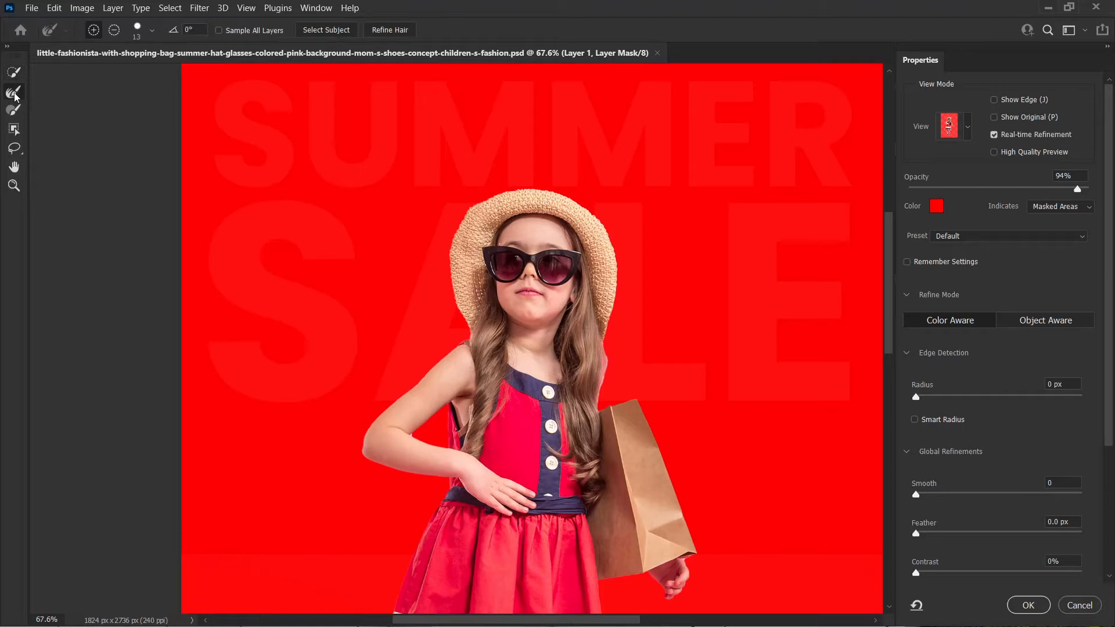
ctrl+space+click(639, 399)
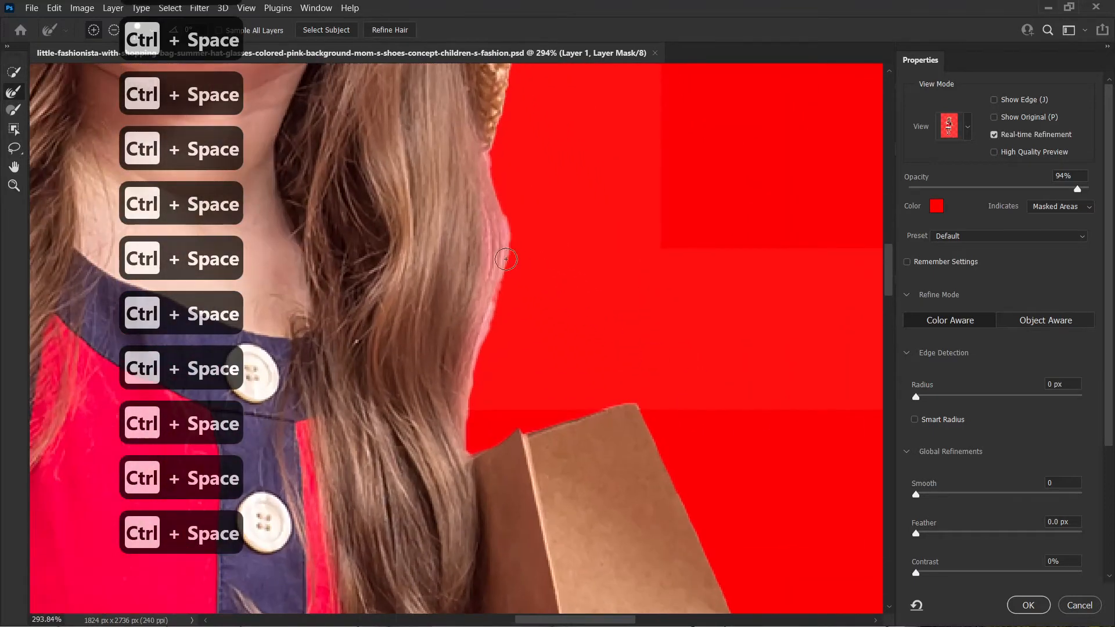
mouse_move(507, 237)
mouse_down()
mouse_move(490, 165)
mouse_move(495, 192)
mouse_up()
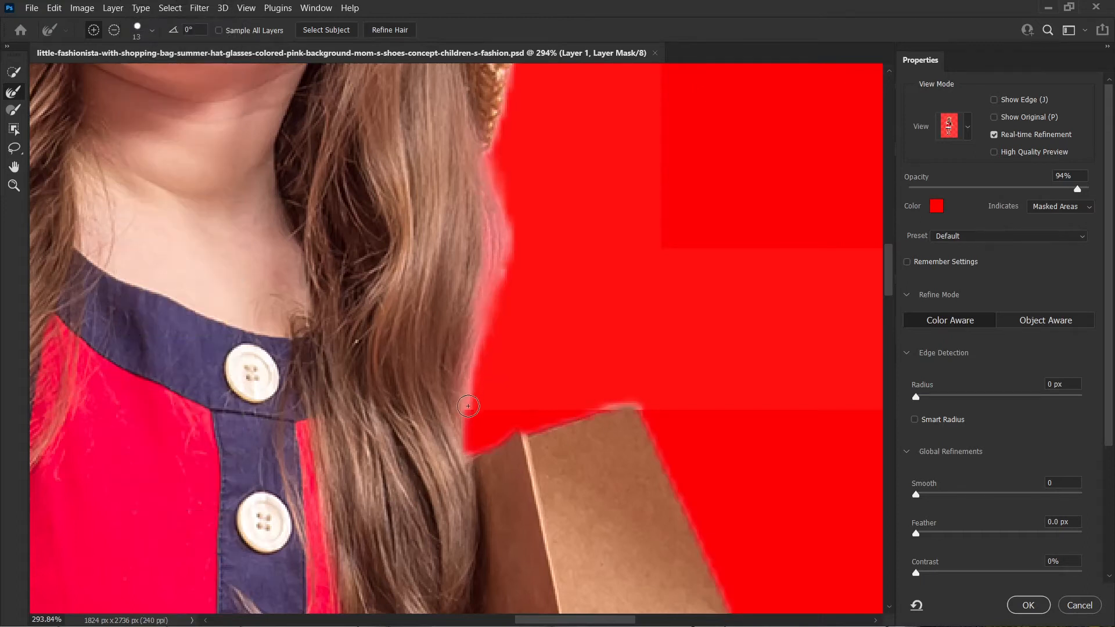
mouse_move(502, 325)
mouse_down()
mouse_move(533, 188)
mouse_move(511, 239)
mouse_move(511, 214)
mouse_move(513, 260)
mouse_move(470, 400)
mouse_move(571, 186)
mouse_move(485, 263)
mouse_move(498, 209)
mouse_up()
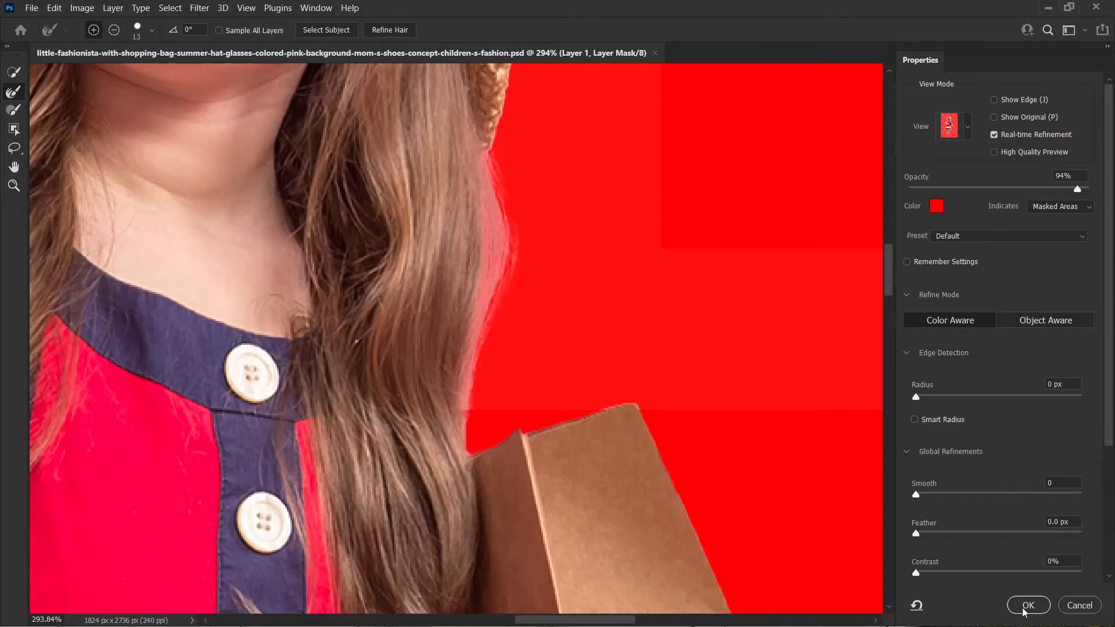
- Set the refined result to output to Layer Mask and apply the Select and Mask refinement
scroll(966, 520, down, 3)
click(907, 494)
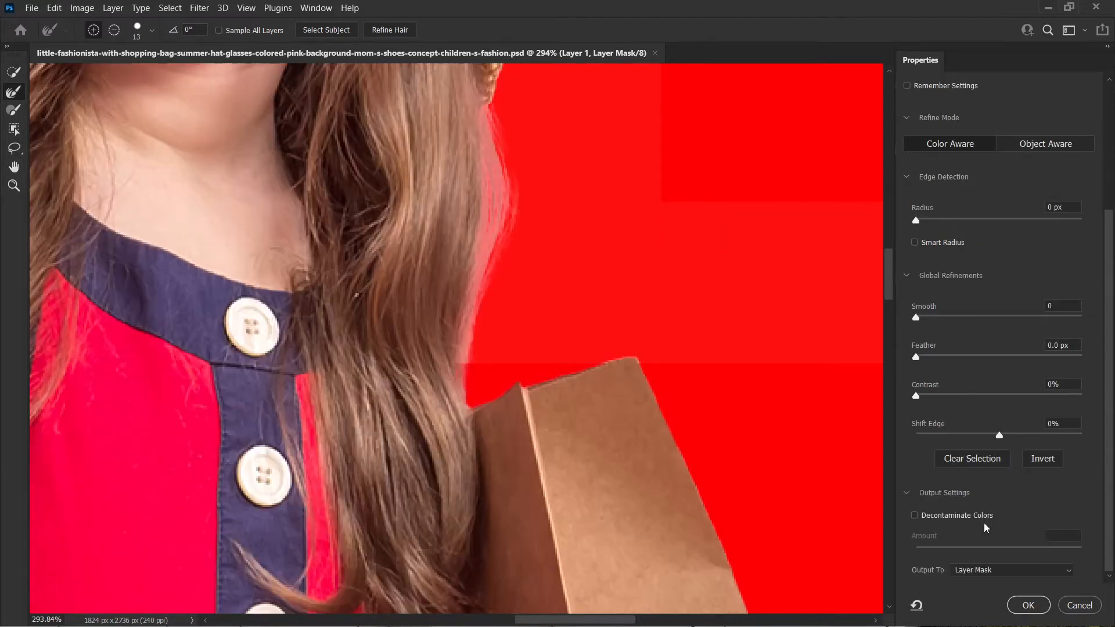
click(979, 570)
click(987, 567)
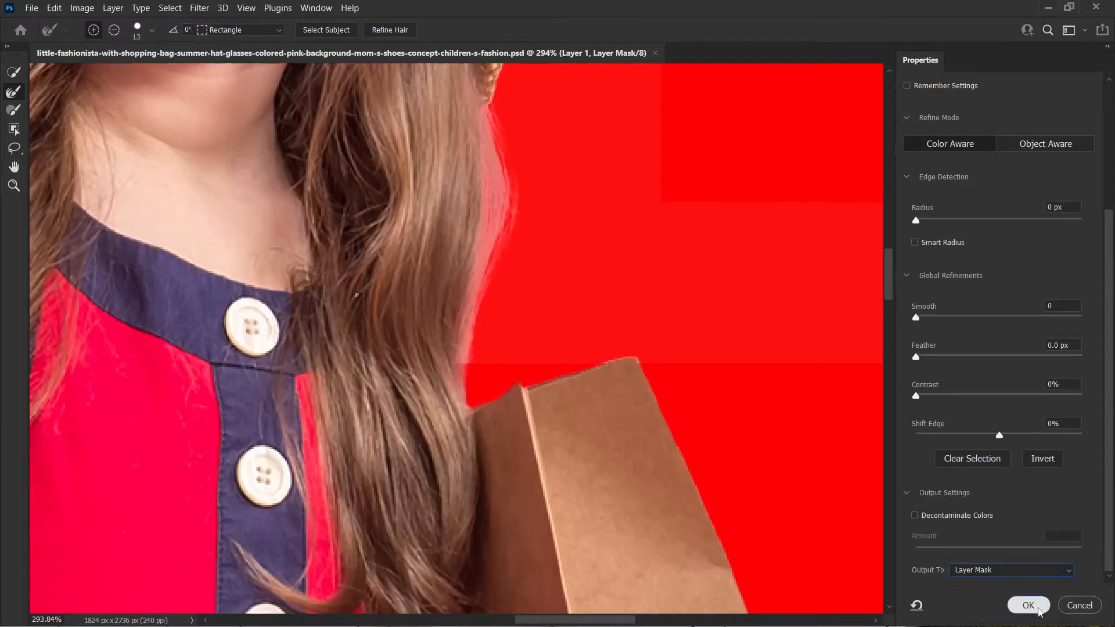
click(1027, 605)
- Compare the girl's hair edge before and after the refinement by undoing and redoing it
key(ctrl+space)
drag(529, 258, 594, 253)
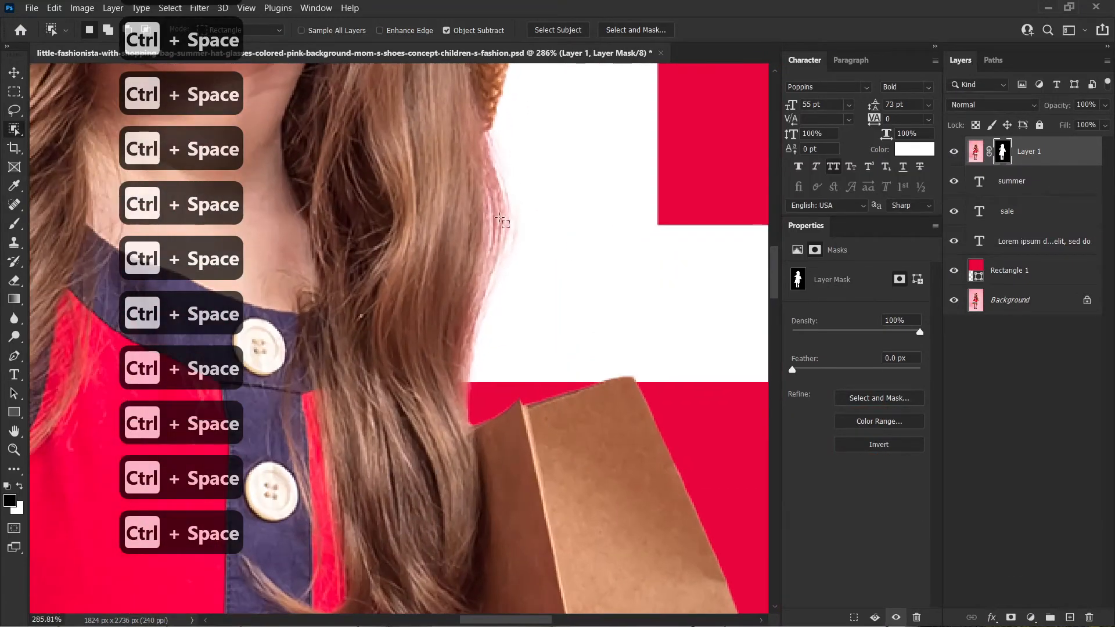
key(ctrl+z)
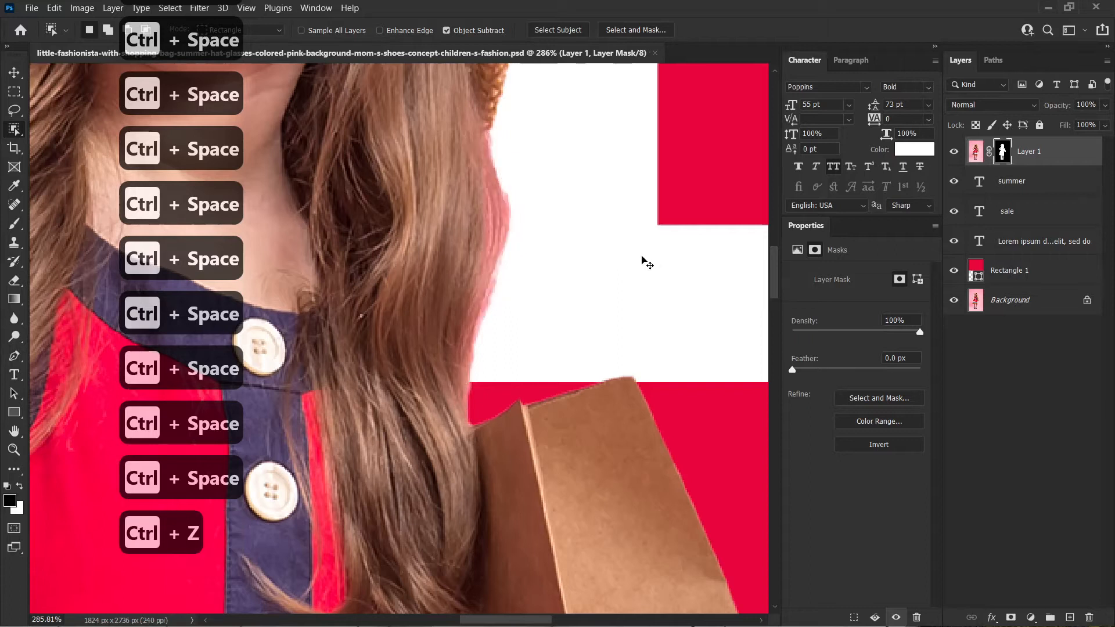
key(ctrl+shift+z)
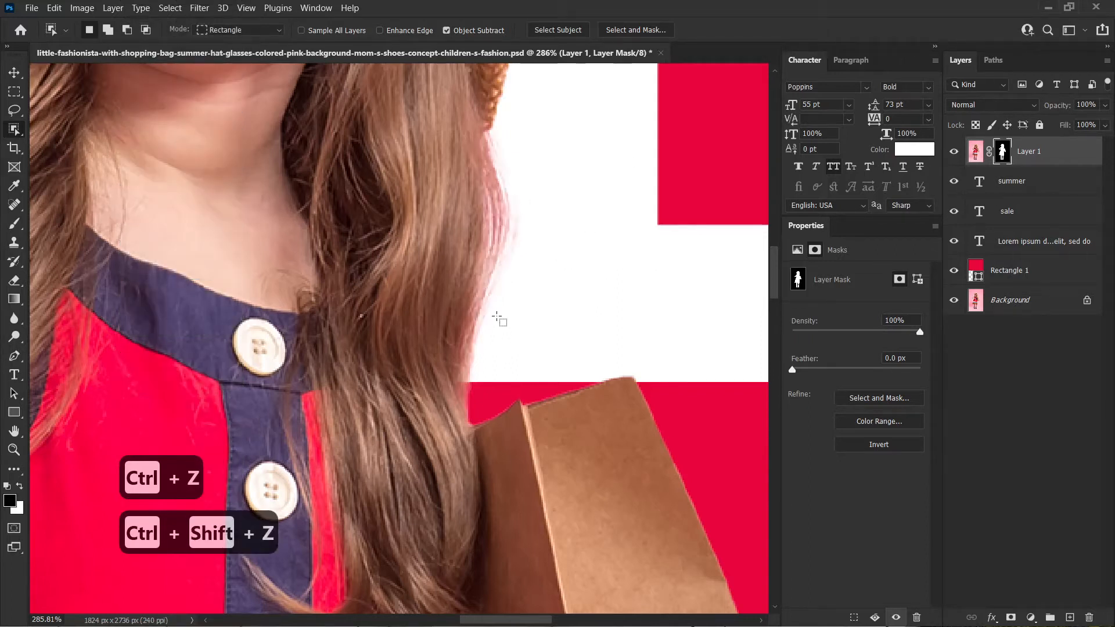
- Reopen Select and Mask for Layer 1's mask and try adding the background around the bent arm with the Quick Selection Tool
double_click(1001, 150)
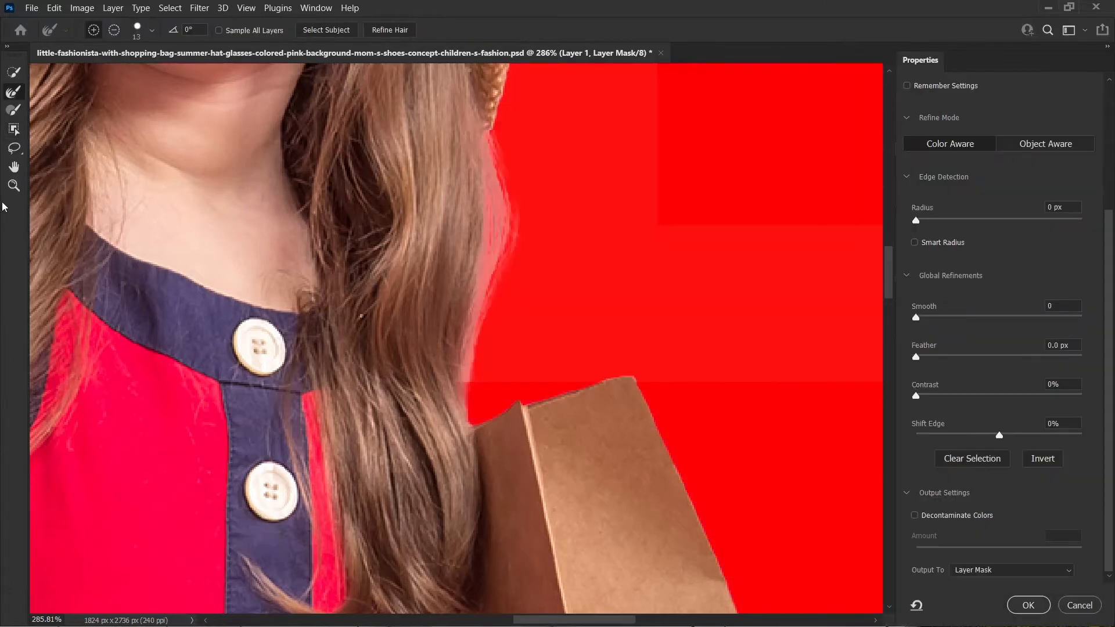
key(ctrl+space)
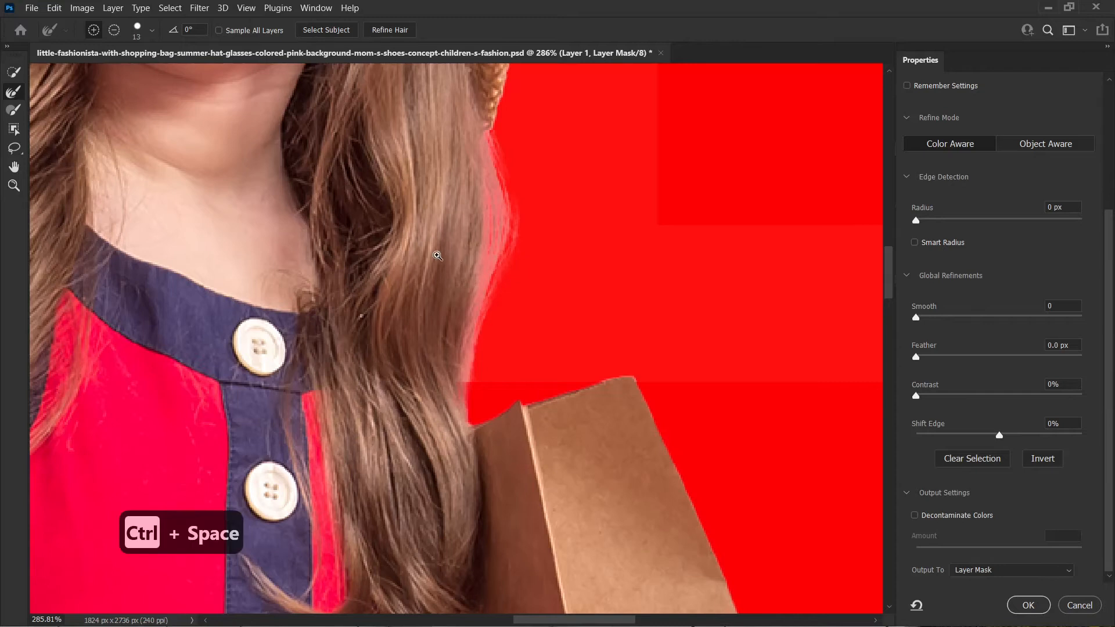
drag(452, 262, 390, 254)
click(18, 73)
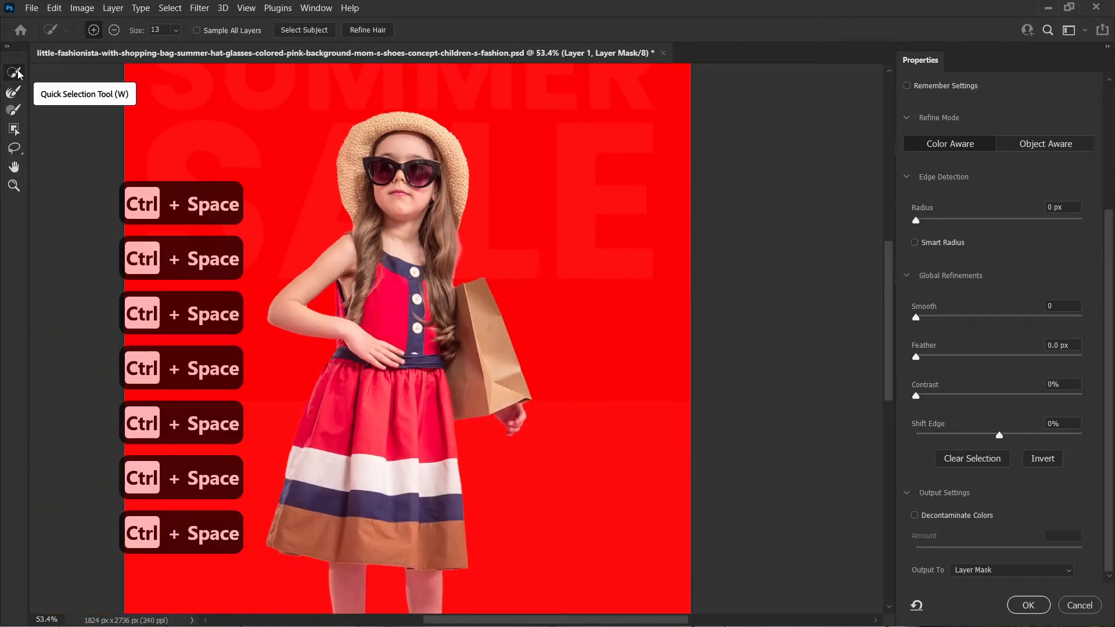
click(14, 148)
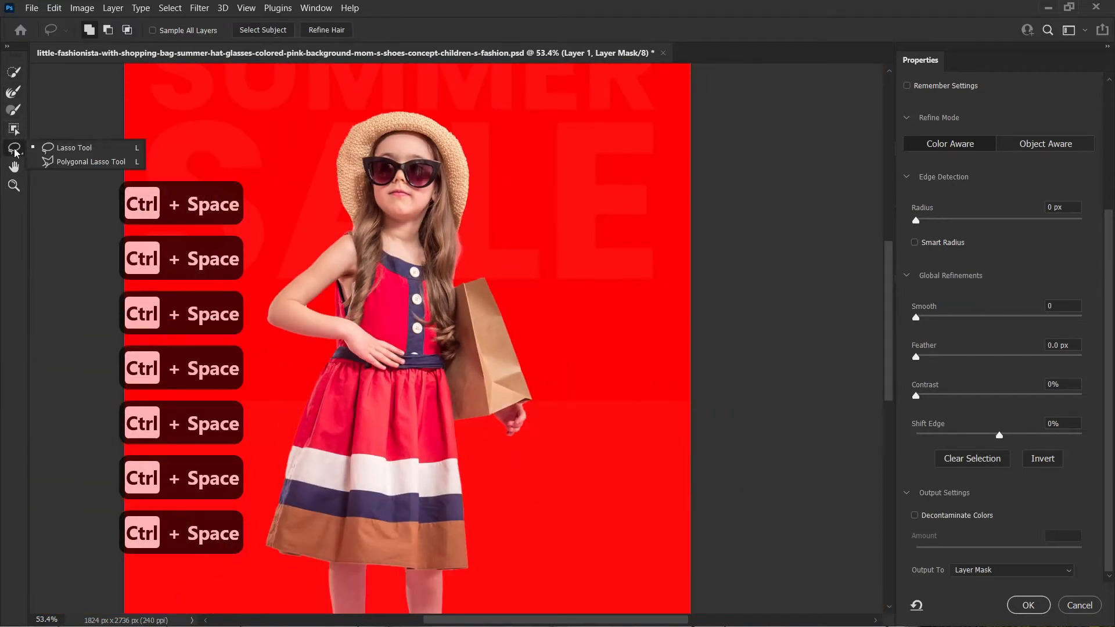
click(13, 76)
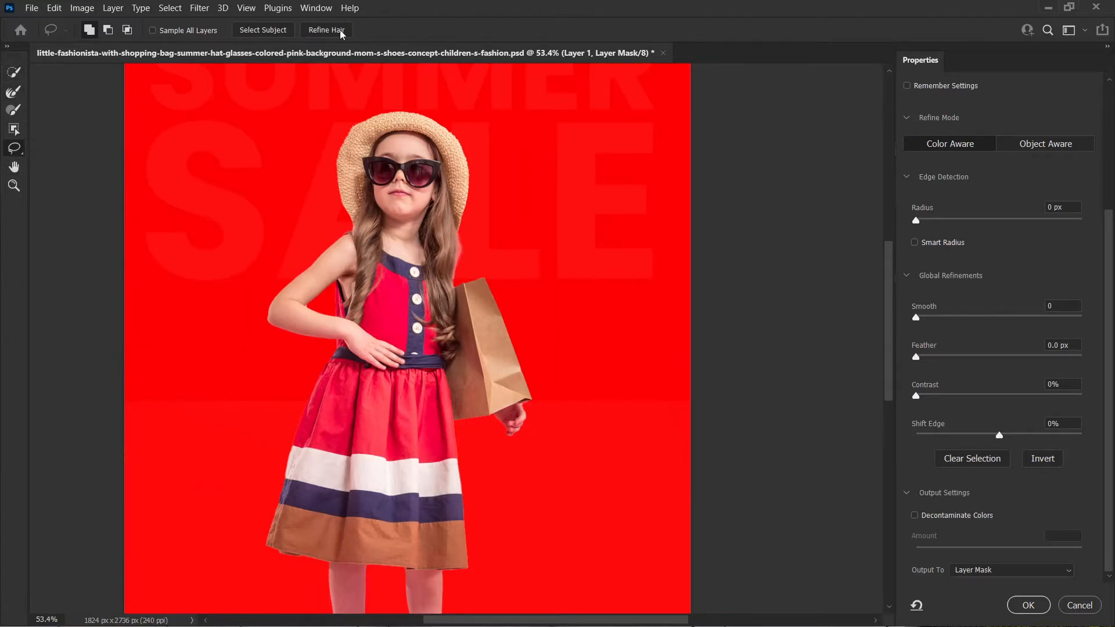
click(9, 73)
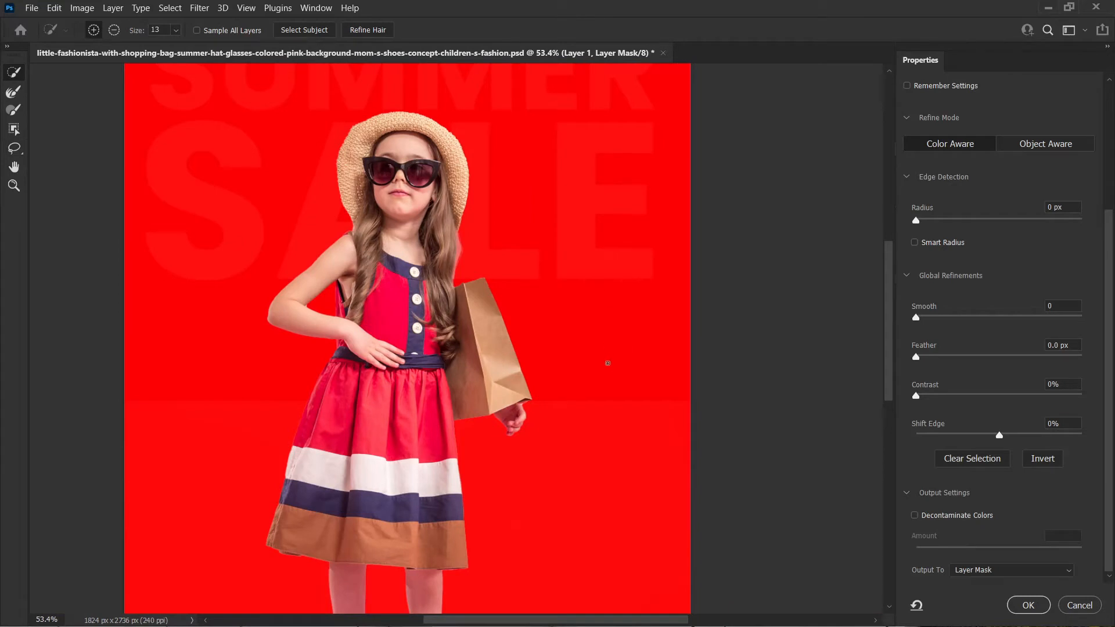
key(ctrl+space)
drag(342, 354, 457, 301)
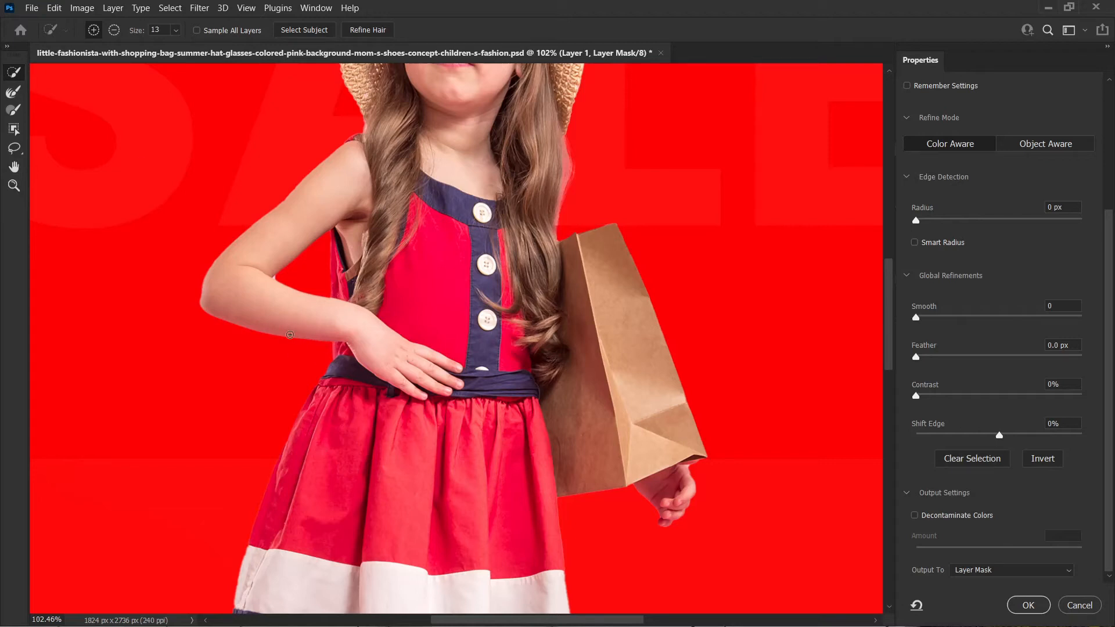
mouse_move(284, 337)
mouse_down()
mouse_move(313, 374)
mouse_move(316, 337)
mouse_move(324, 368)
mouse_up()
mouse_move(296, 331)
mouse_down()
mouse_move(315, 349)
mouse_move(303, 347)
mouse_move(322, 386)
mouse_up()
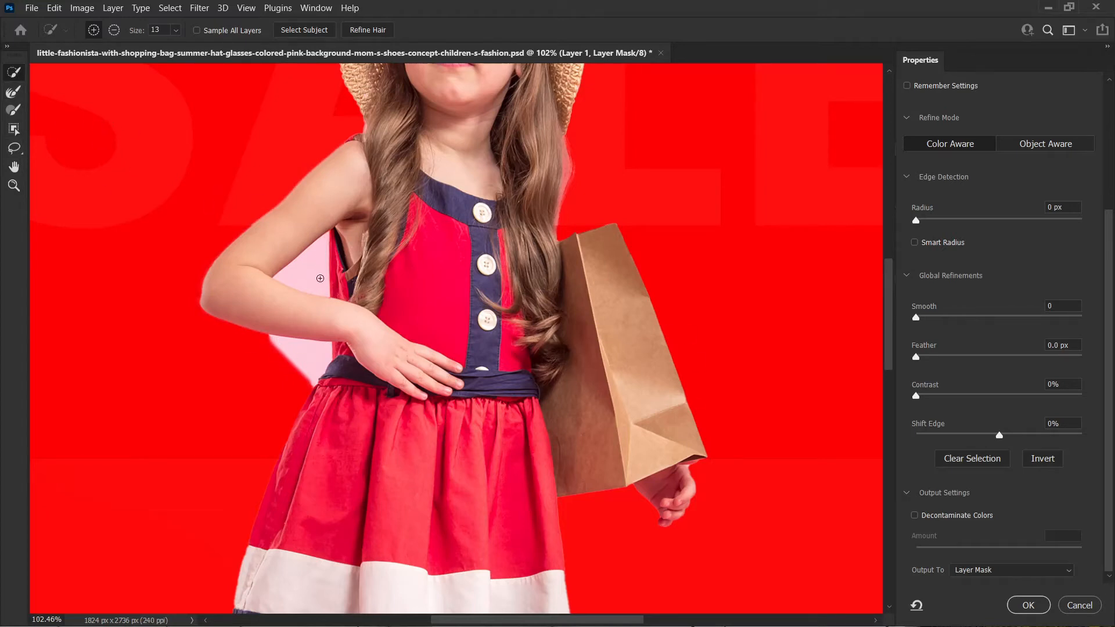
- Try adding the area below the paper bag with the Object Selection Tool, and undo the trial selections
click(13, 129)
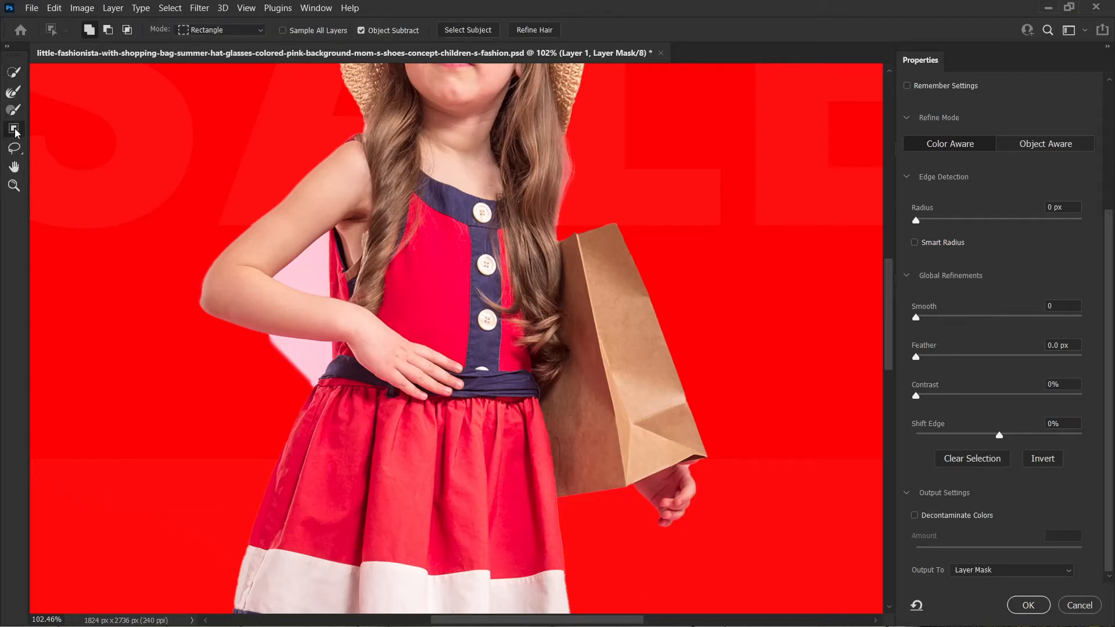
drag(535, 452, 689, 562)
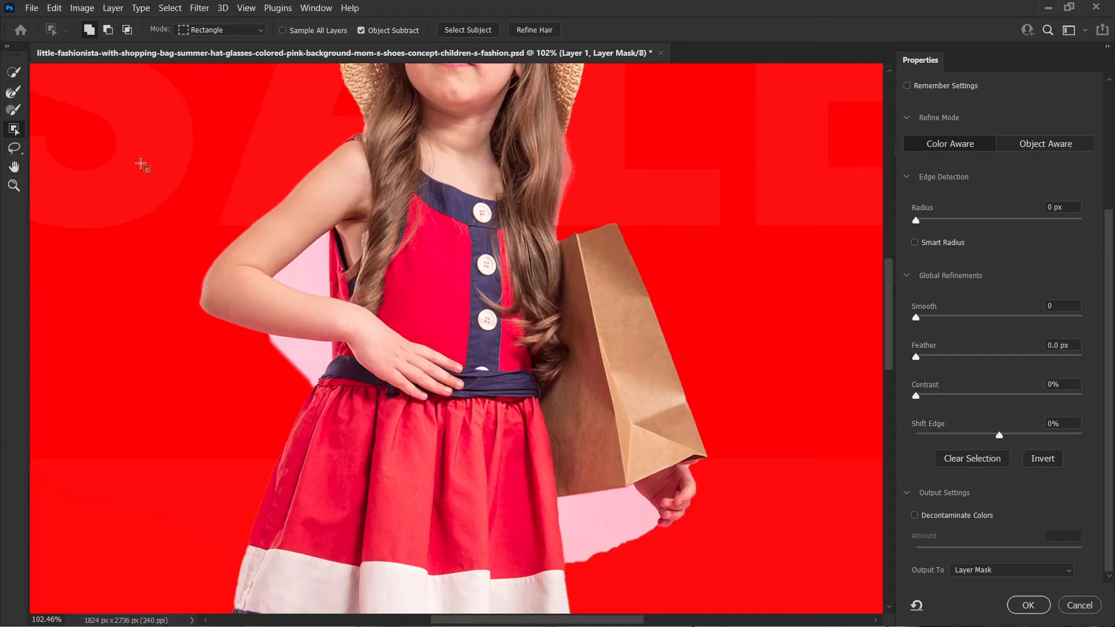
key(ctrl+z)
key(ctrl+z)
key(ctrl+z)
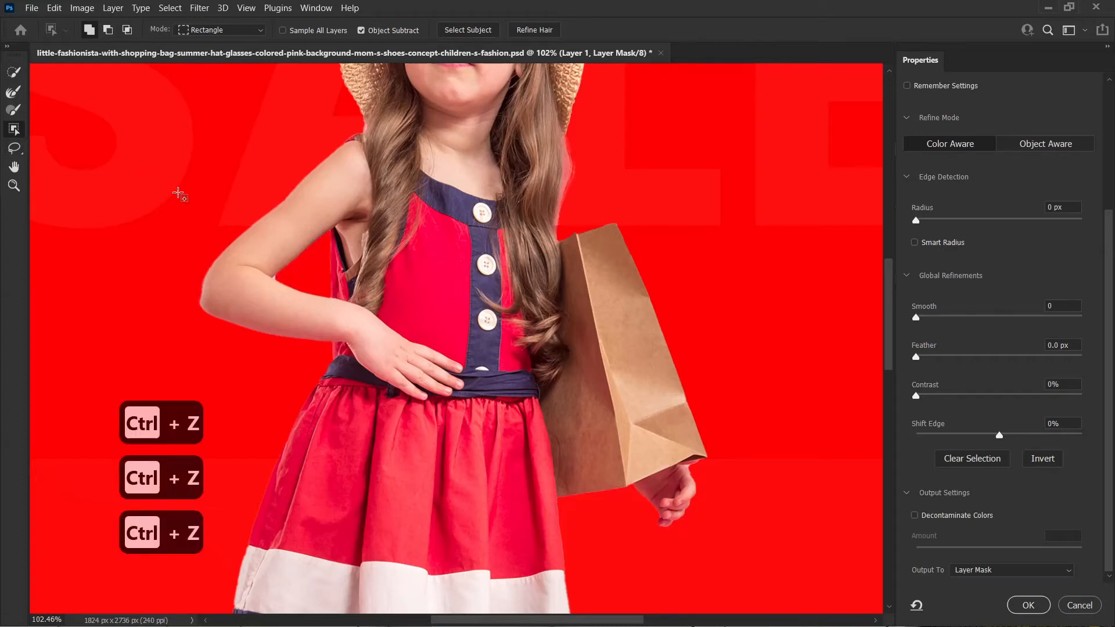
- Try adding and subtracting mask areas below the bent arm with the Brush Tool at size 74, undo the strokes, and confirm Select and Mask
click(13, 110)
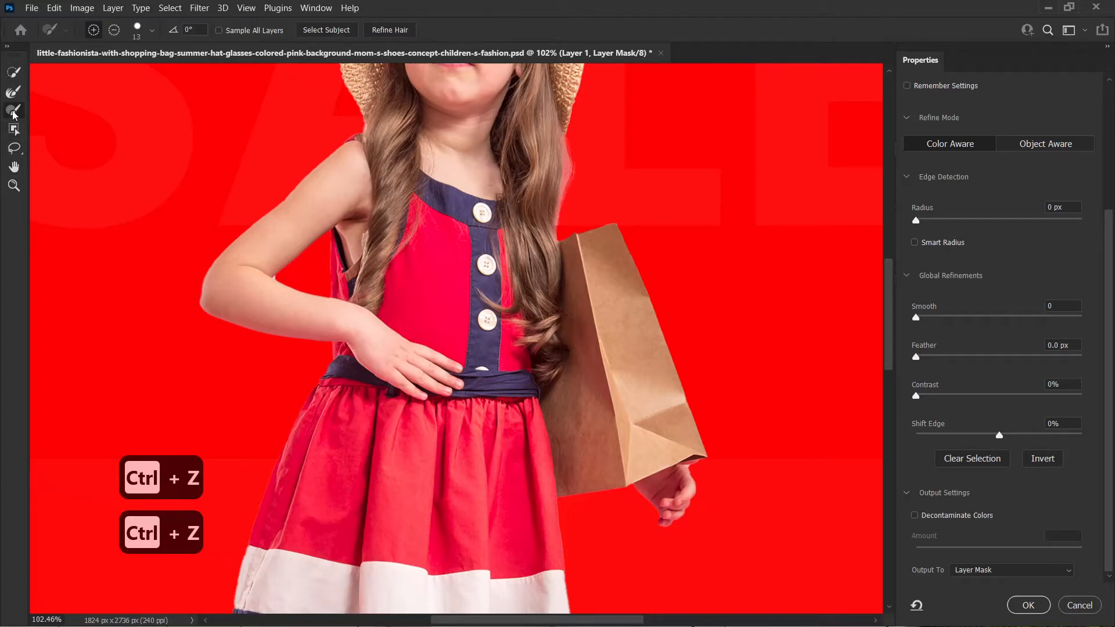
alt+drag(259, 293, 308, 291)
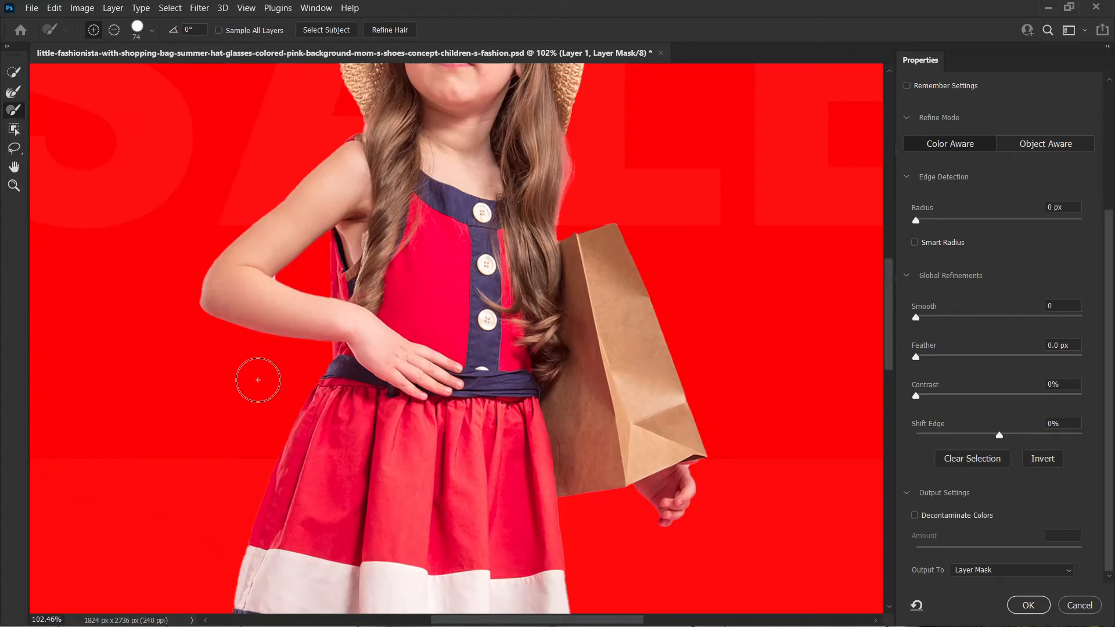
mouse_move(240, 320)
mouse_down()
mouse_move(312, 348)
mouse_move(314, 371)
mouse_move(215, 322)
mouse_up()
click(114, 31)
mouse_move(180, 324)
mouse_down()
mouse_move(283, 364)
mouse_move(291, 381)
mouse_up()
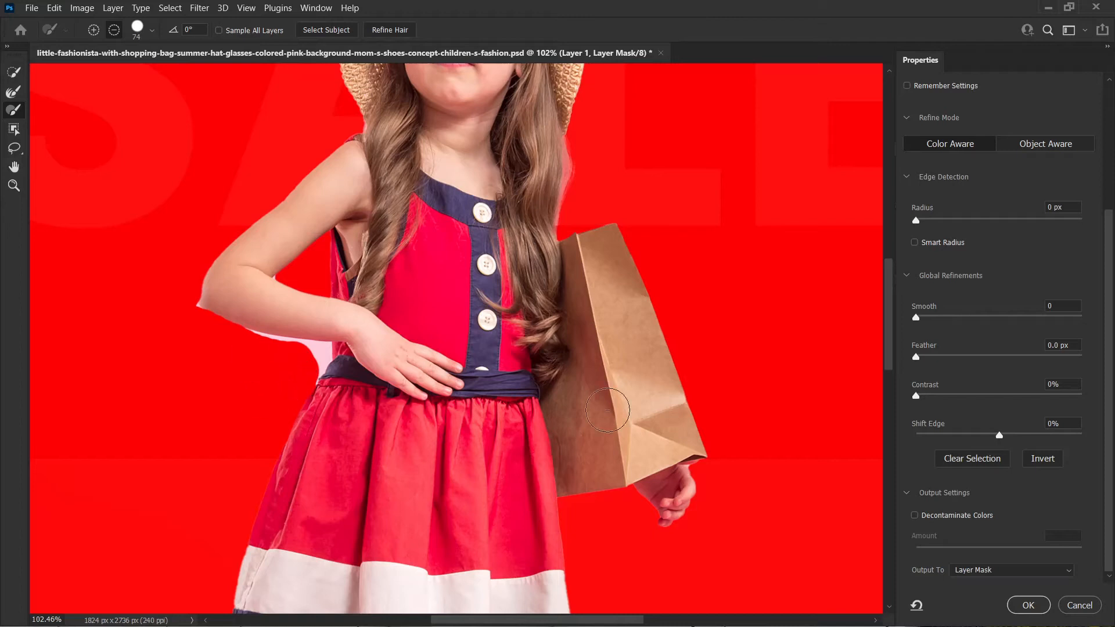
key(ctrl+z)
key(ctrl+z)
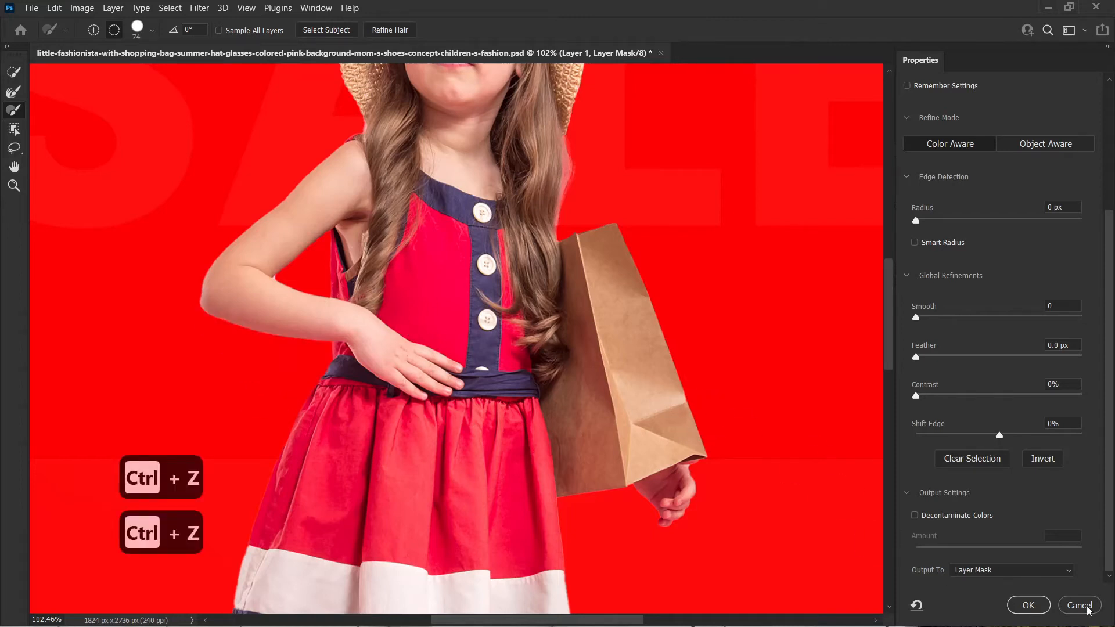
click(1028, 605)
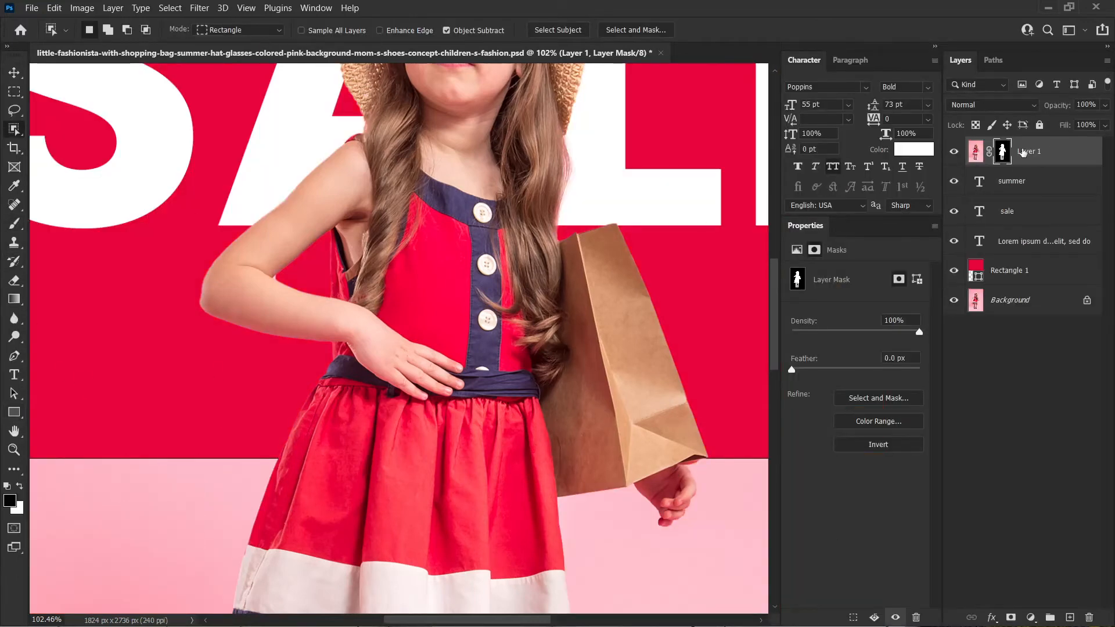
- Try hiding the girl's elbow on Layer 1's mask with a black brush at size 177, and undo the stroke
click(14, 224)
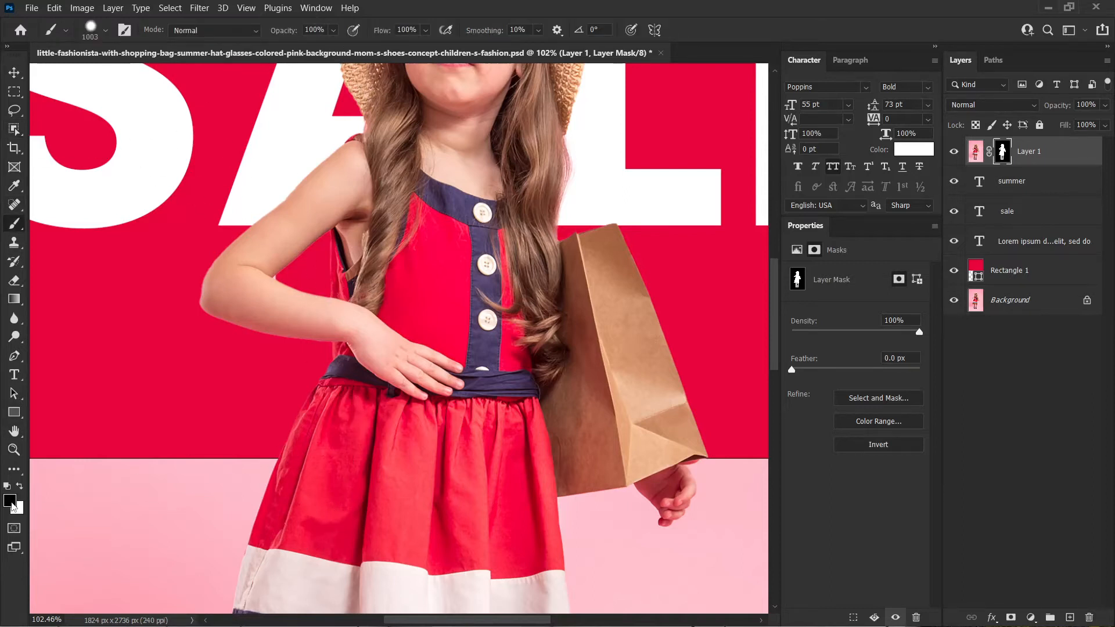
drag(303, 408, 44, 396)
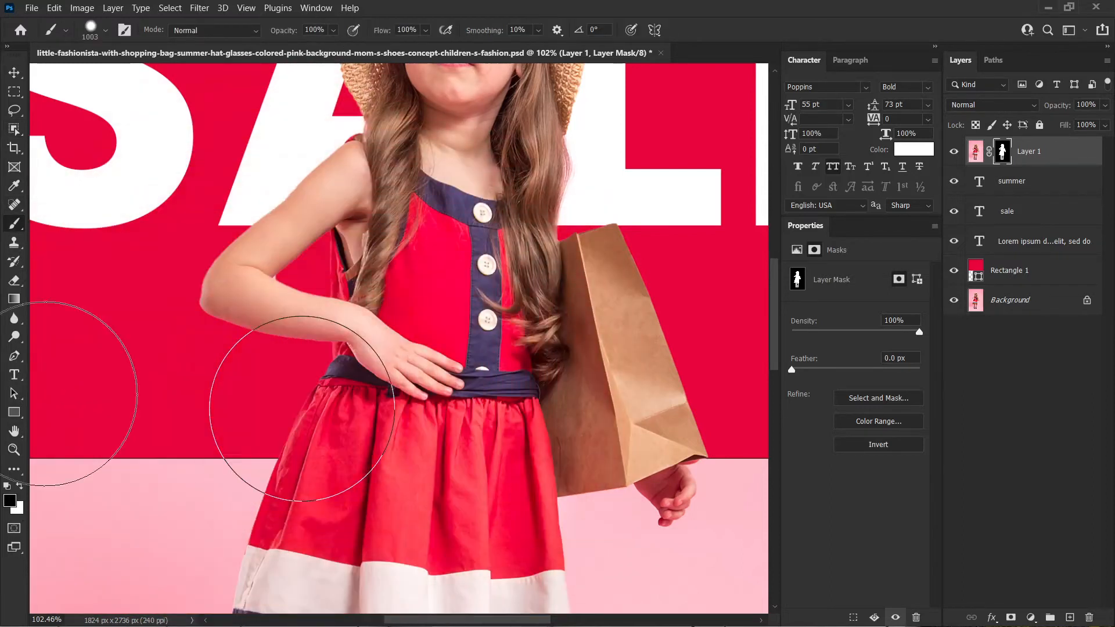
drag(167, 388, 127, 389)
drag(204, 299, 246, 364)
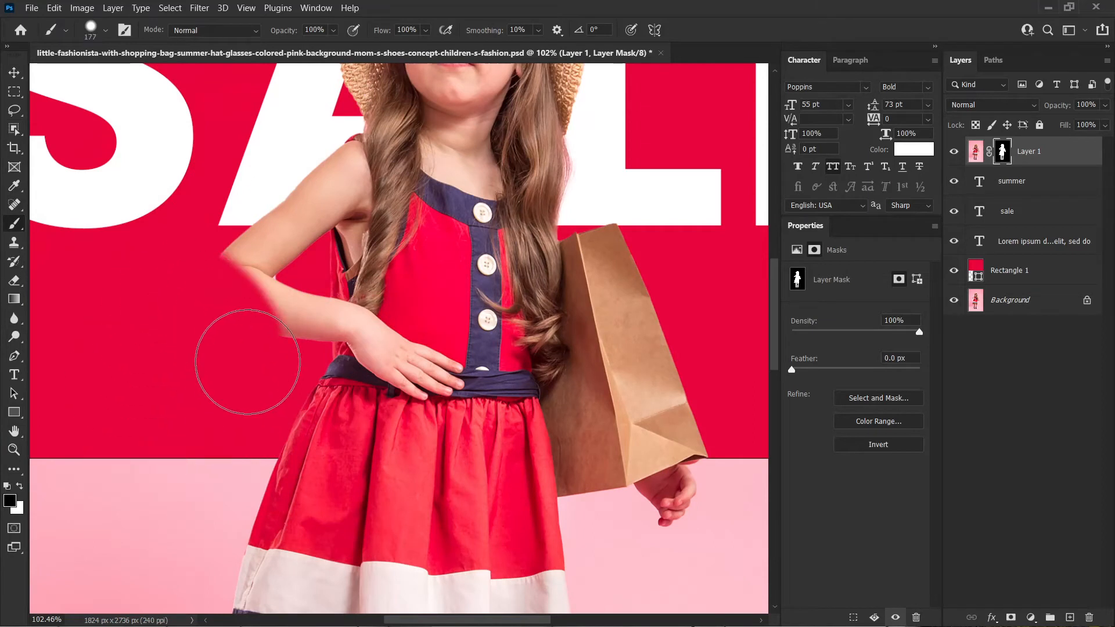
key(ctrl+z)
- Try revealing the area around the elbow on Layer 1's mask with a white brush, and undo it
key(x)
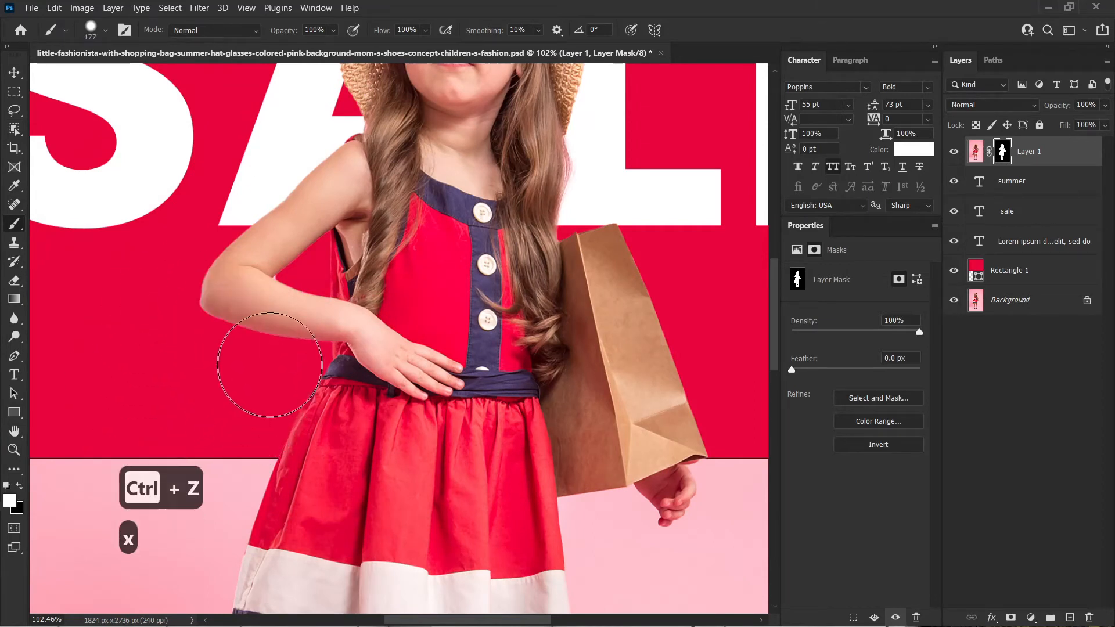
mouse_move(208, 271)
mouse_down()
mouse_move(272, 334)
mouse_move(209, 290)
mouse_move(238, 349)
mouse_move(284, 394)
mouse_move(296, 370)
mouse_up()
key(ctrl+z)
key(ctrl+z)
key(ctrl+z)
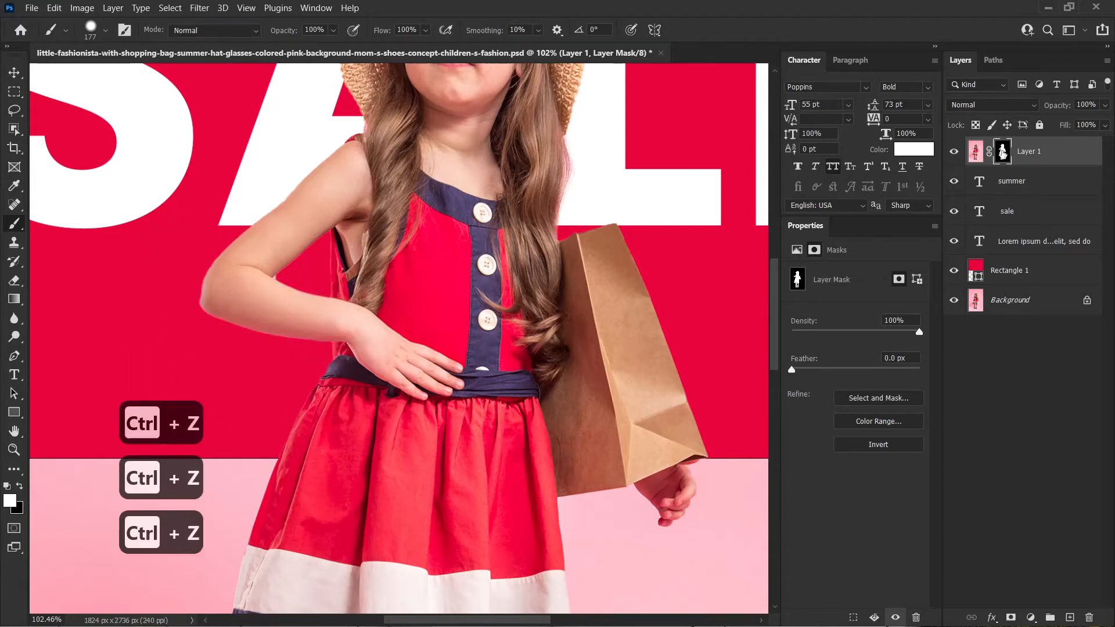
- Reopen Select and Mask for Layer 1's mask and bring up its View Mode settings
double_click(1003, 152)
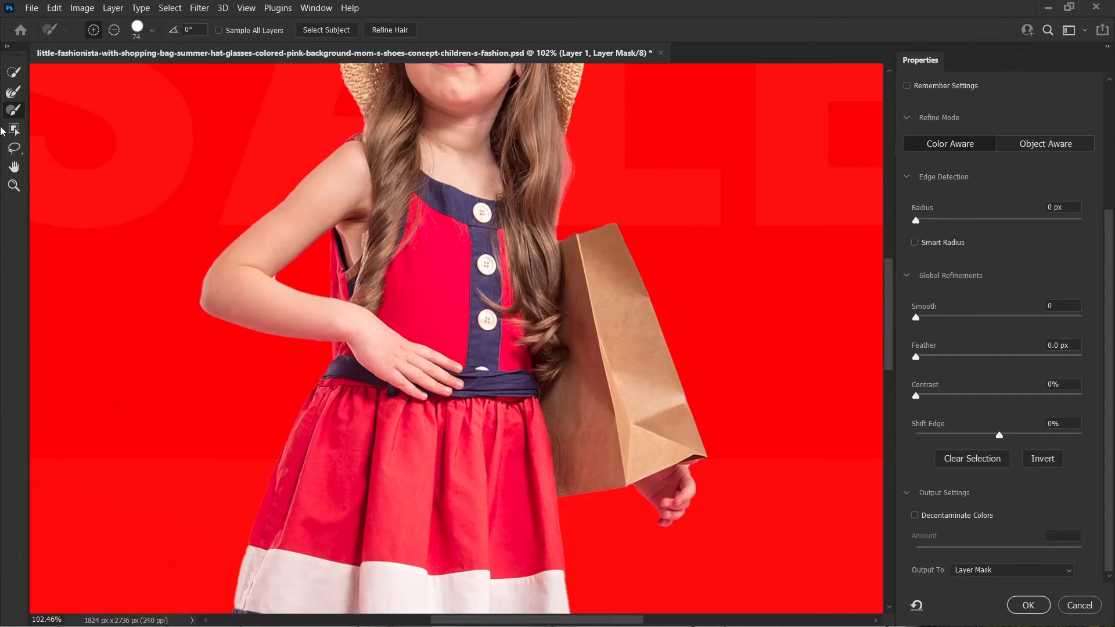
key(space)
drag(847, 302, 666, 327)
scroll(1001, 204, up, 5)
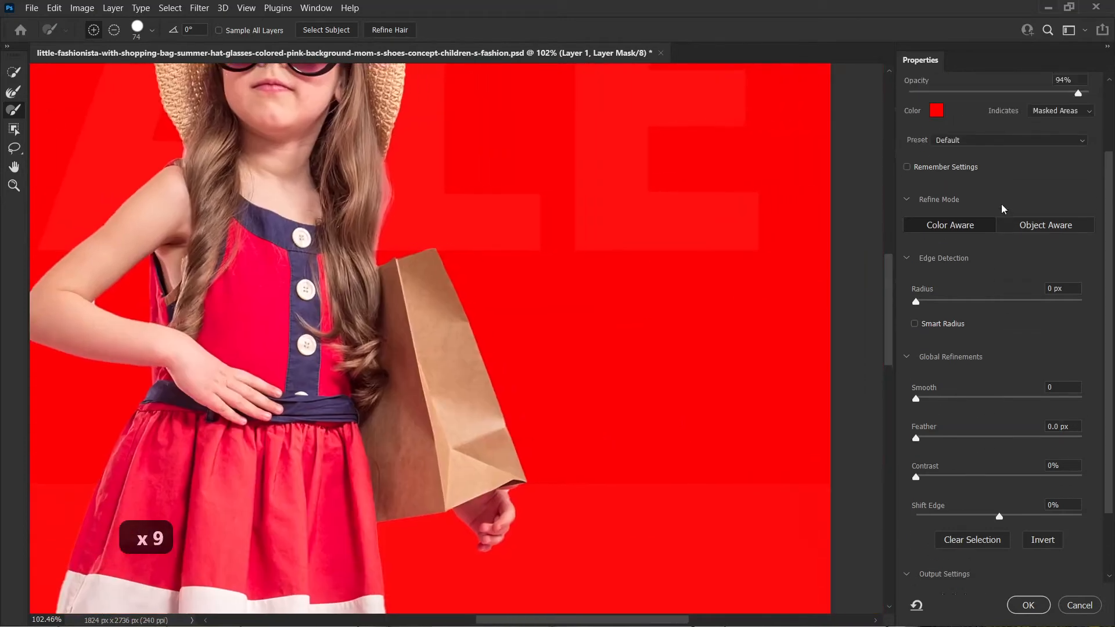
scroll(1004, 233, up, 1)
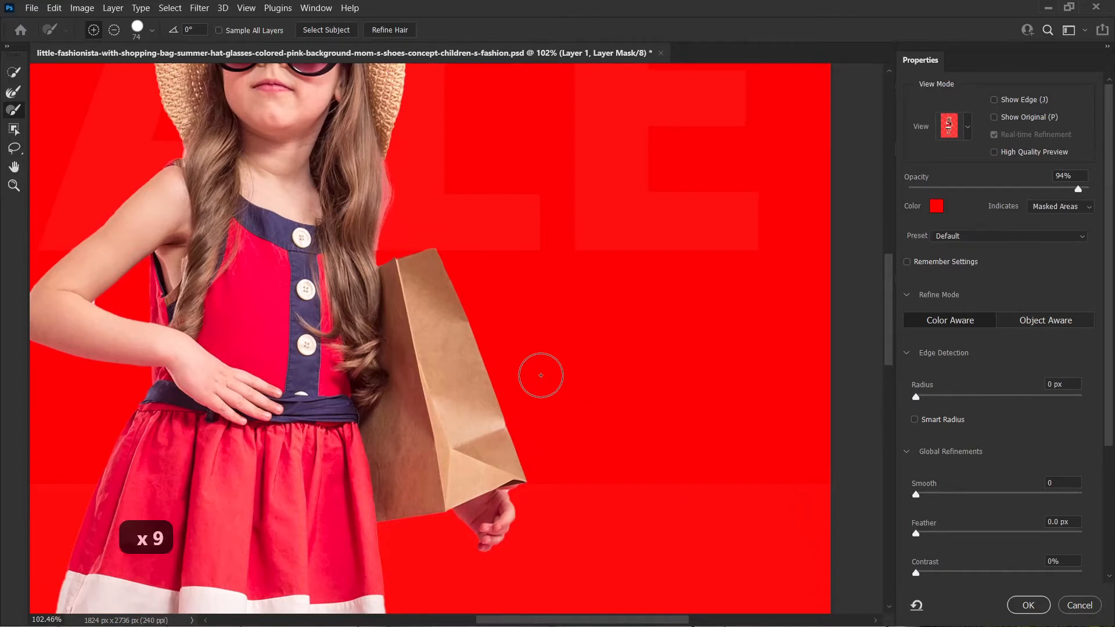
- Preview the mask outline with Show Edge at a 3 px radius, and restore both the 0 px radius and the normal view
click(994, 100)
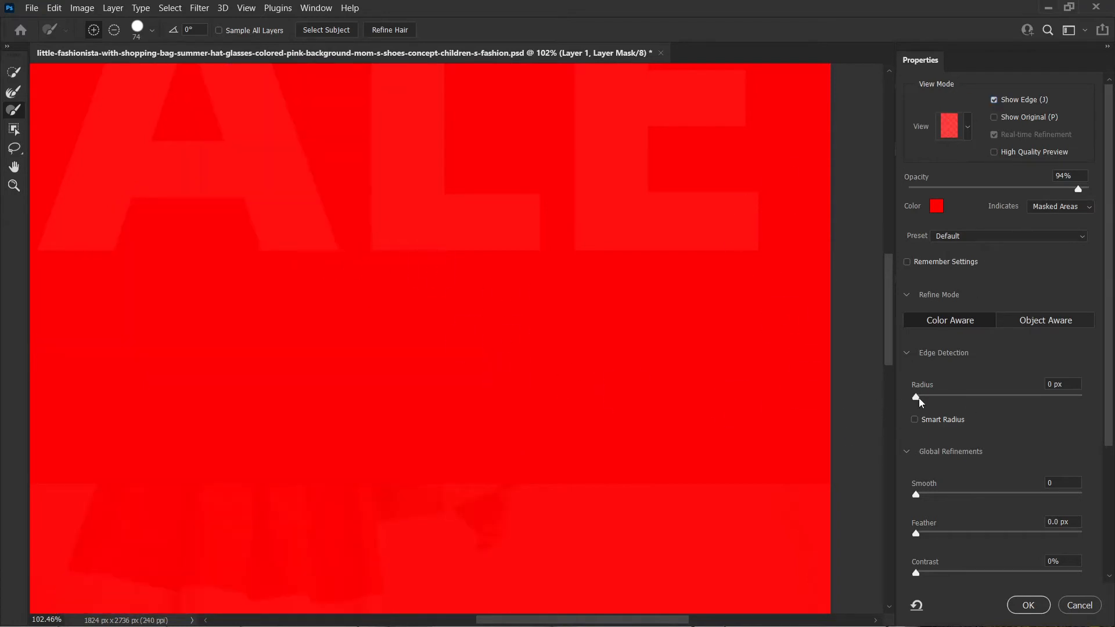
drag(916, 398, 945, 397)
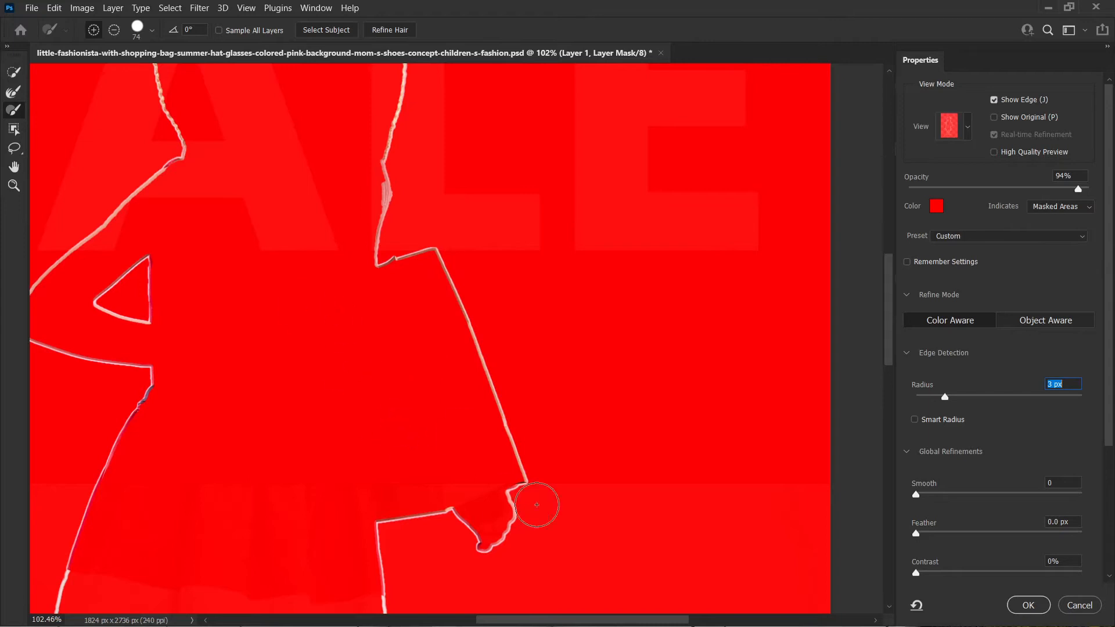
drag(944, 398, 895, 396)
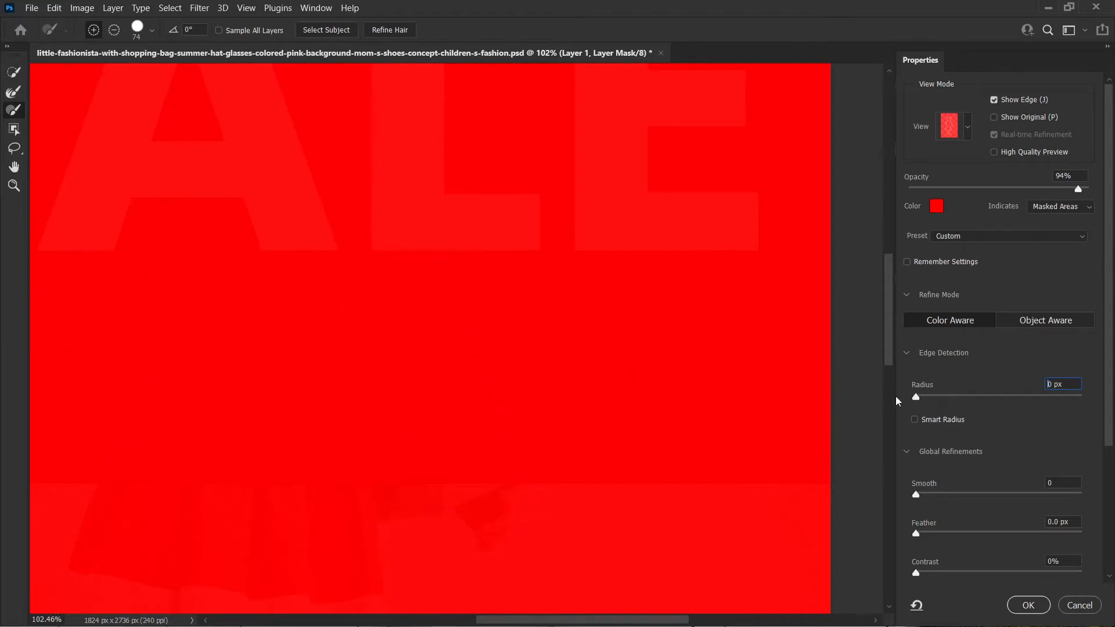
click(994, 100)
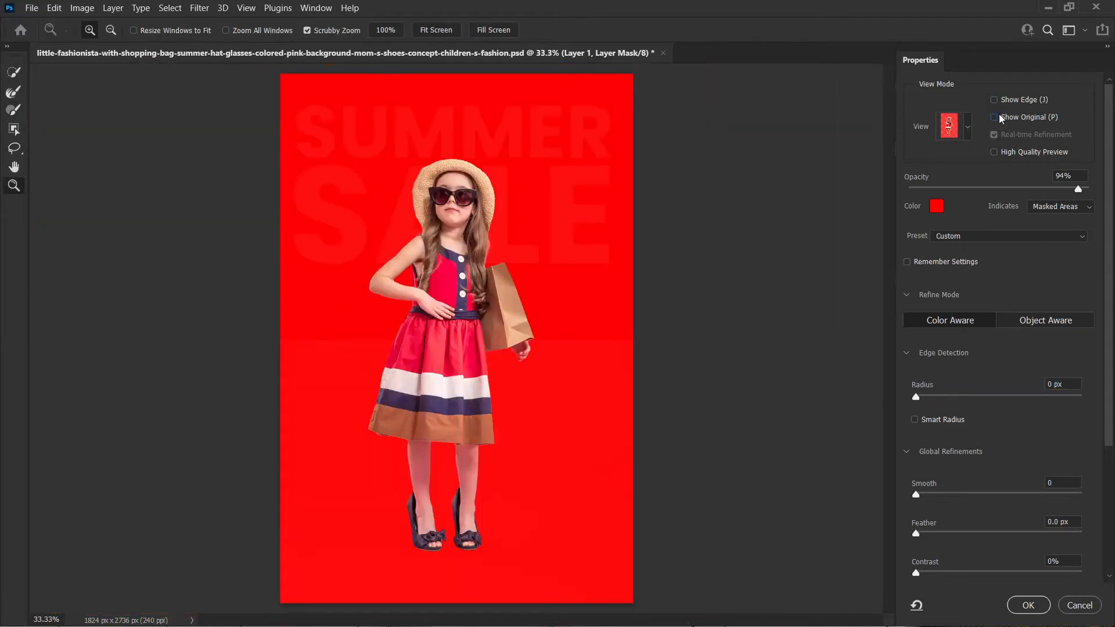
- Set the Overlay view's red color to indicate Selected Areas
click(995, 154)
click(1068, 209)
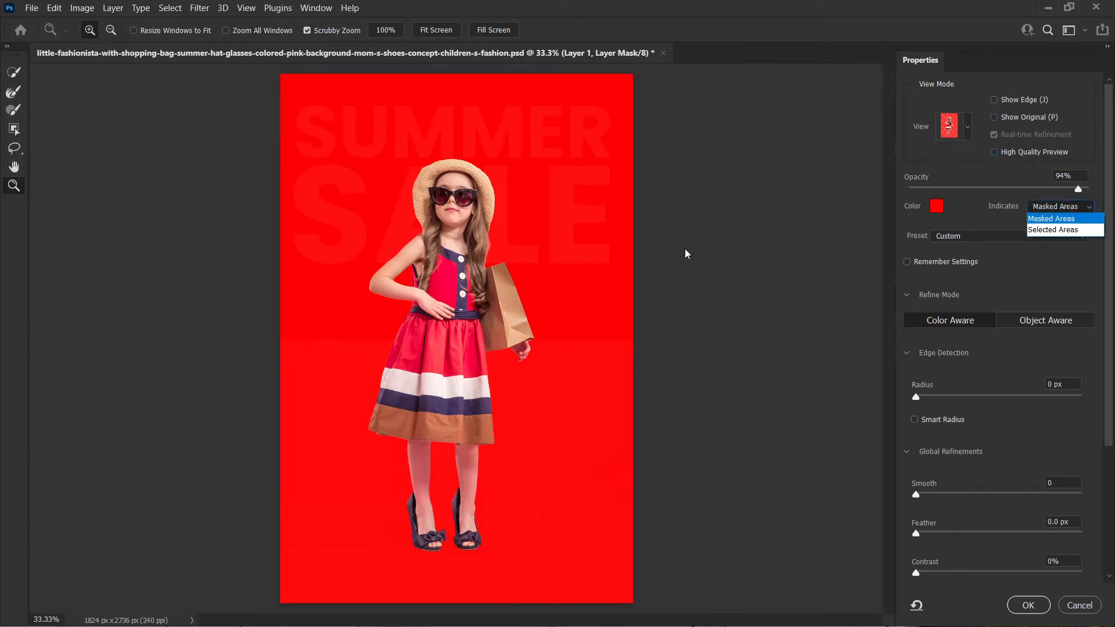
click(1065, 230)
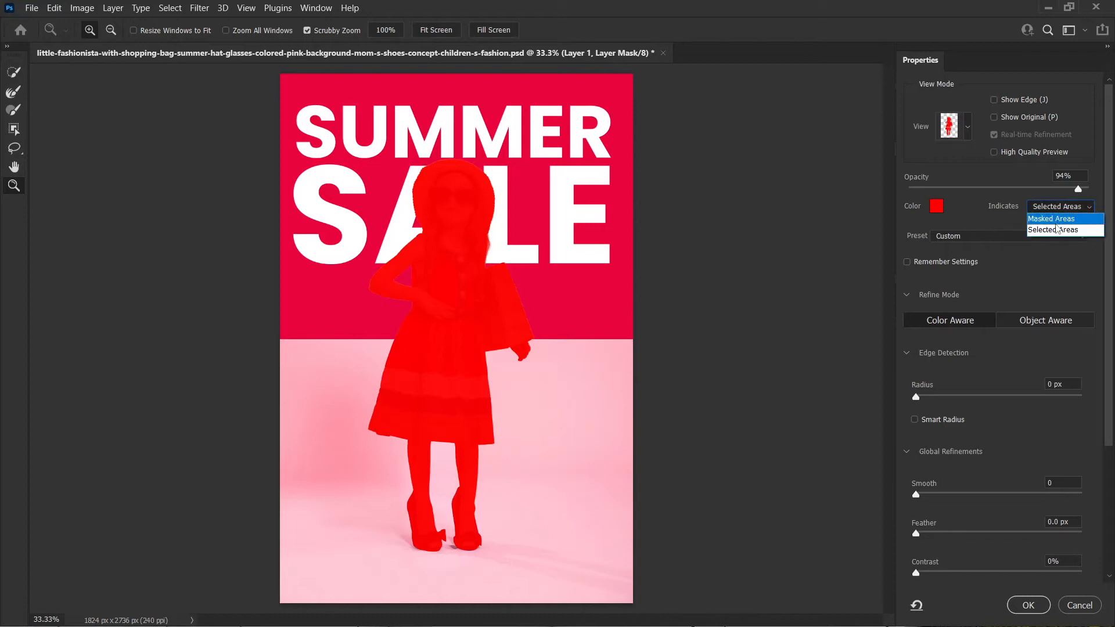
- Set the Overlay color to indicate Masked Areas and look through the available view presets, keeping the Custom preset
click(1058, 226)
click(981, 237)
click(981, 237)
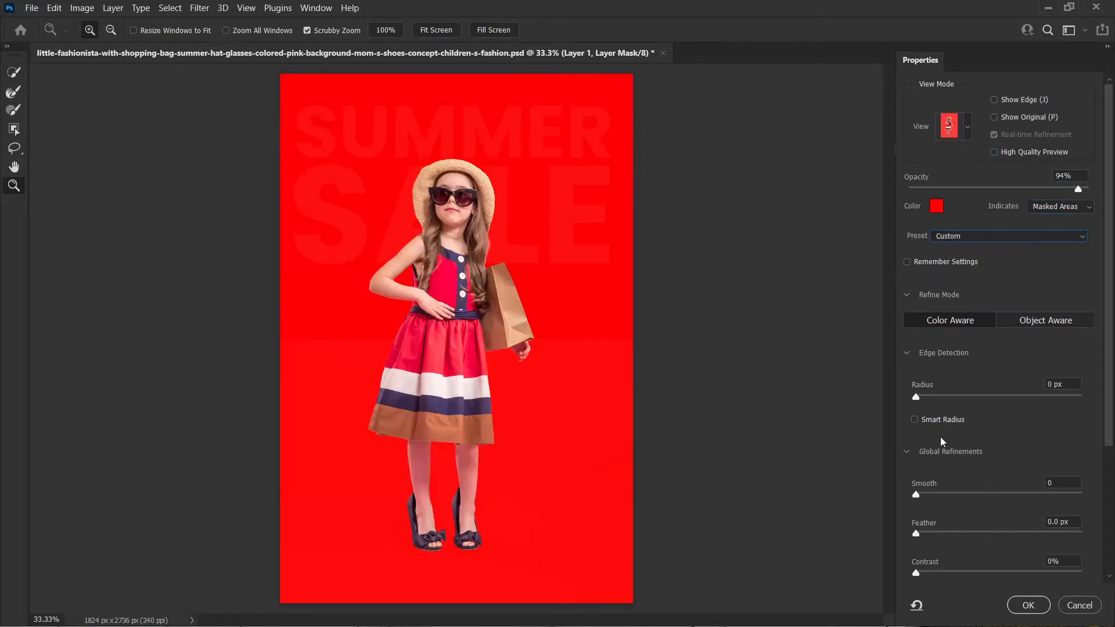
click(988, 235)
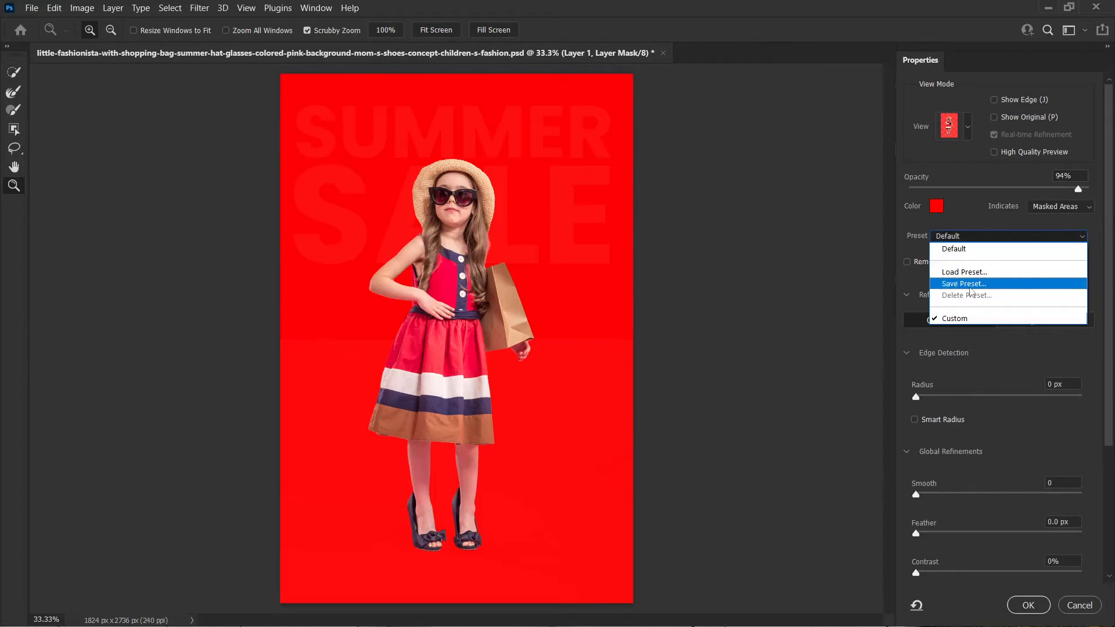
click(977, 241)
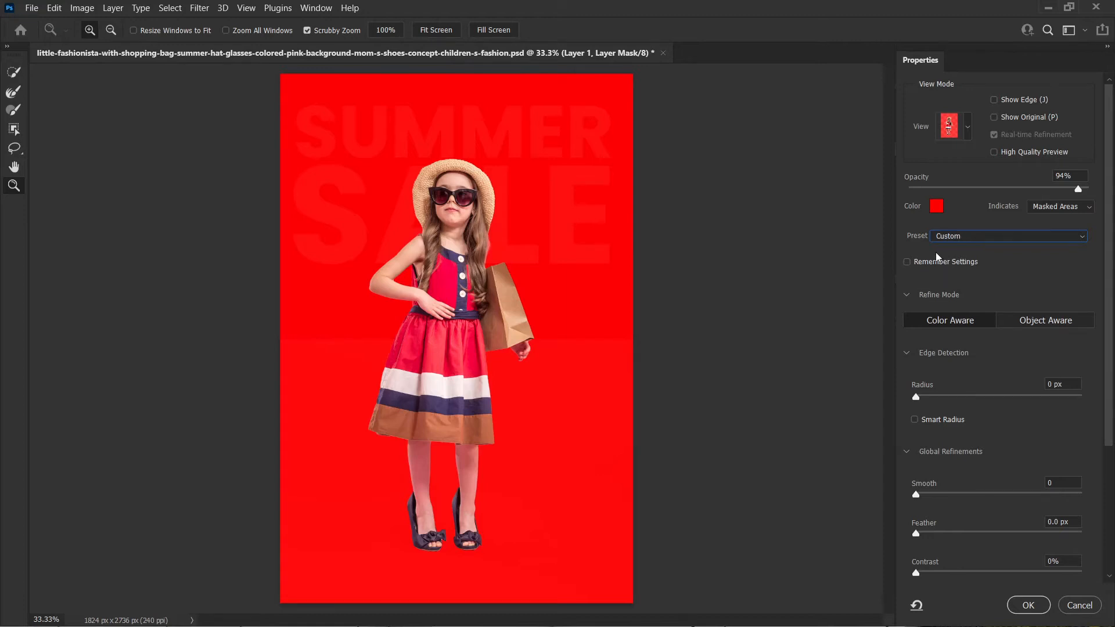
click(959, 246)
click(961, 246)
- Try a 7 px Edge Detection radius around the hand below the paper bag, and restore it to 0 px
click(918, 399)
key(ctrl+space)
key(ctrl+space)
key(ctrl+space)
key(ctrl+space)
key(ctrl+space)
key(ctrl+space)
key(ctrl+space)
key(ctrl+space)
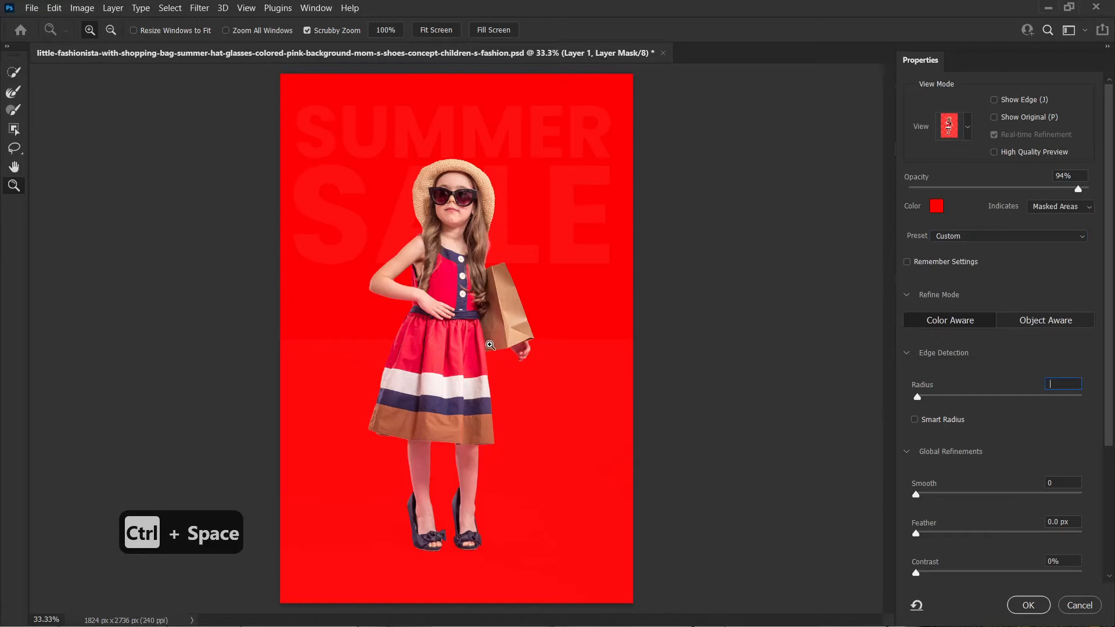
click(526, 347)
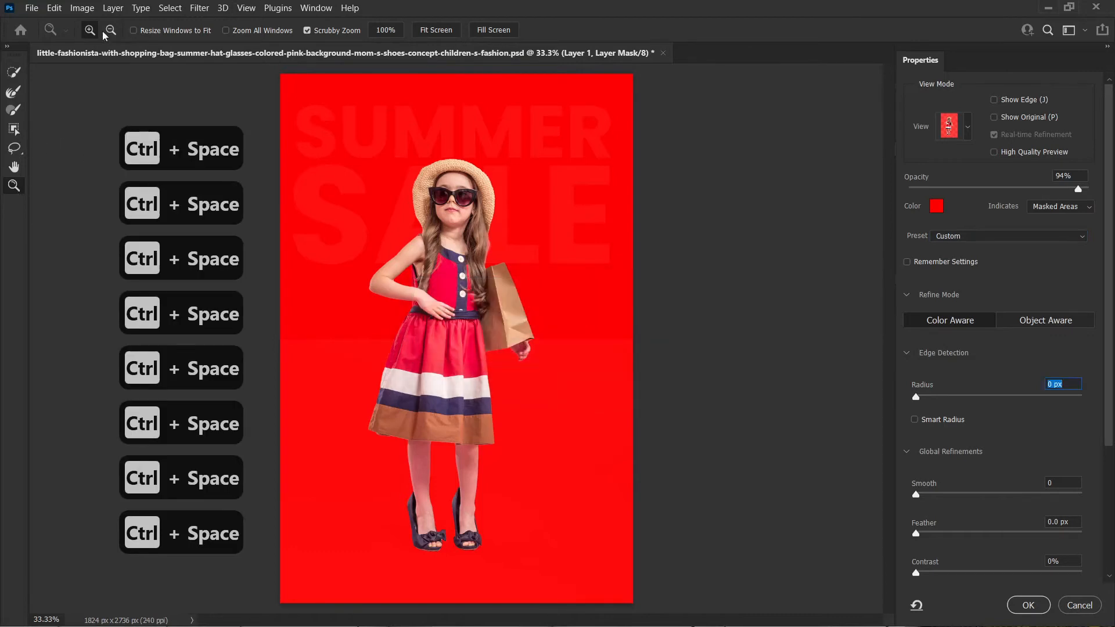
drag(498, 345, 572, 339)
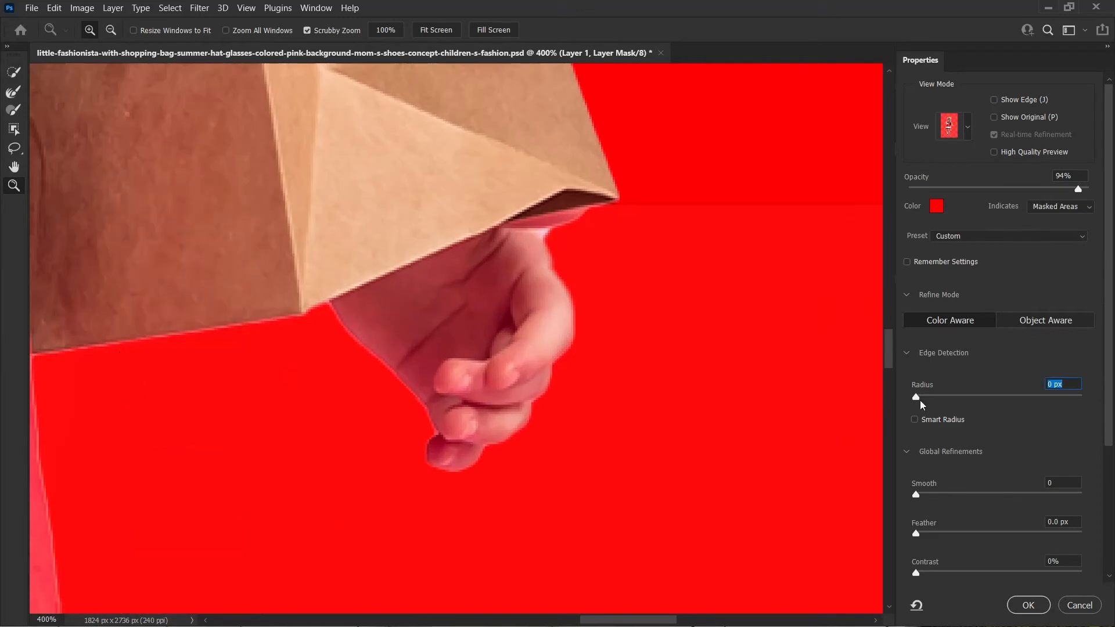
drag(916, 398, 967, 397)
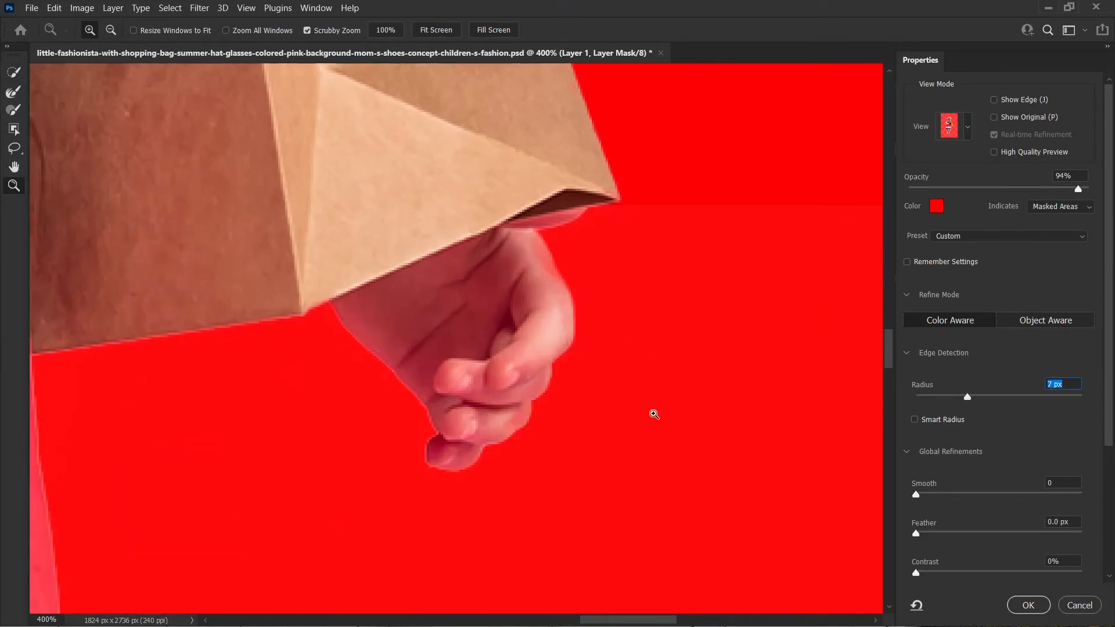
drag(981, 397, 923, 401)
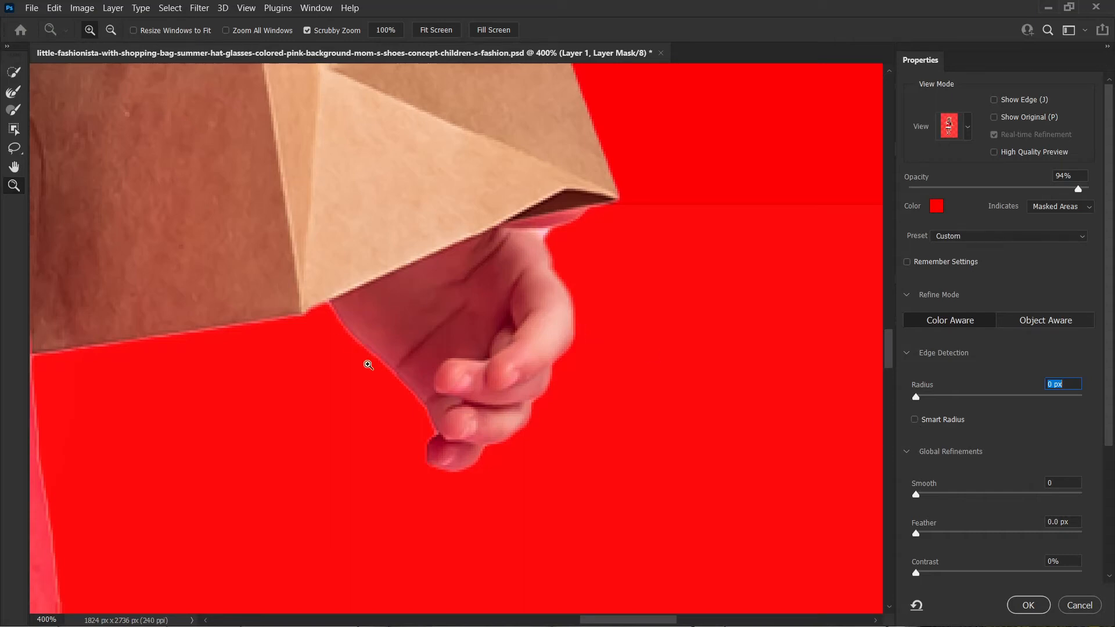
- Try a Smooth value of 33 on the mask edge around the bag and hand, and reset it to 0
scroll(478, 311, down, 8)
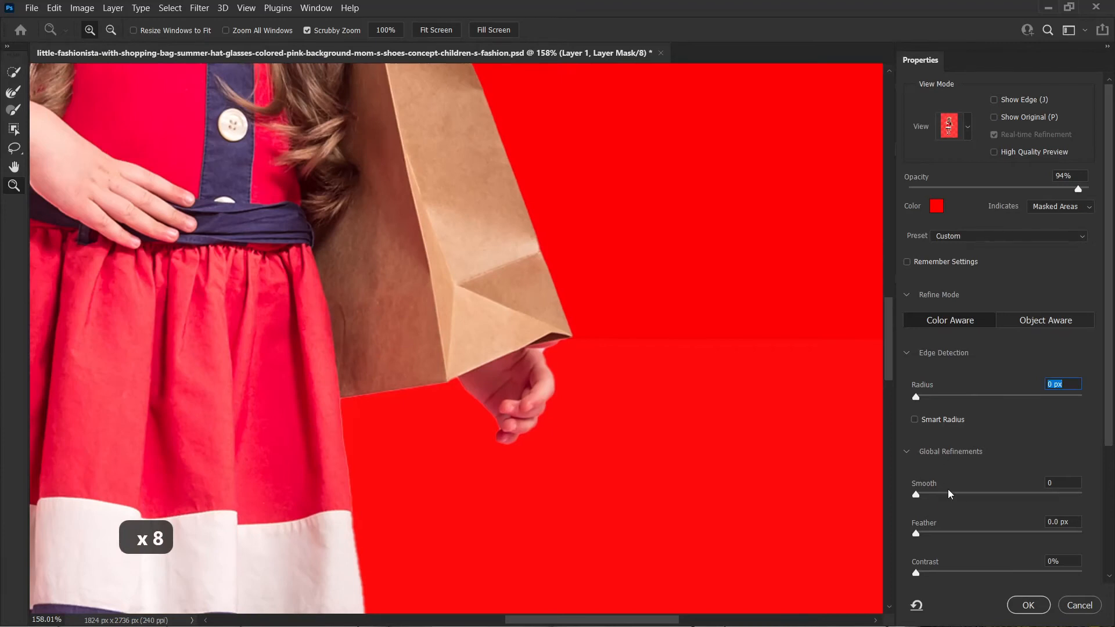
scroll(987, 490, down, 3)
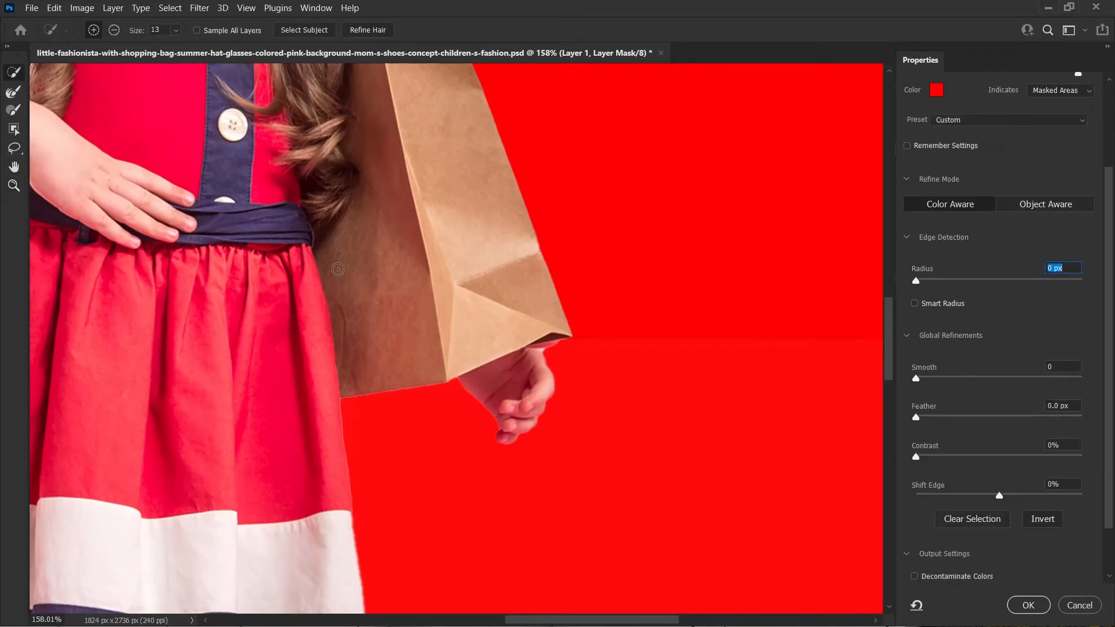
click(15, 183)
click(549, 286)
click(549, 287)
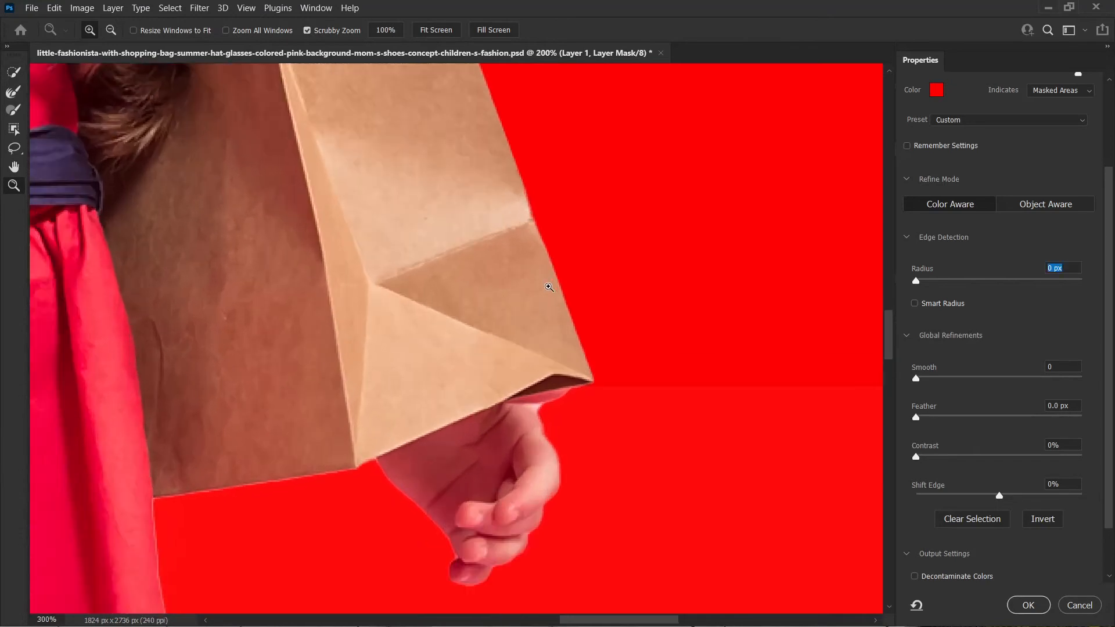
click(548, 287)
click(549, 286)
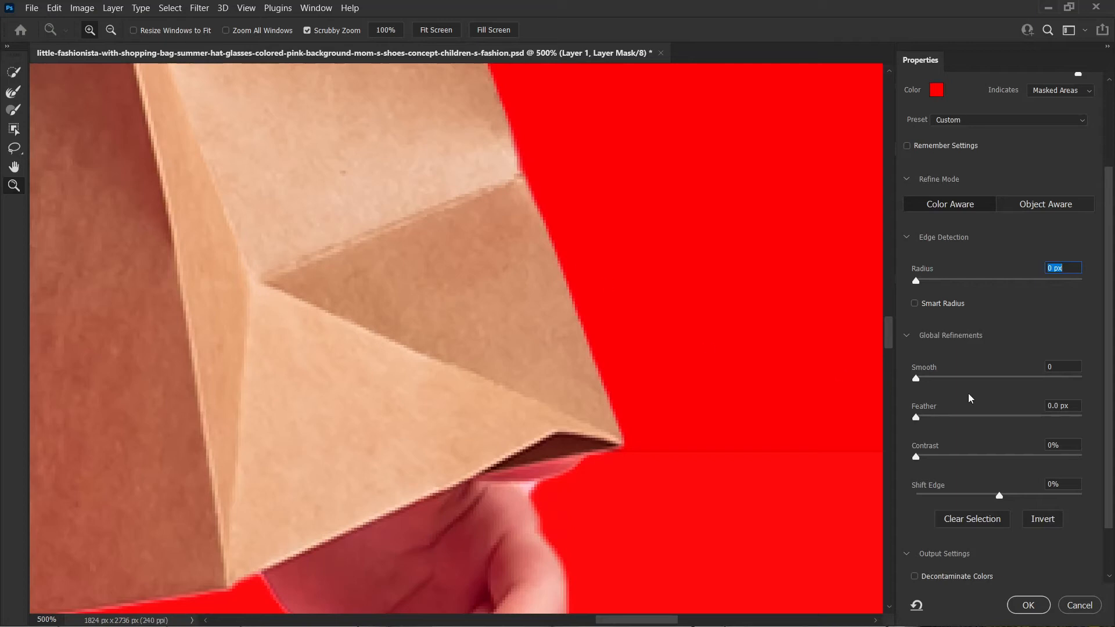
drag(919, 380, 973, 380)
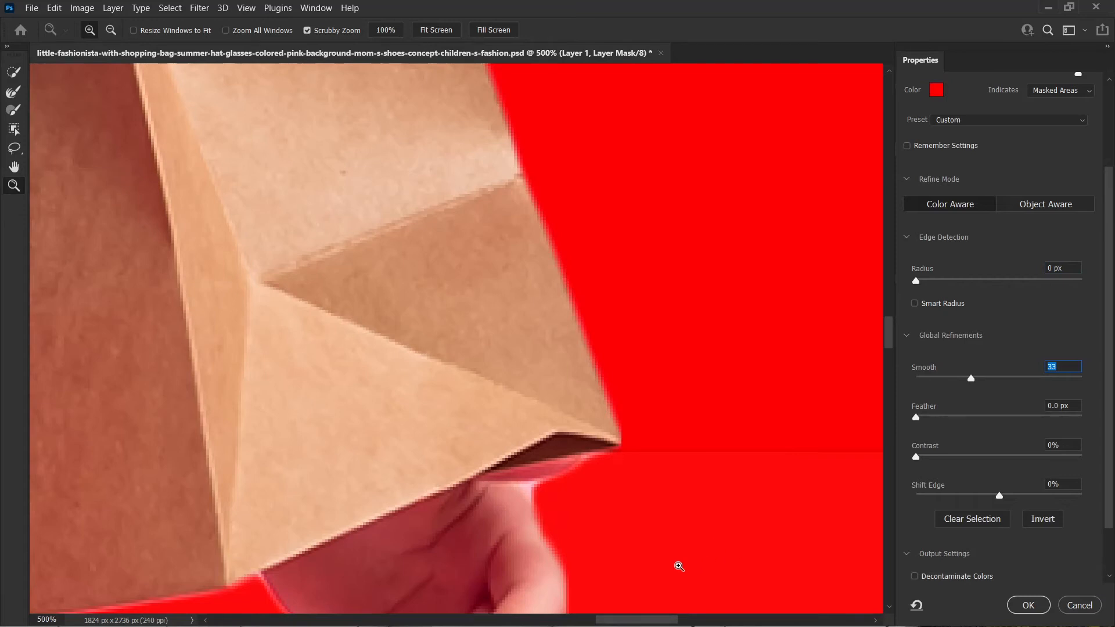
scroll(622, 535, down, 18)
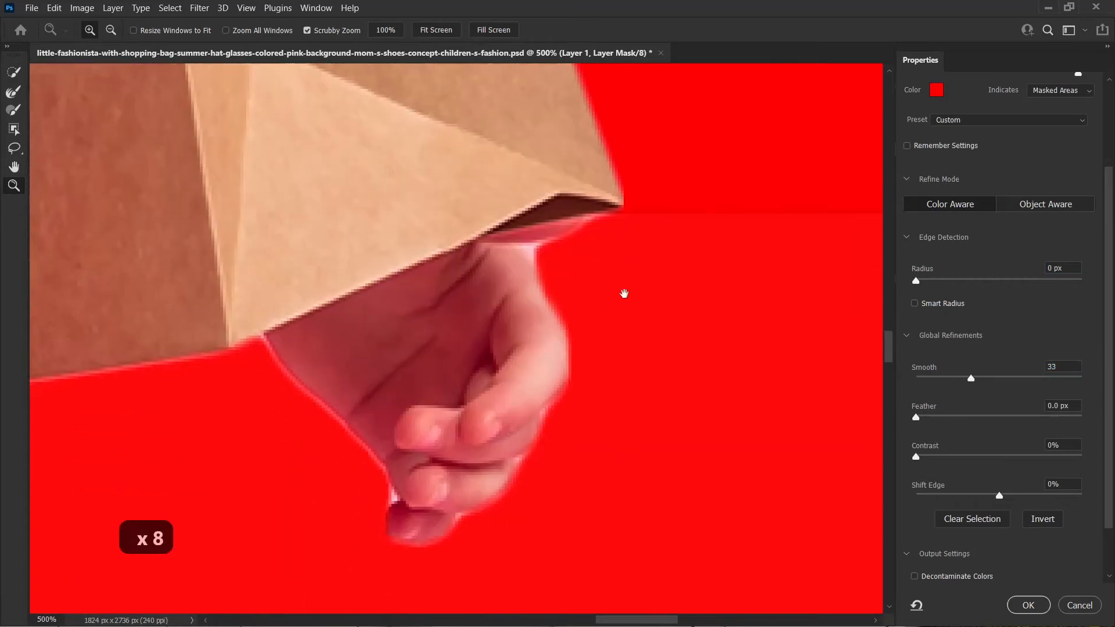
drag(970, 379, 887, 381)
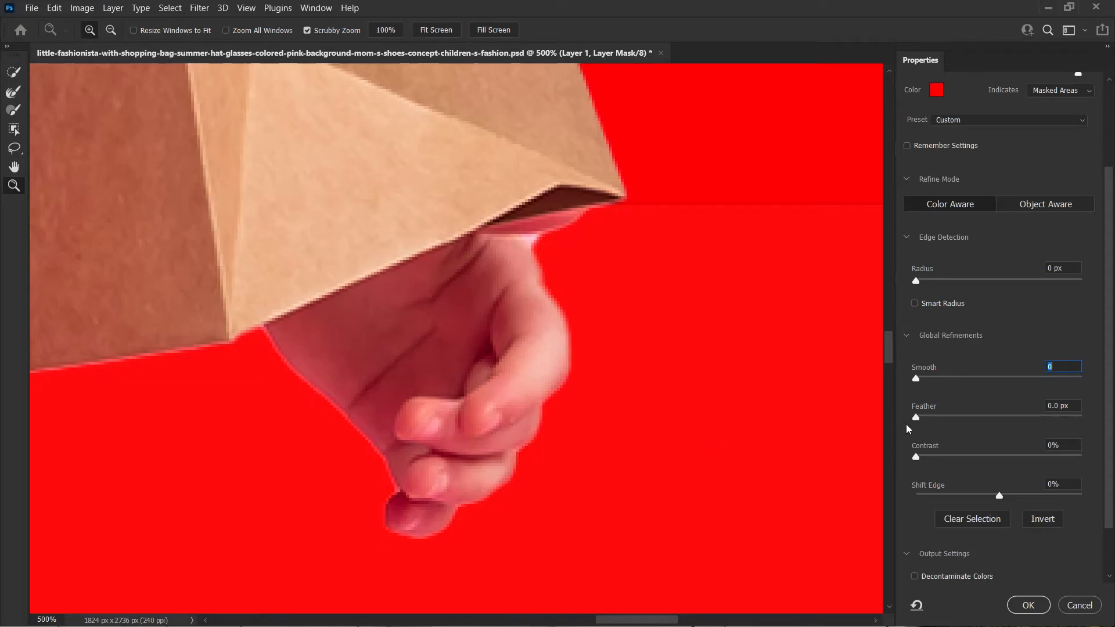
- Try a 0.4 px Feather and a 59% Contrast on the mask edge, resetting each to zero
mouse_move(918, 422)
mouse_down()
mouse_move(986, 422)
mouse_move(924, 424)
mouse_up()
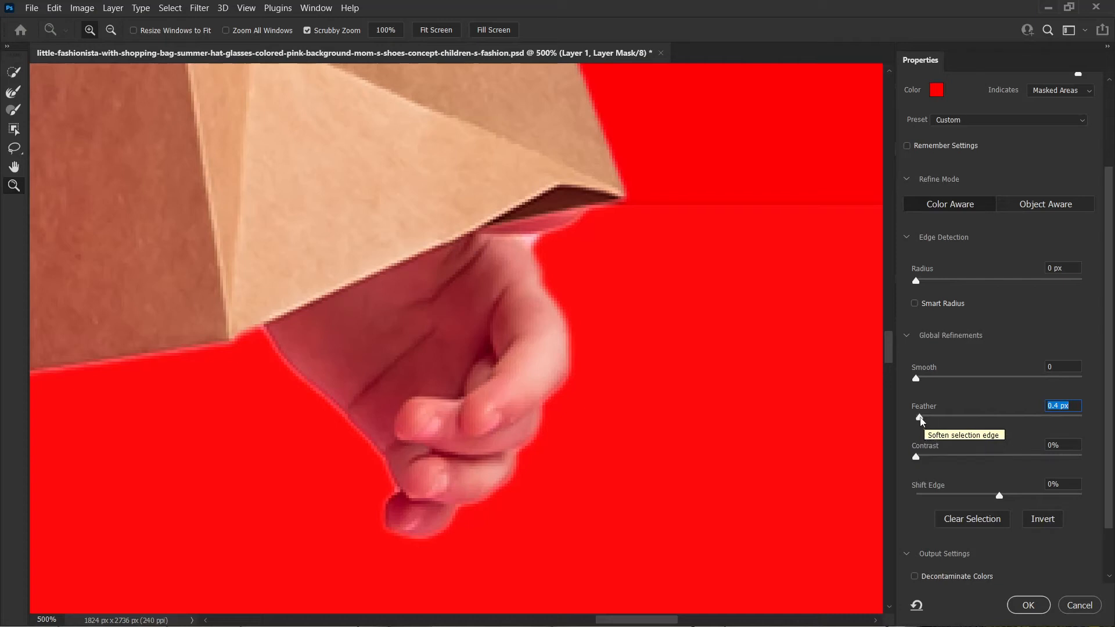
drag(921, 420, 915, 418)
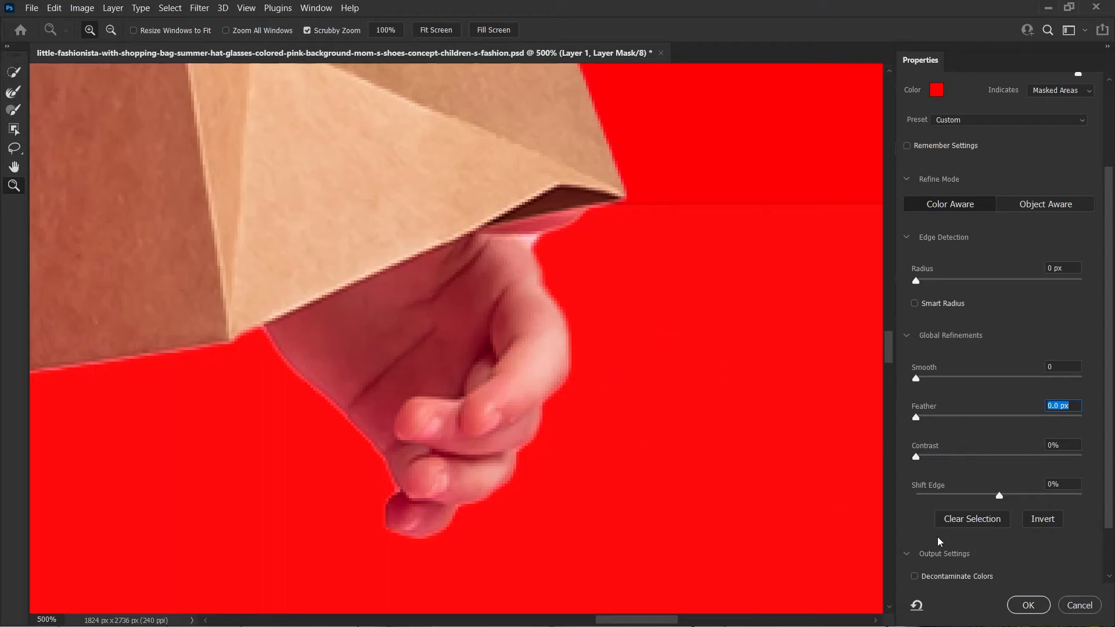
drag(917, 459, 1016, 462)
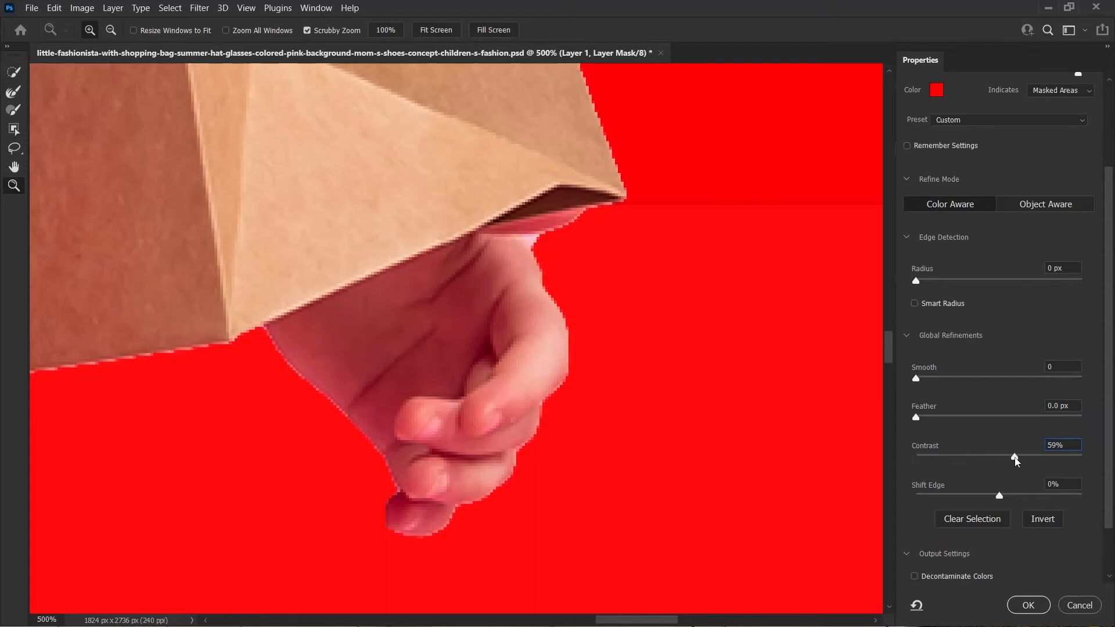
click(1001, 457)
drag(1000, 458, 910, 459)
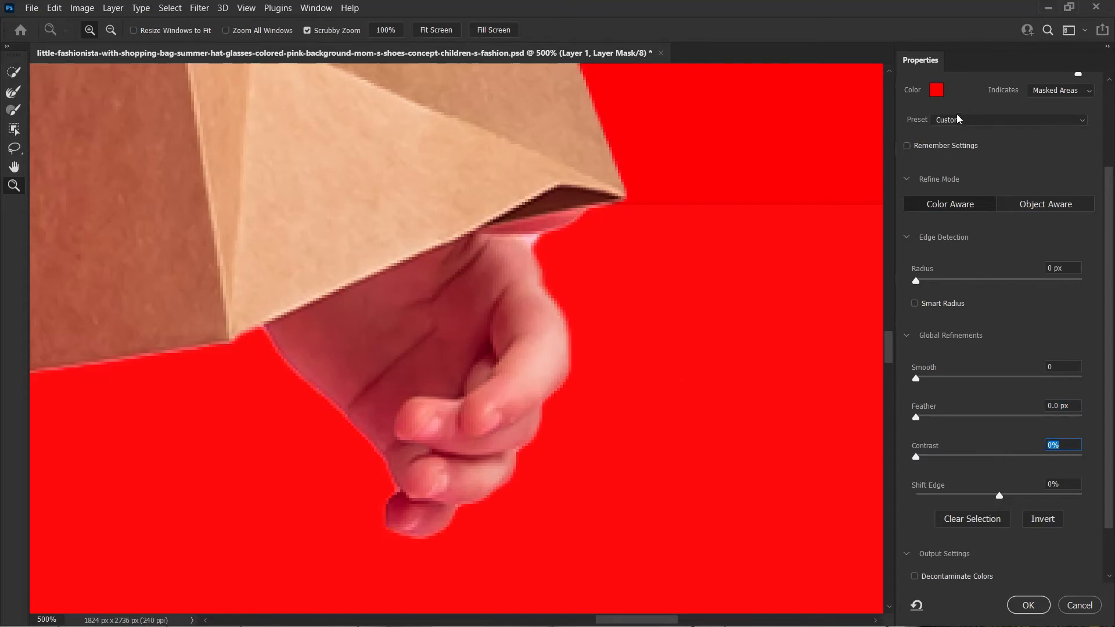
- Preview the mask in Black & White view while testing Contrast and Smooth, reset both to zero, and return to Overlay view
scroll(958, 119, up, 3)
click(967, 86)
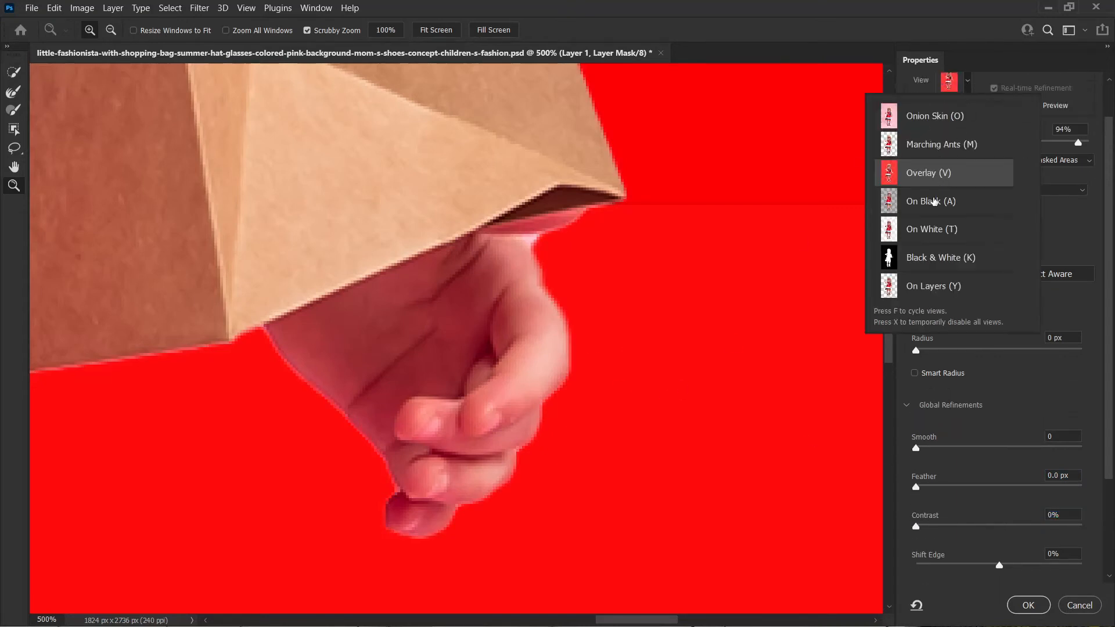
click(1004, 411)
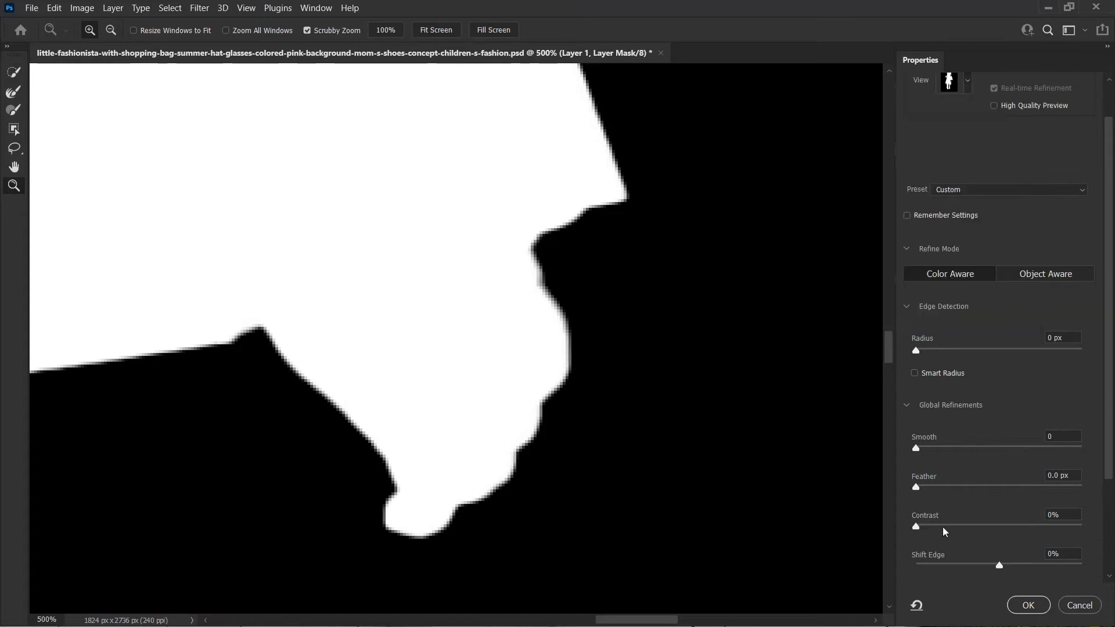
drag(915, 527, 902, 485)
drag(915, 448, 891, 452)
drag(921, 452, 899, 449)
click(966, 81)
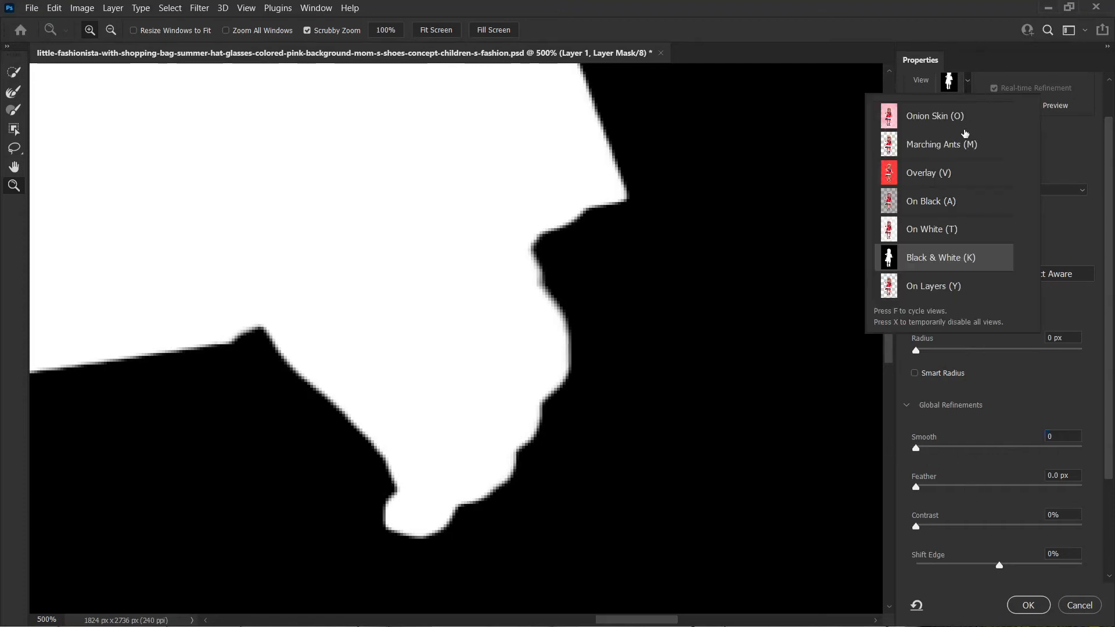
click(927, 174)
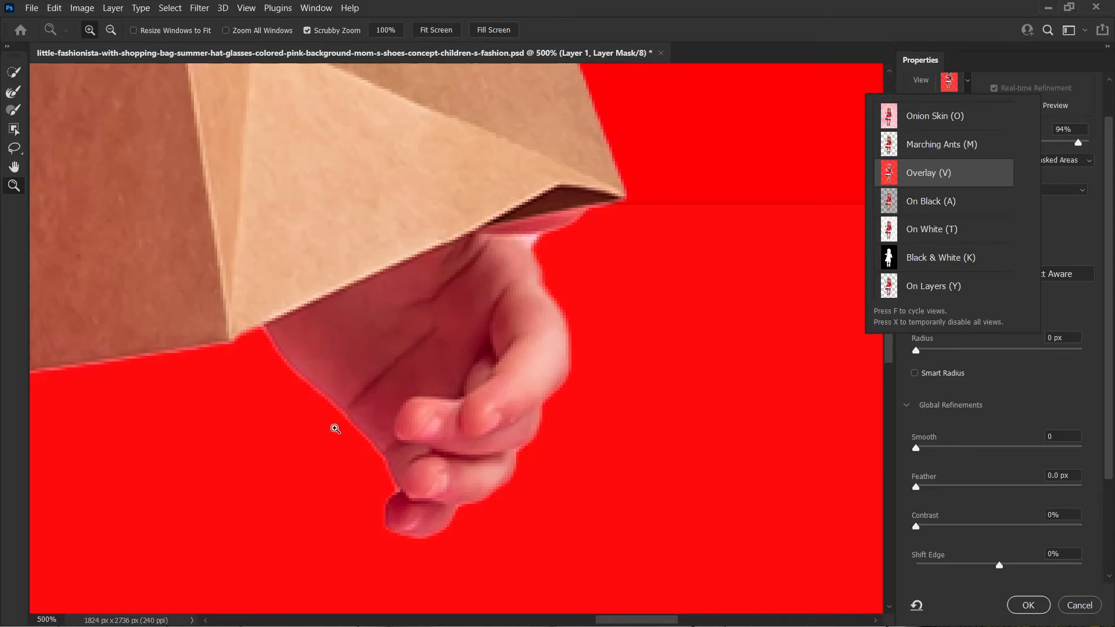
- Contract the mask edge by setting Shift Edge to -15%
click(999, 572)
mouse_move(1000, 572)
mouse_down()
mouse_move(925, 574)
mouse_move(991, 568)
mouse_move(913, 559)
mouse_move(1089, 578)
mouse_move(1006, 578)
mouse_up()
mouse_move(986, 574)
mouse_down()
mouse_move(966, 572)
mouse_move(1052, 570)
mouse_move(944, 571)
mouse_move(998, 571)
mouse_move(987, 570)
mouse_up()
- Try inverting the selection and restore its original state, repeating the comparison twice
scroll(1002, 586, down, 4)
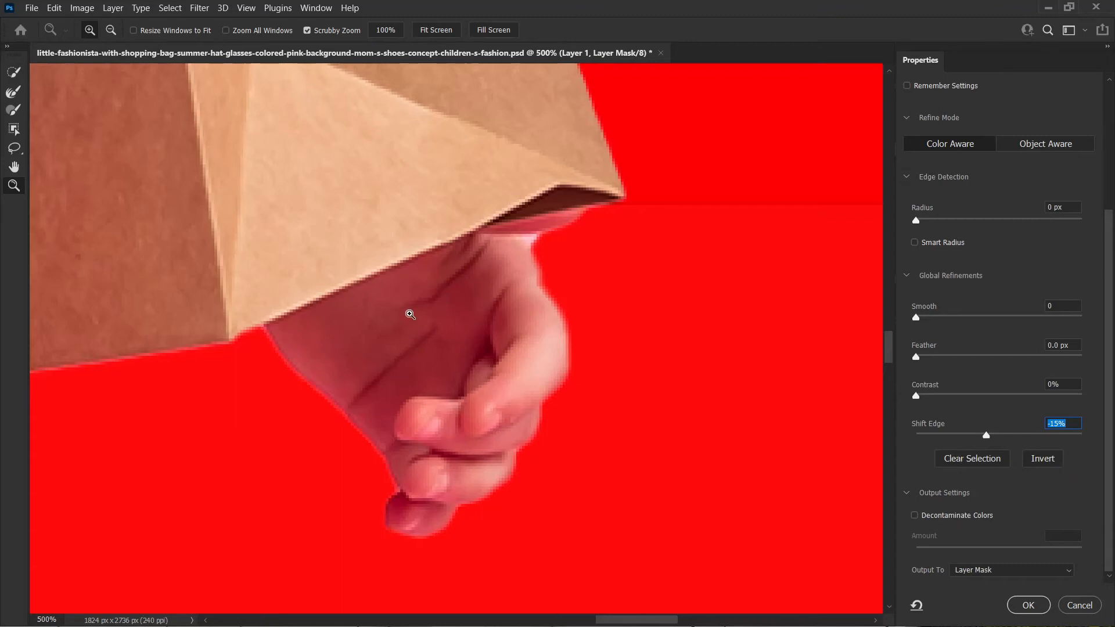
click(1059, 458)
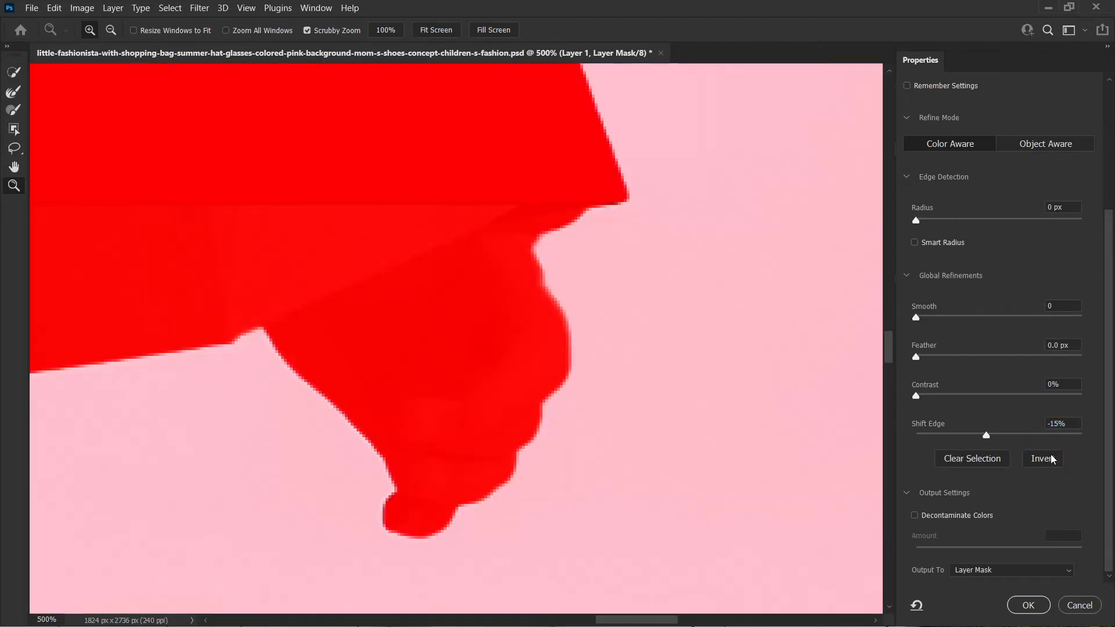
click(1043, 458)
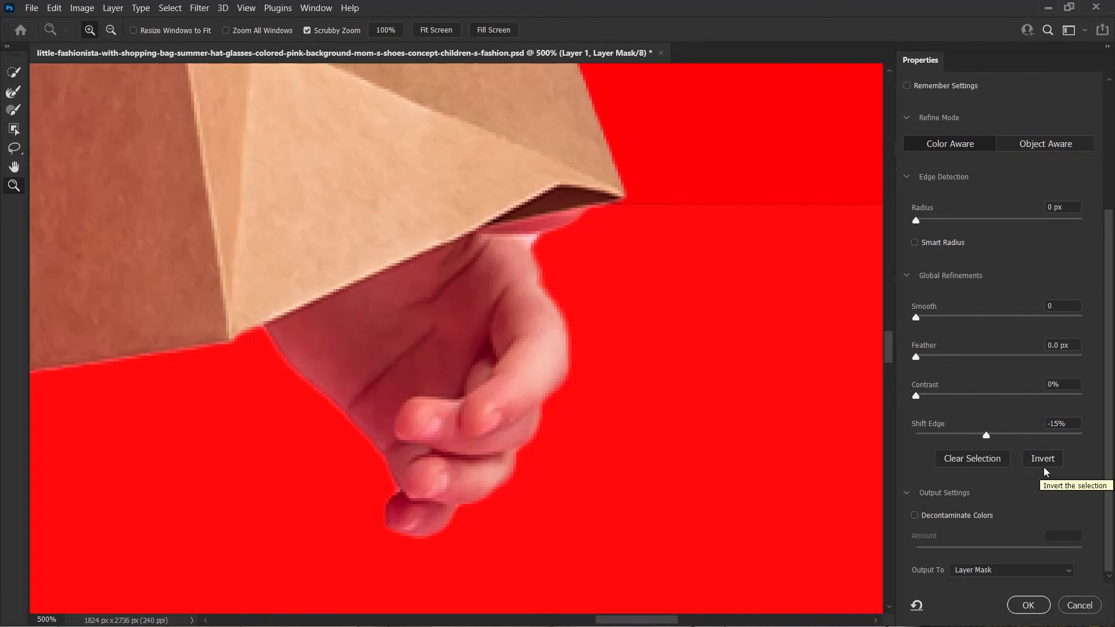
click(1052, 461)
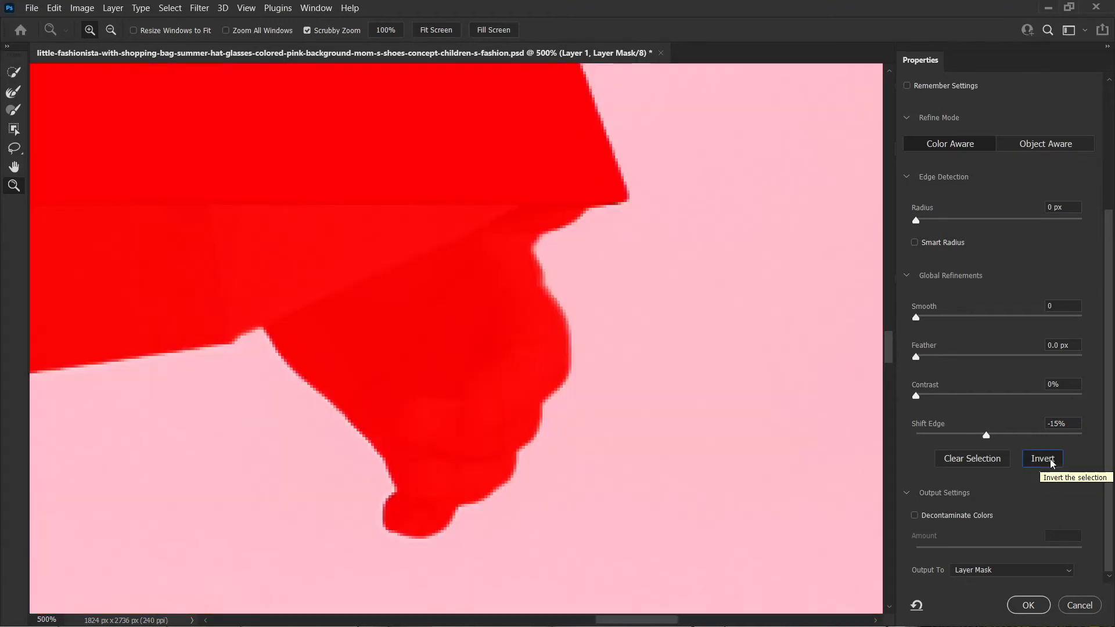
click(1052, 461)
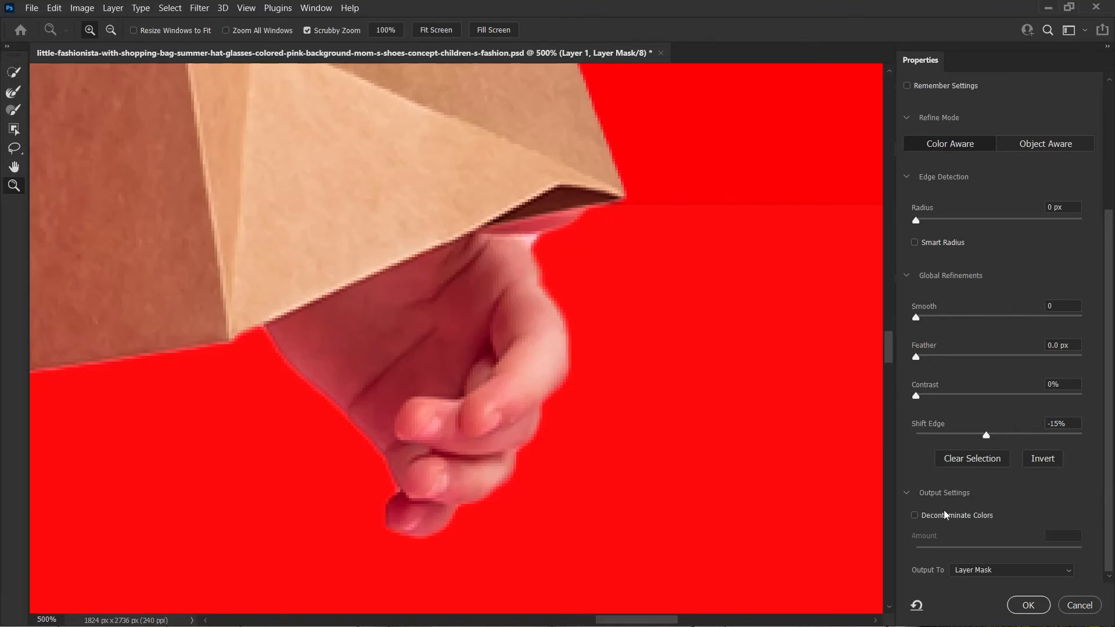
- Enable Decontaminate Colors after comparing the hand's edge with the option on and off
scroll(436, 384, up, 2)
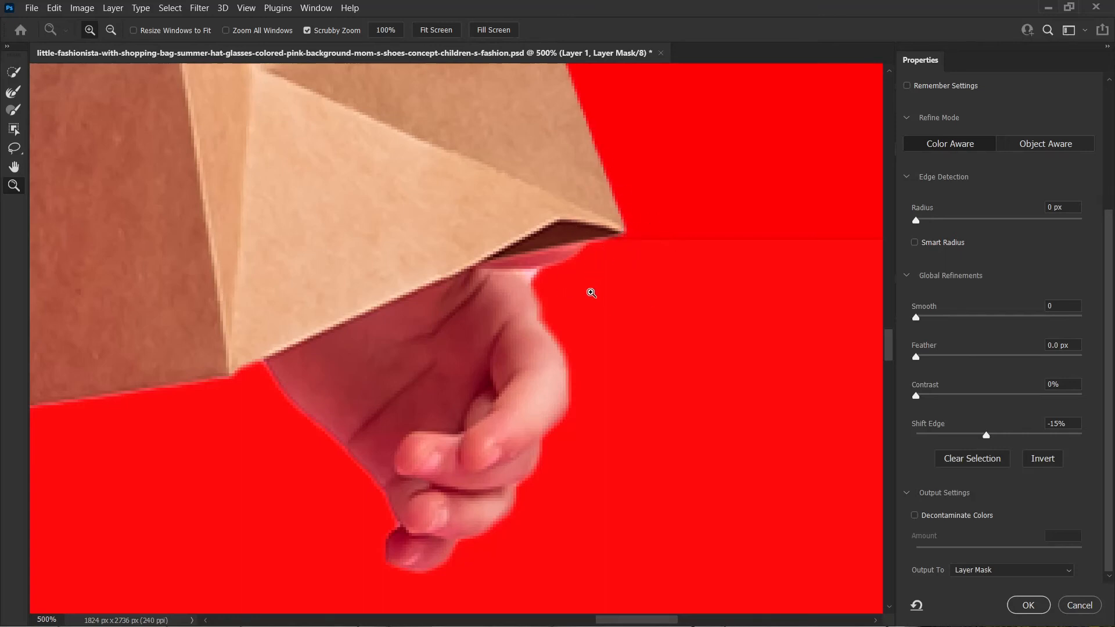
click(918, 516)
click(919, 517)
click(918, 517)
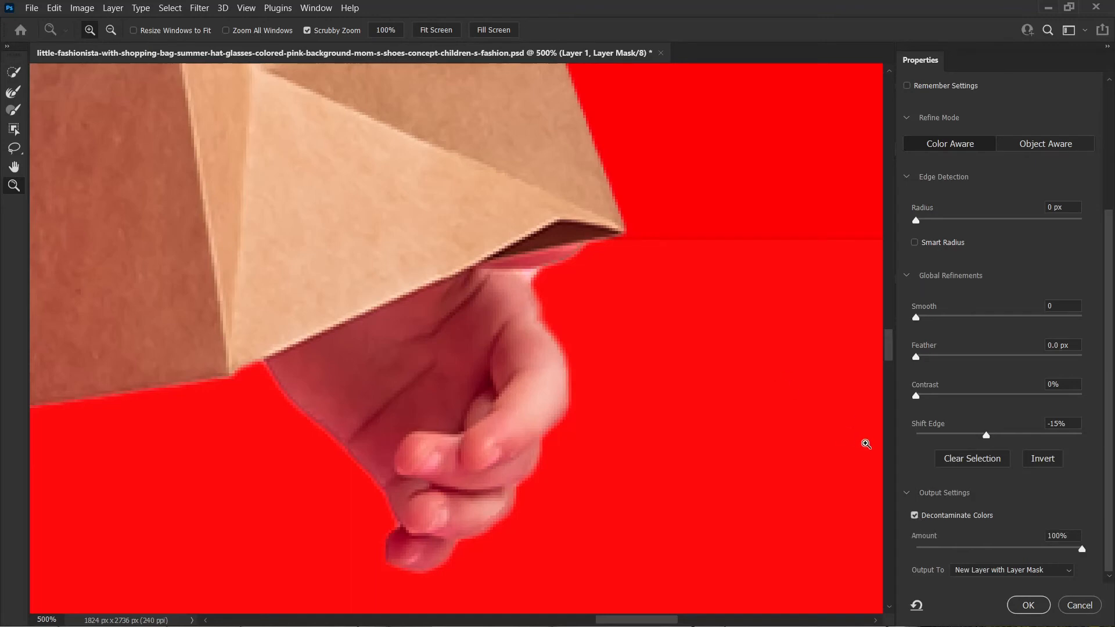
click(914, 516)
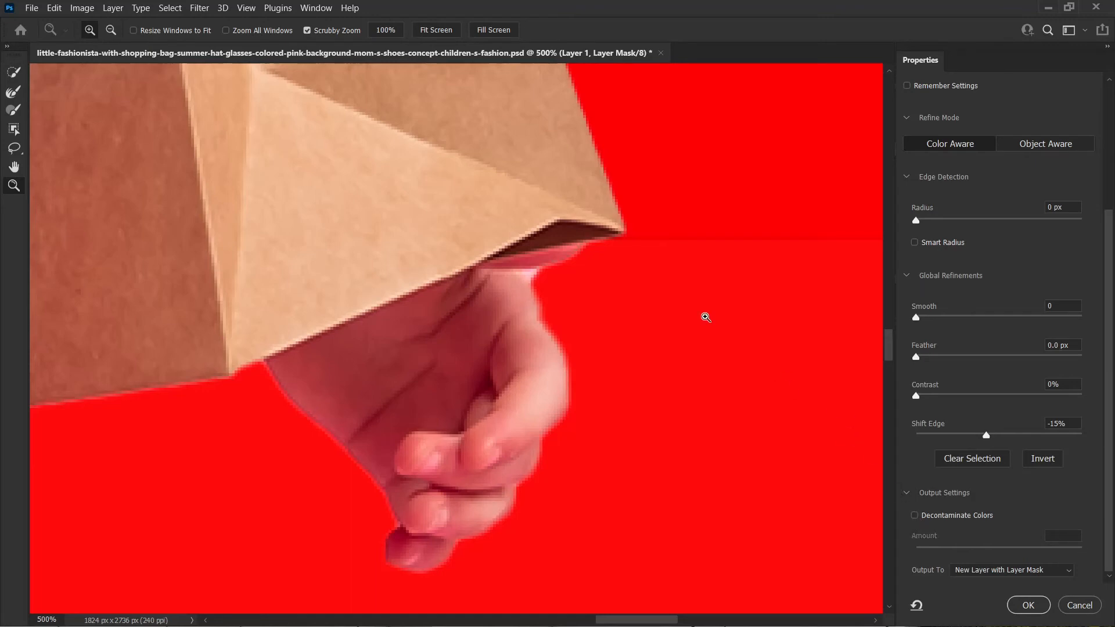
click(919, 518)
- Compare the dress and bag edges with Decontaminate Colors off and on, keeping it enabled with an Amount of 100%
drag(604, 243, 580, 393)
scroll(581, 394, down, 6)
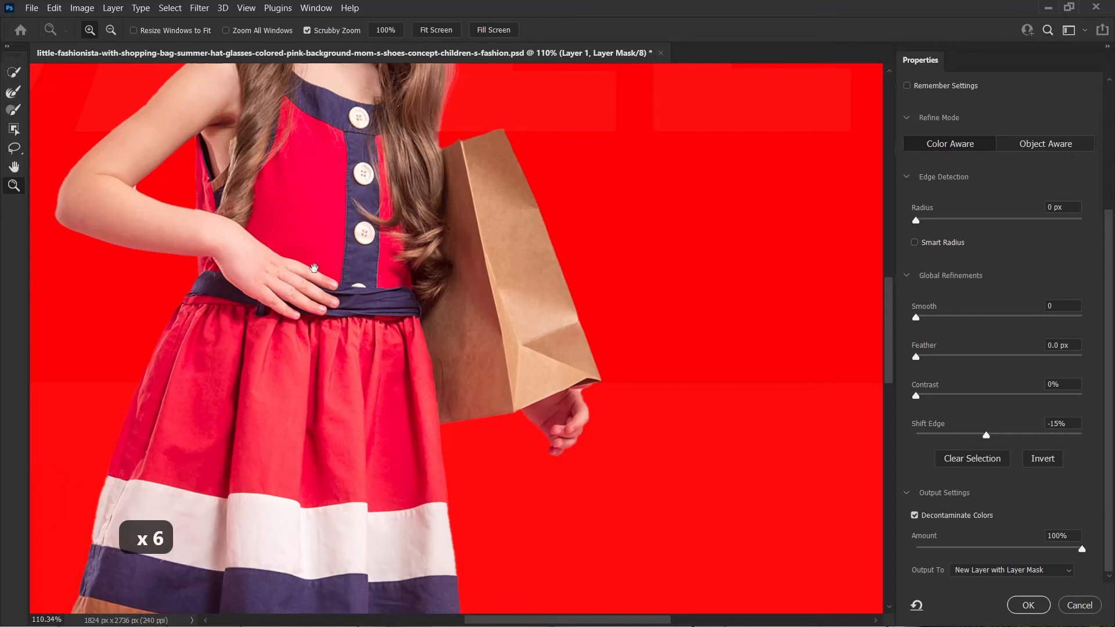
drag(615, 456, 604, 322)
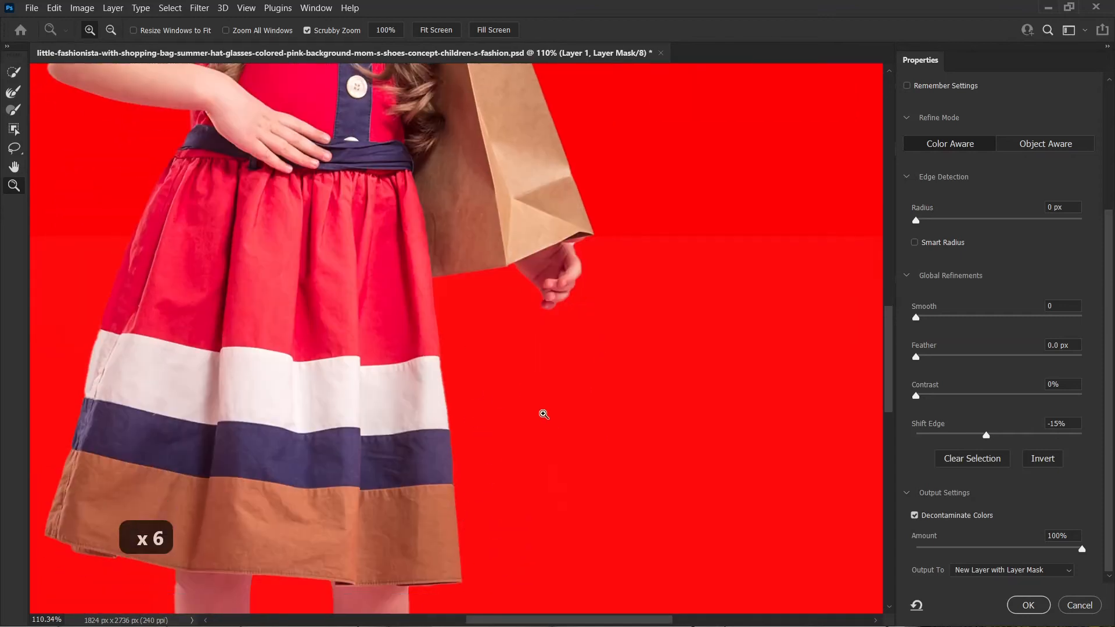
click(915, 516)
click(915, 516)
click(915, 516)
click(915, 516)
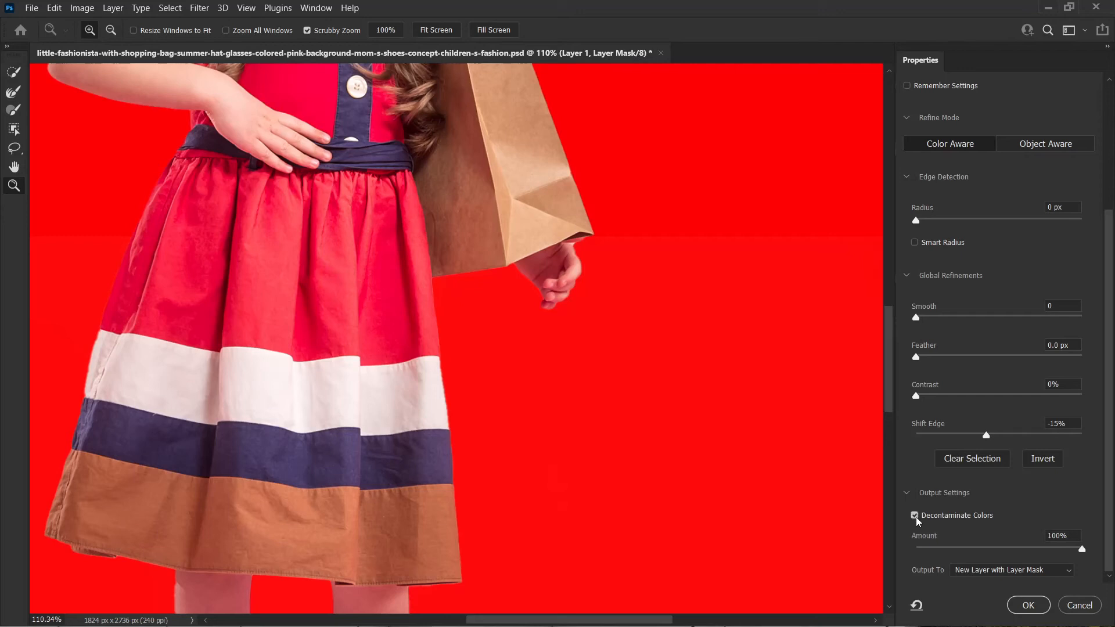
click(915, 516)
click(915, 516)
mouse_move(1084, 551)
mouse_down()
mouse_move(974, 551)
mouse_move(1083, 551)
mouse_up()
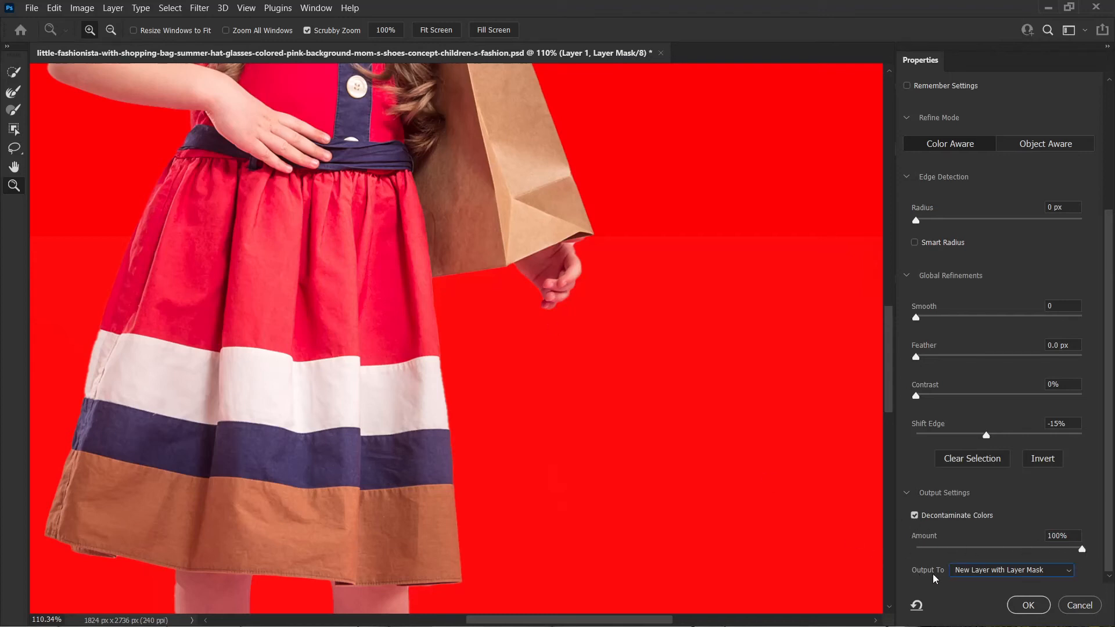
- Try outputting the refined cutout as a New Document with Layer Mask, and close the resulting document
click(988, 571)
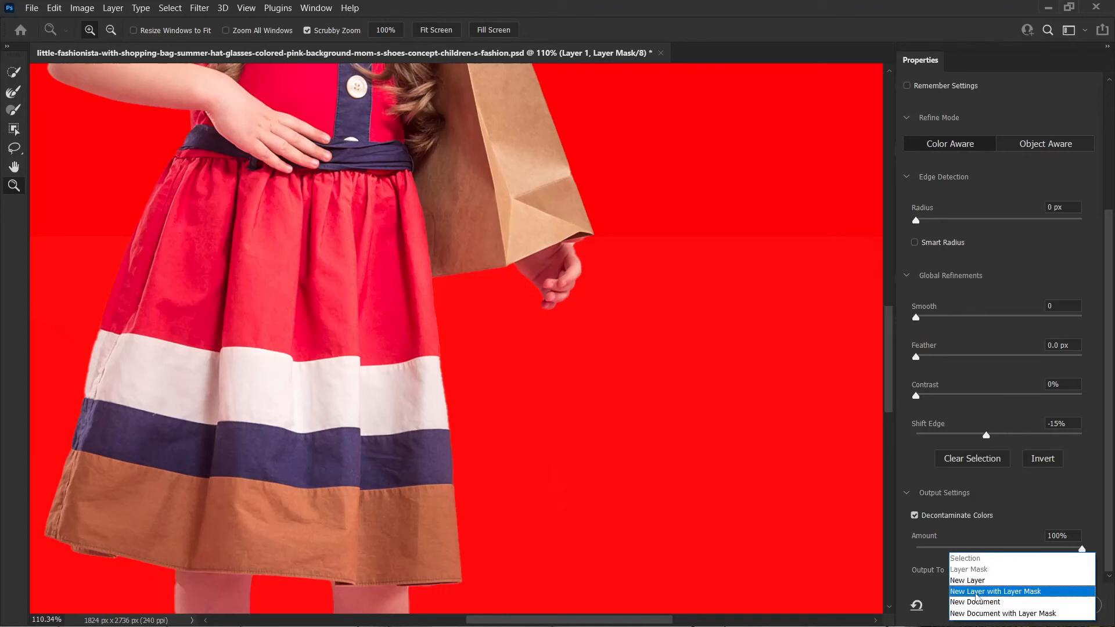
click(1020, 499)
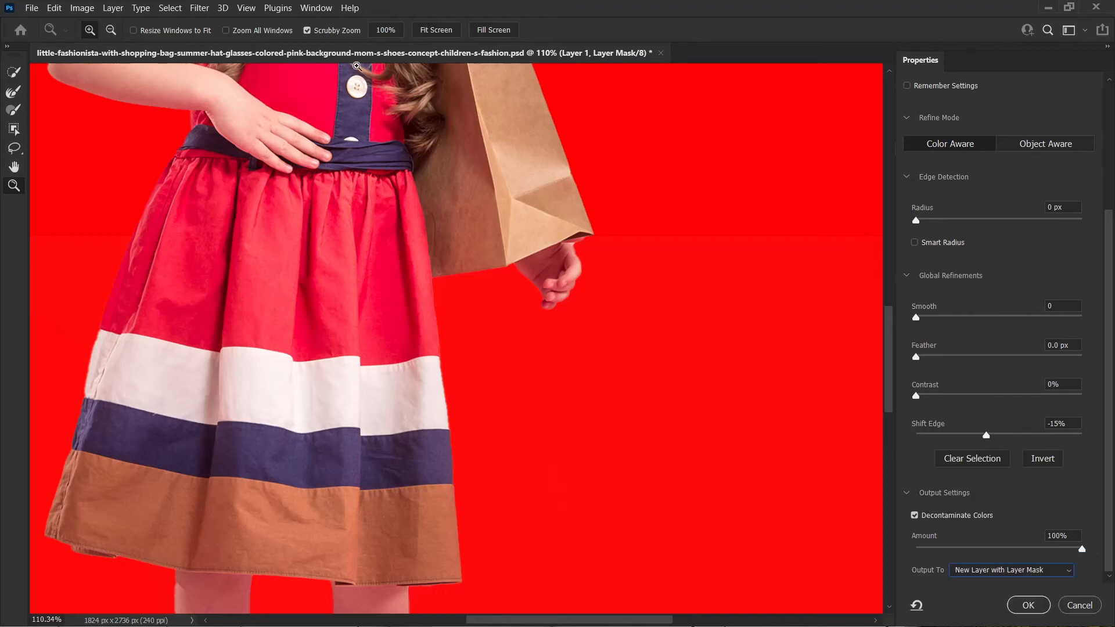
click(1023, 569)
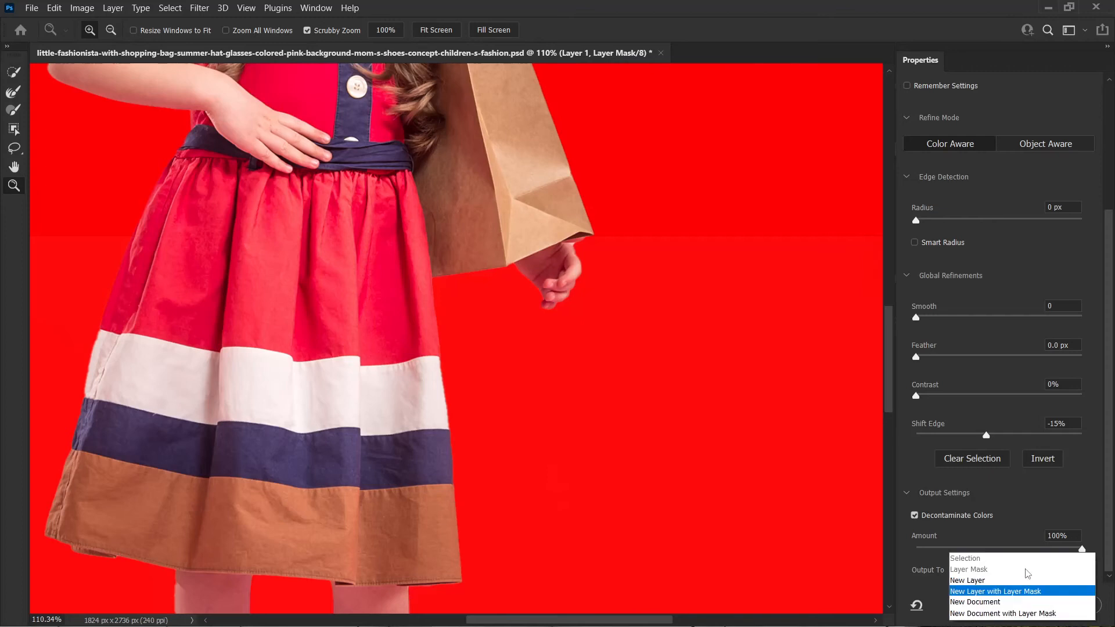
click(979, 617)
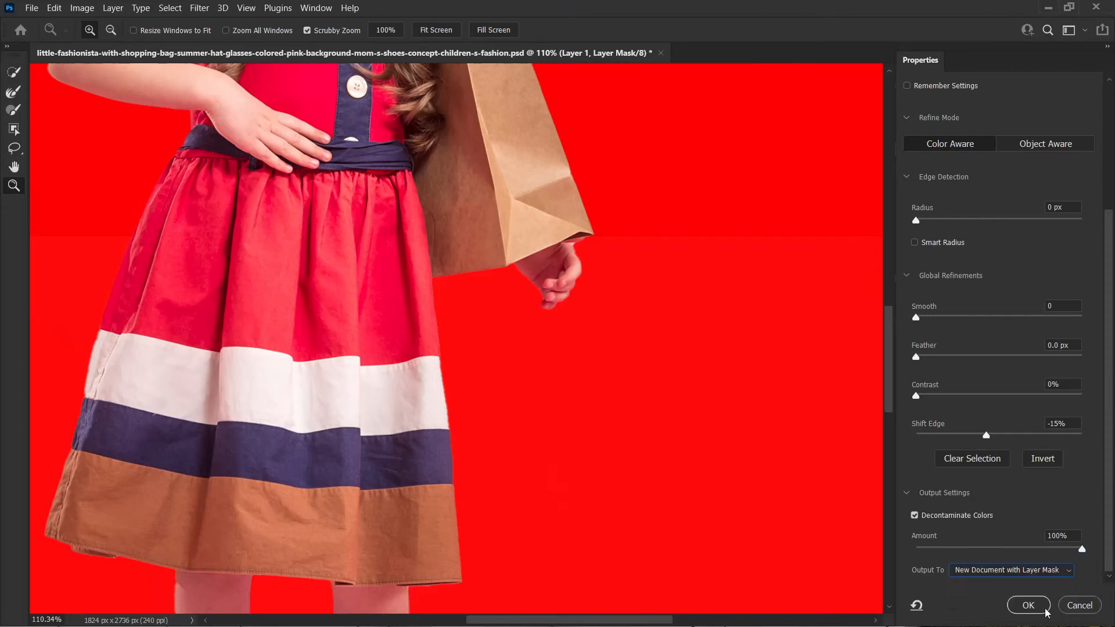
click(1020, 604)
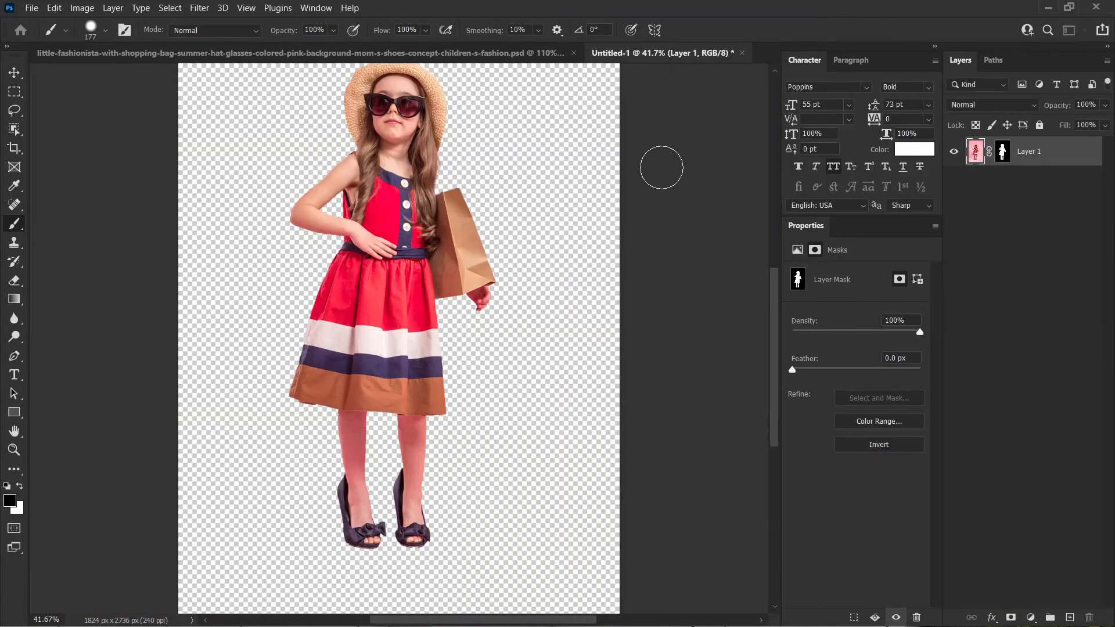
click(742, 52)
click(544, 347)
- Reopen the girl's mask in Select and Mask and output it to Layer Mask
double_click(1009, 151)
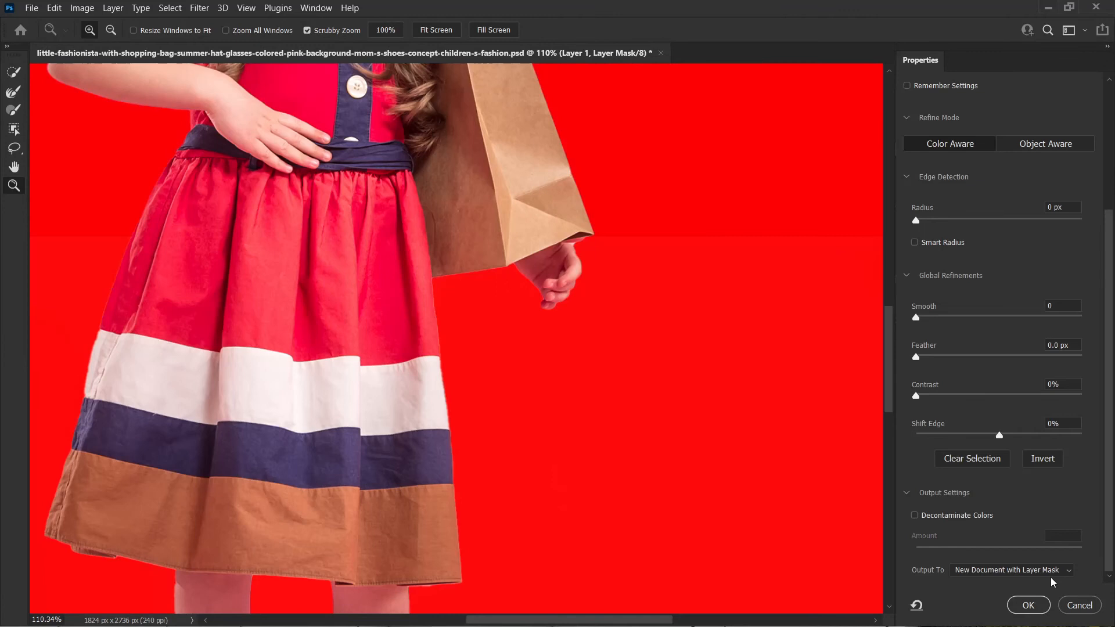
click(1051, 571)
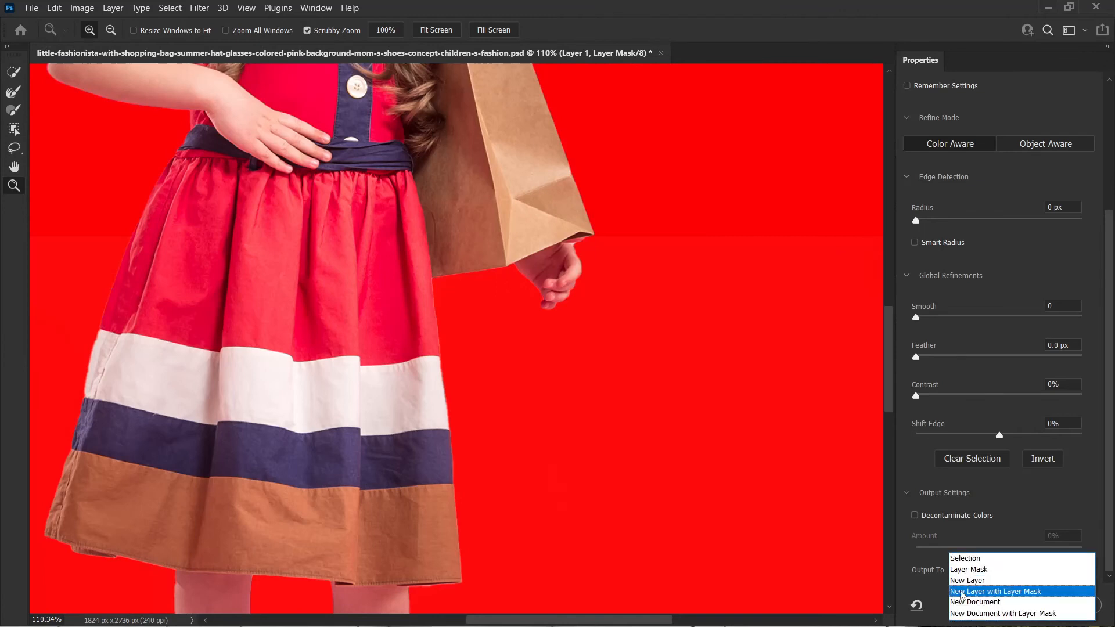
click(975, 571)
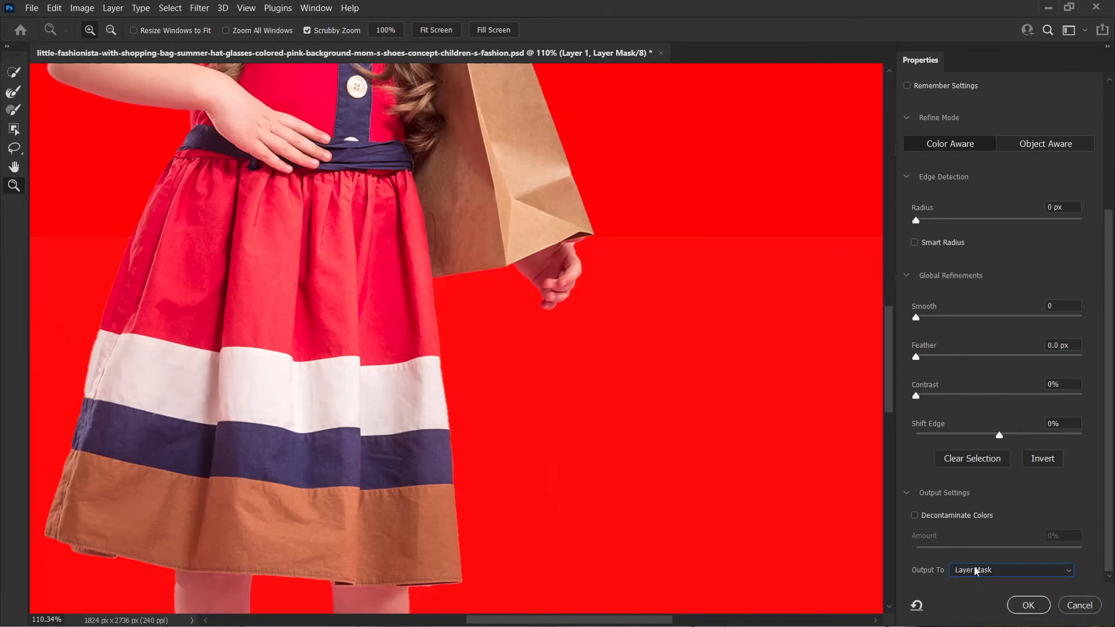
click(1043, 612)
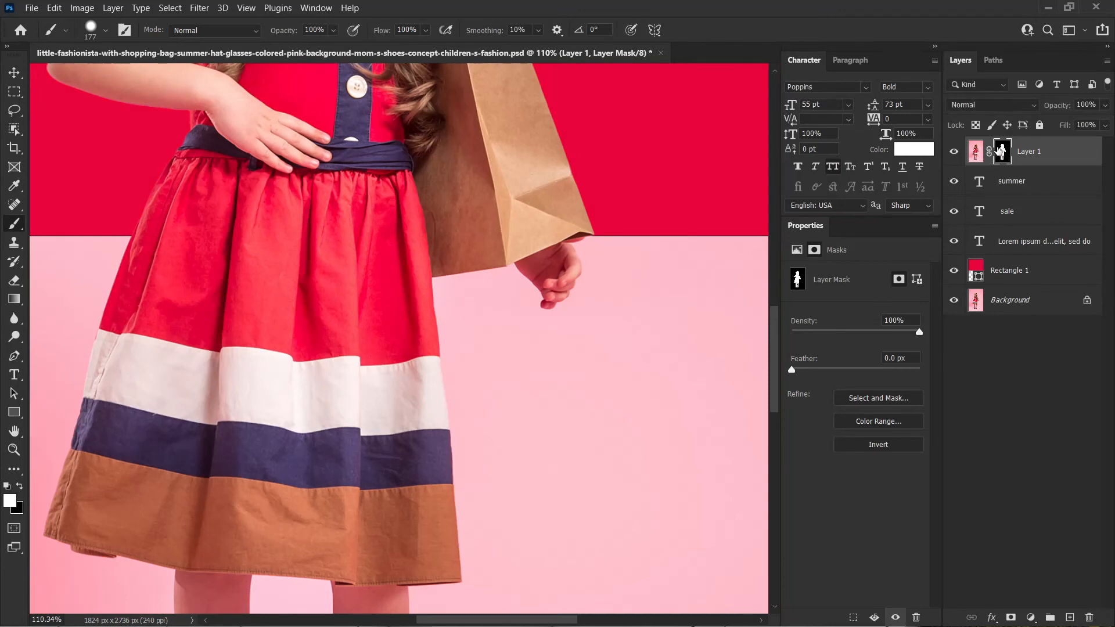
- Reopen the girl's mask in Select and Mask and output it as a New Layer with Layer Mask
double_click(1007, 155)
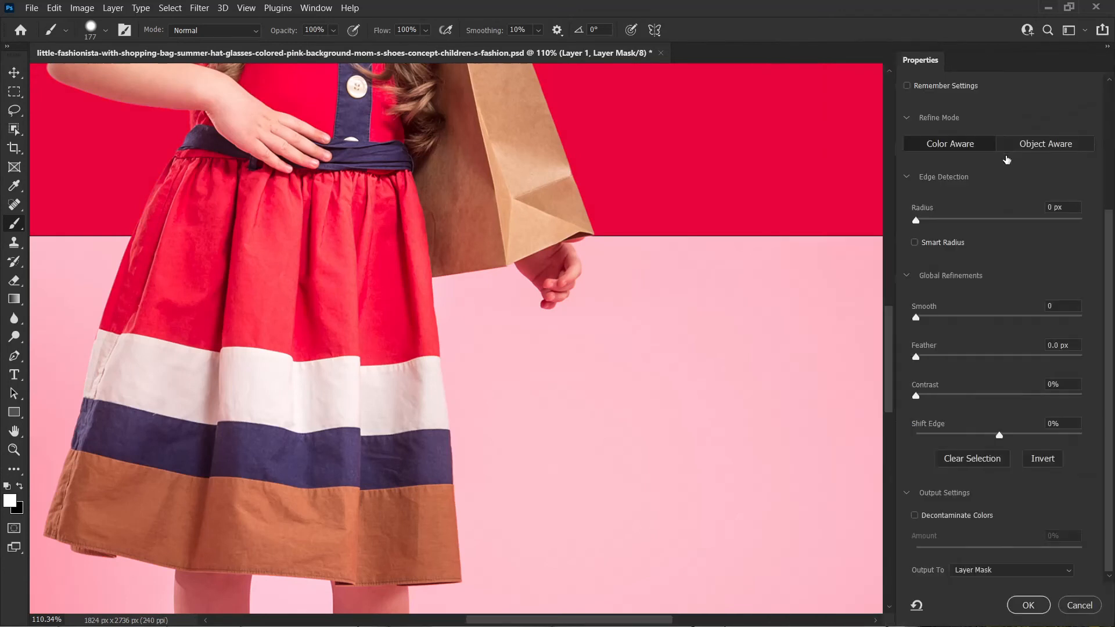
click(1031, 574)
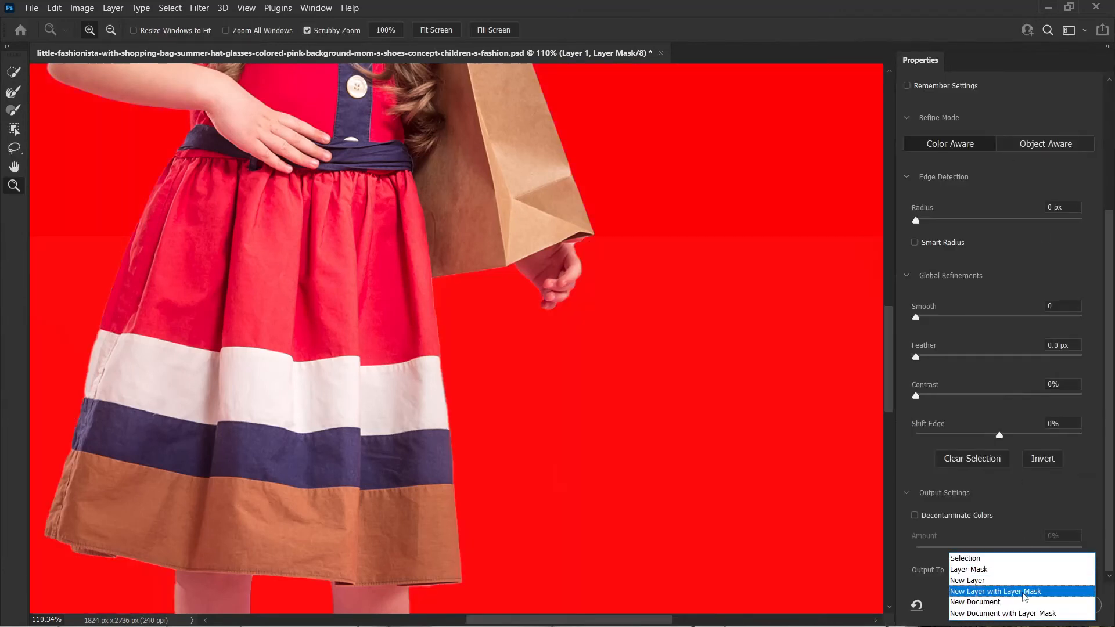
click(1015, 593)
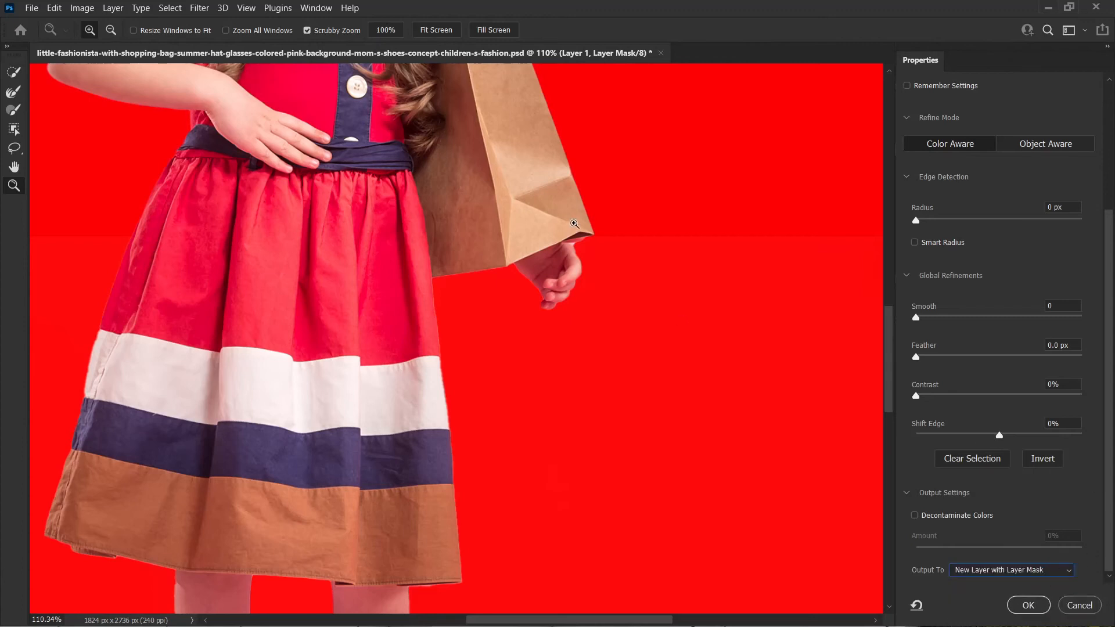
click(1029, 605)
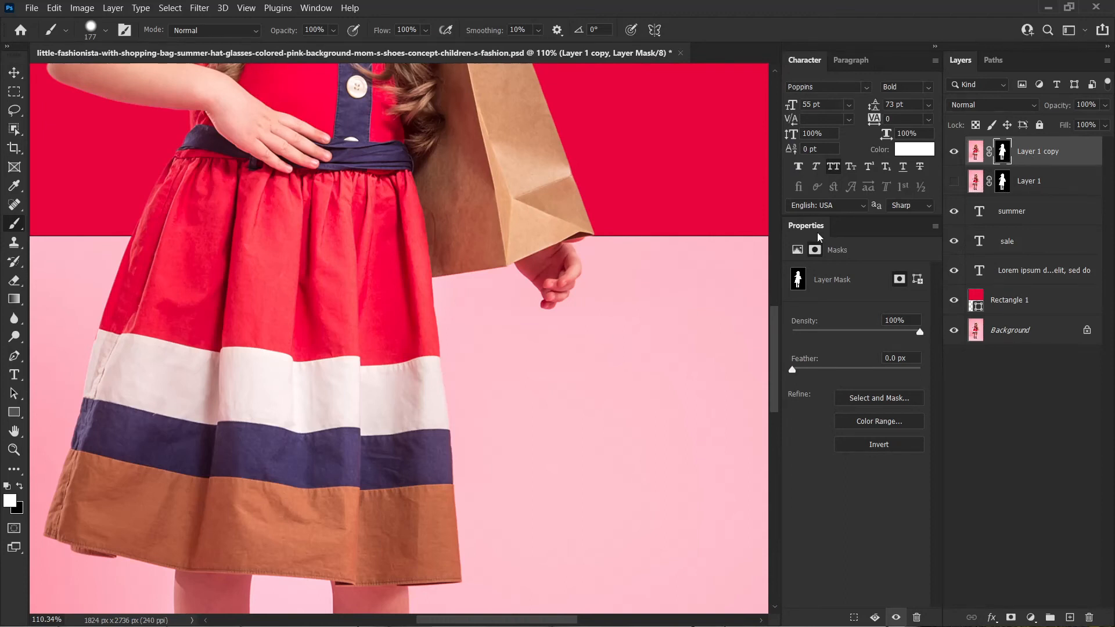
key(ctrl+space)
drag(488, 273, 460, 293)
key(ctrl+space)
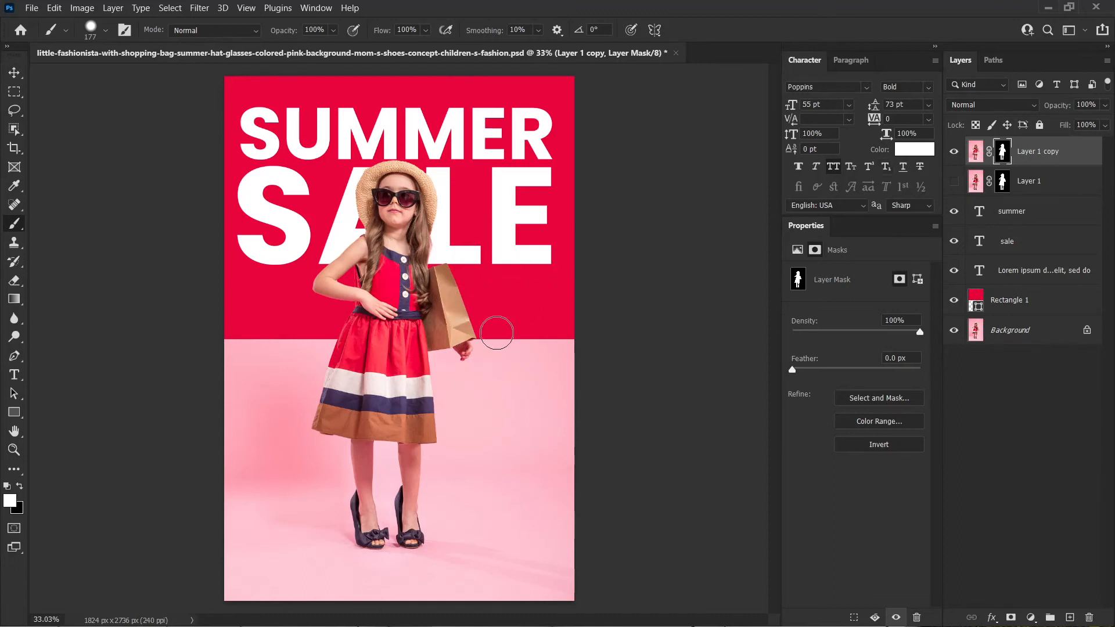
double_click(1002, 155)
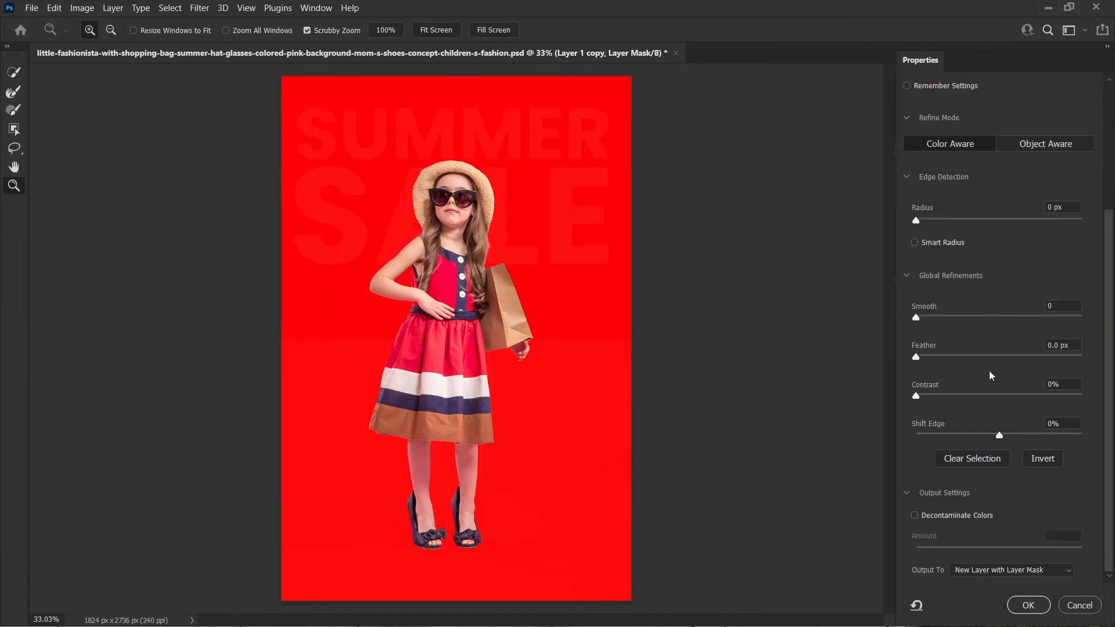
key(Escape)
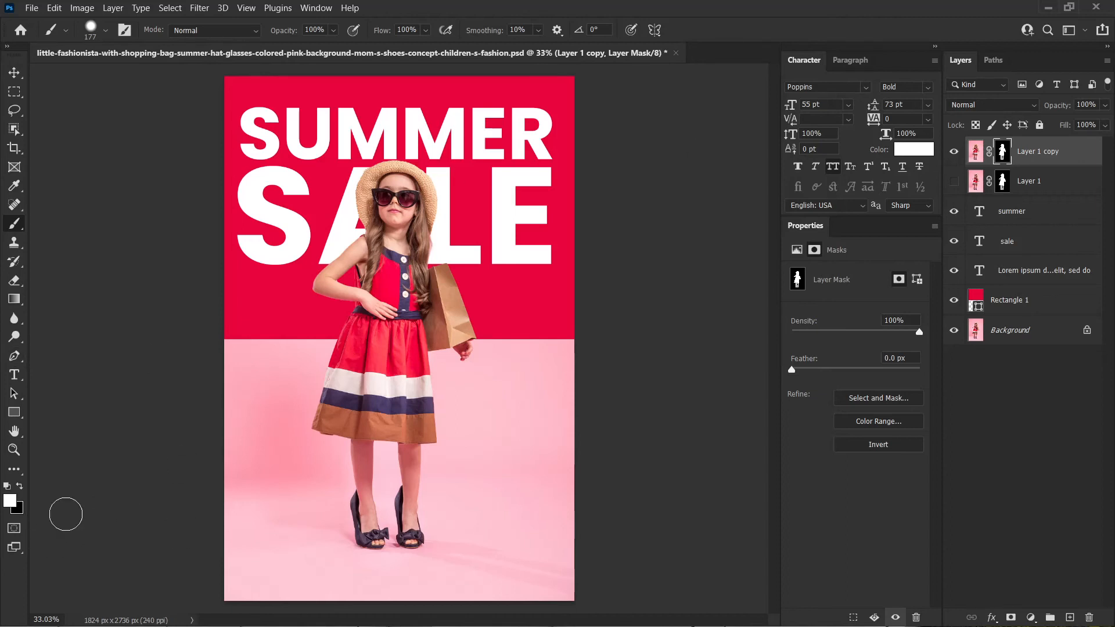
click(14, 530)
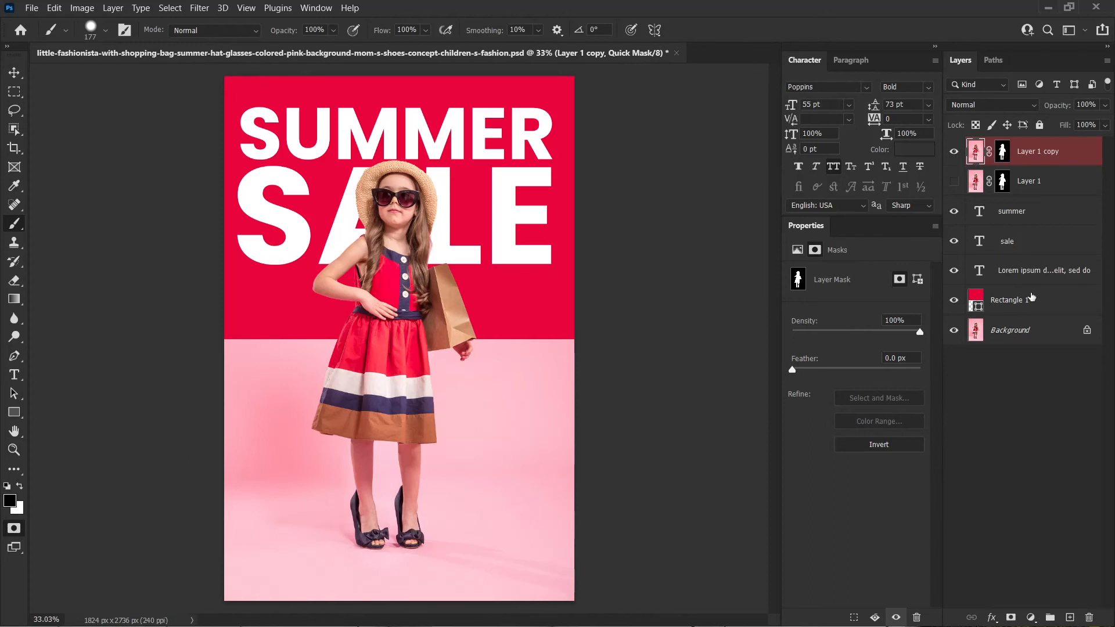
click(12, 529)
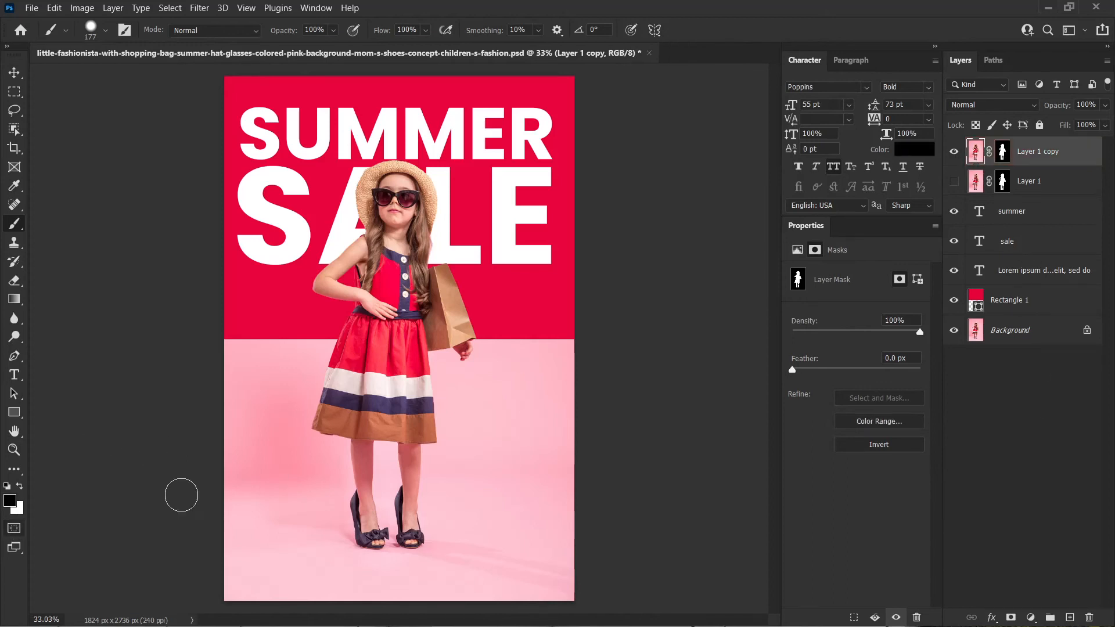
- Hide the text and Rectangle 1 layers and paint a Quick Mask over the upper background around the girl to make a selection
key(q)
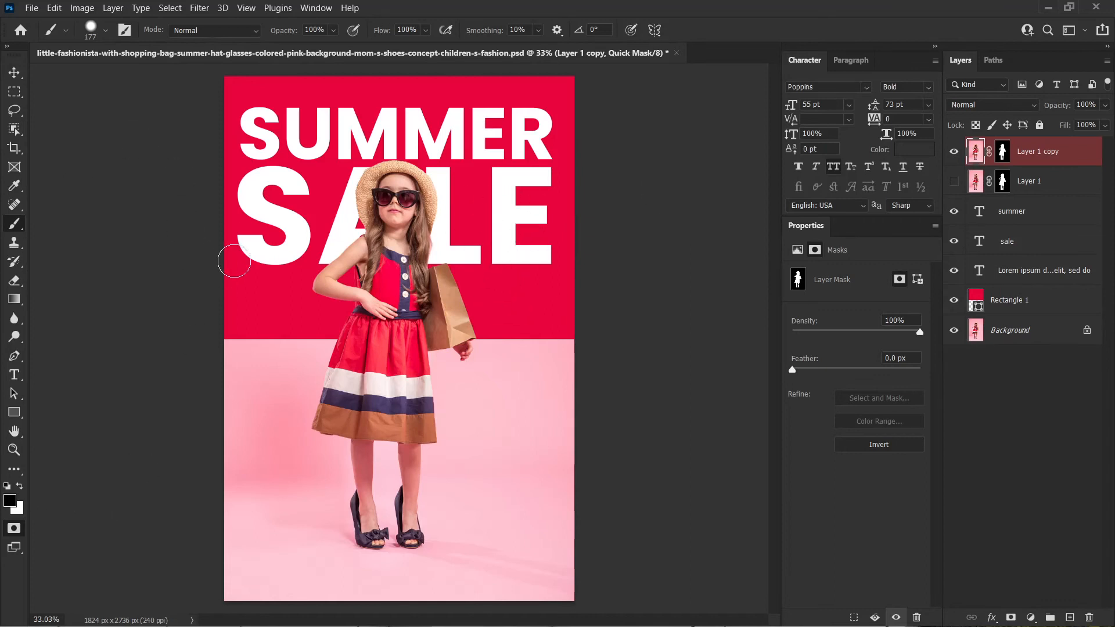
mouse_move(308, 133)
mouse_down()
mouse_move(296, 193)
mouse_move(281, 87)
mouse_move(237, 95)
mouse_move(325, 133)
mouse_move(302, 148)
mouse_up()
drag(954, 301, 954, 211)
mouse_move(330, 215)
mouse_down()
mouse_move(340, 80)
mouse_move(320, 94)
mouse_move(489, 145)
mouse_move(531, 142)
mouse_move(568, 245)
mouse_move(577, 237)
mouse_move(516, 215)
mouse_move(568, 303)
mouse_up()
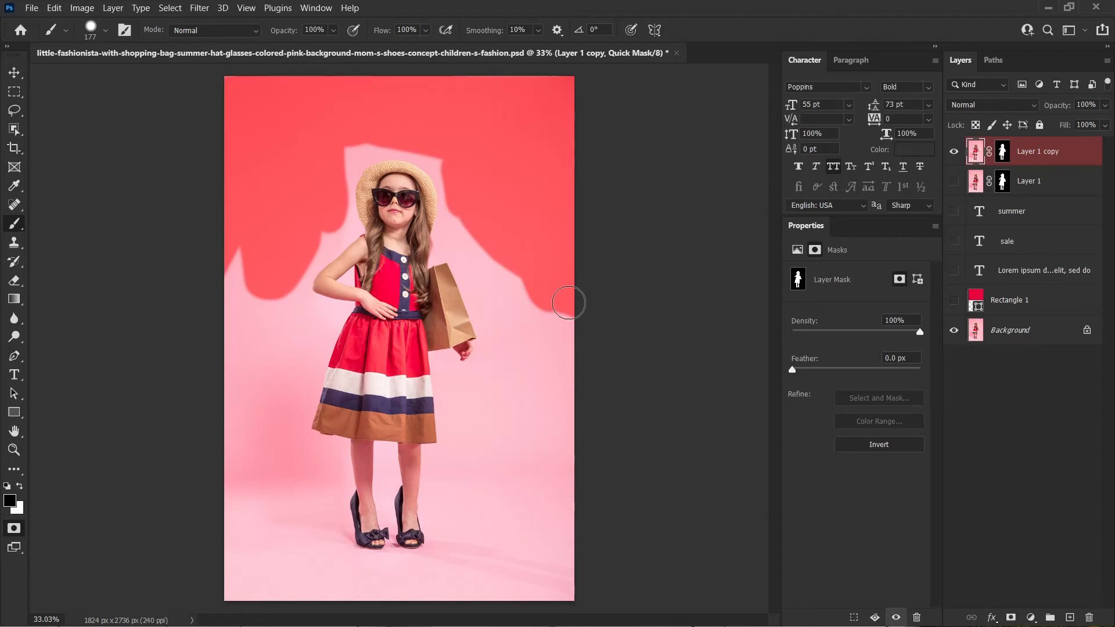
key(q)
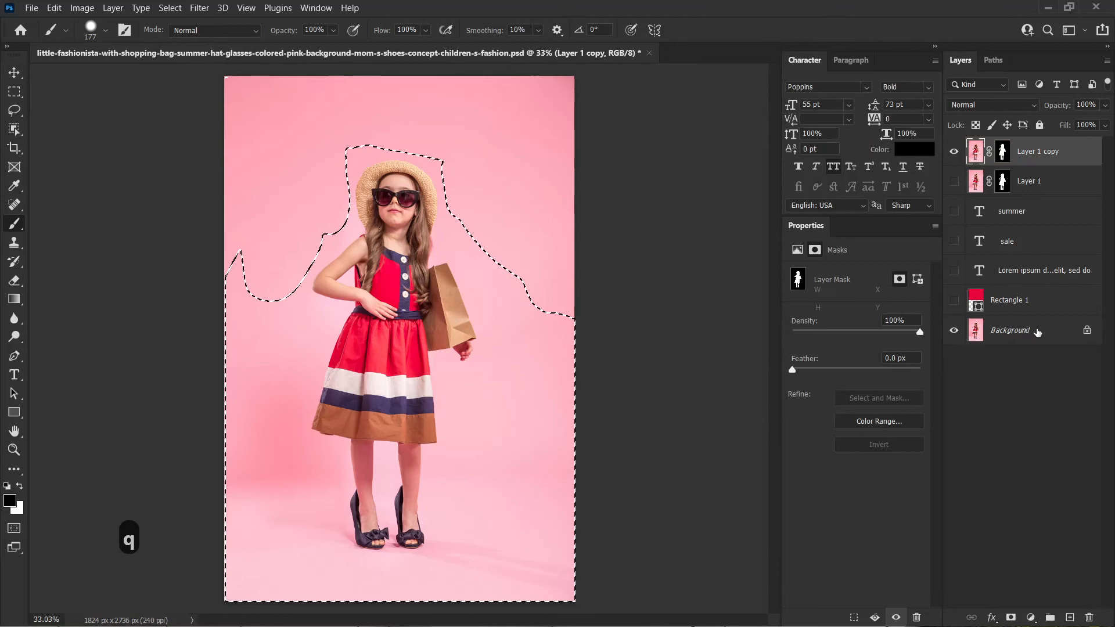
- Try adding a layer mask to the Background layer from the selection, undo it and deselect
click(1037, 332)
click(1010, 617)
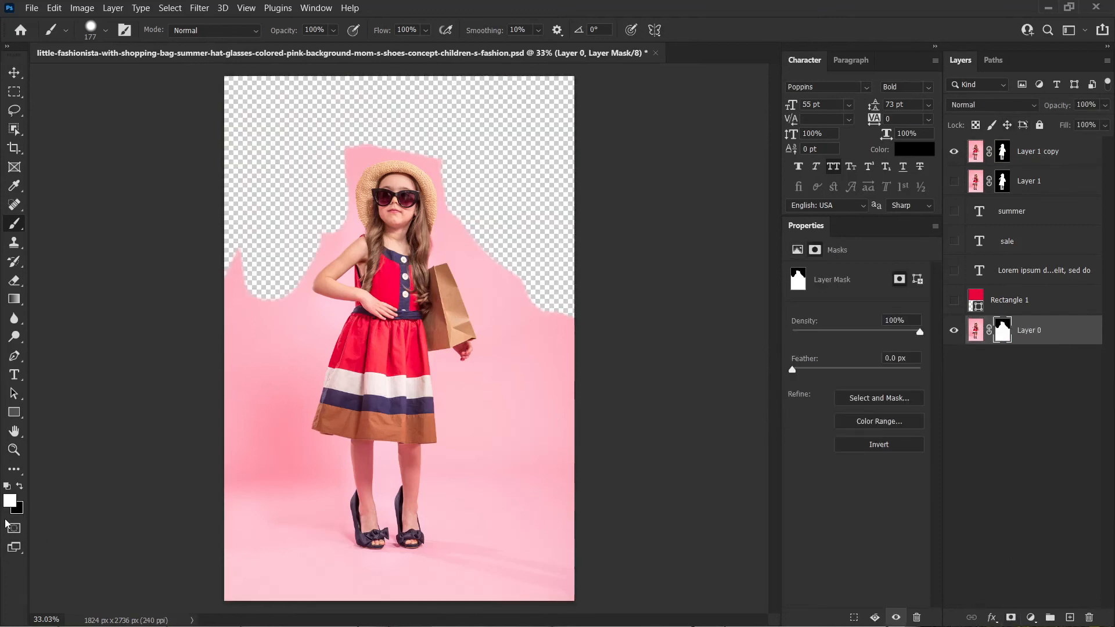
key(ctrl+z)
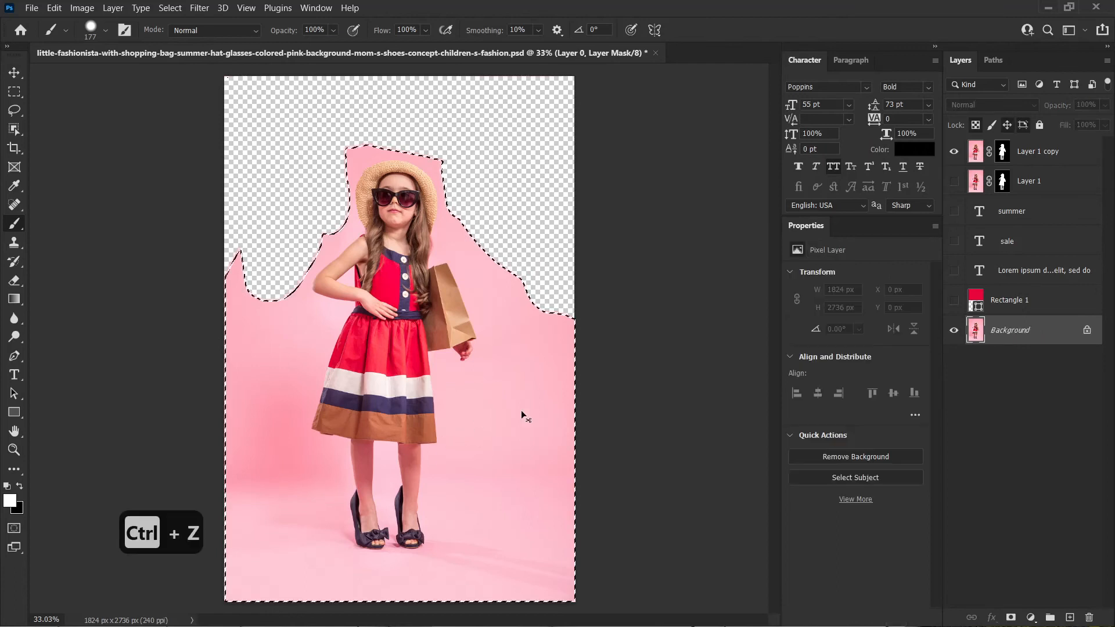
key(ctrl+d)
key(x)
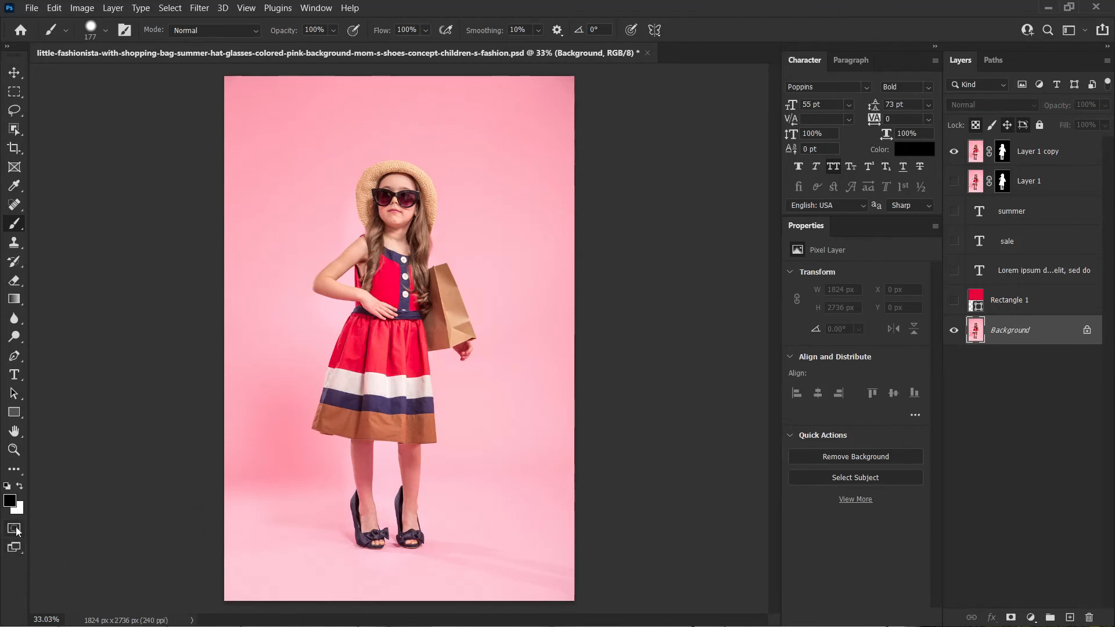
- Set the Quick Mask Options so the color indicates Selected Areas, and stay in Quick Mask mode
double_click(14, 527)
click(482, 206)
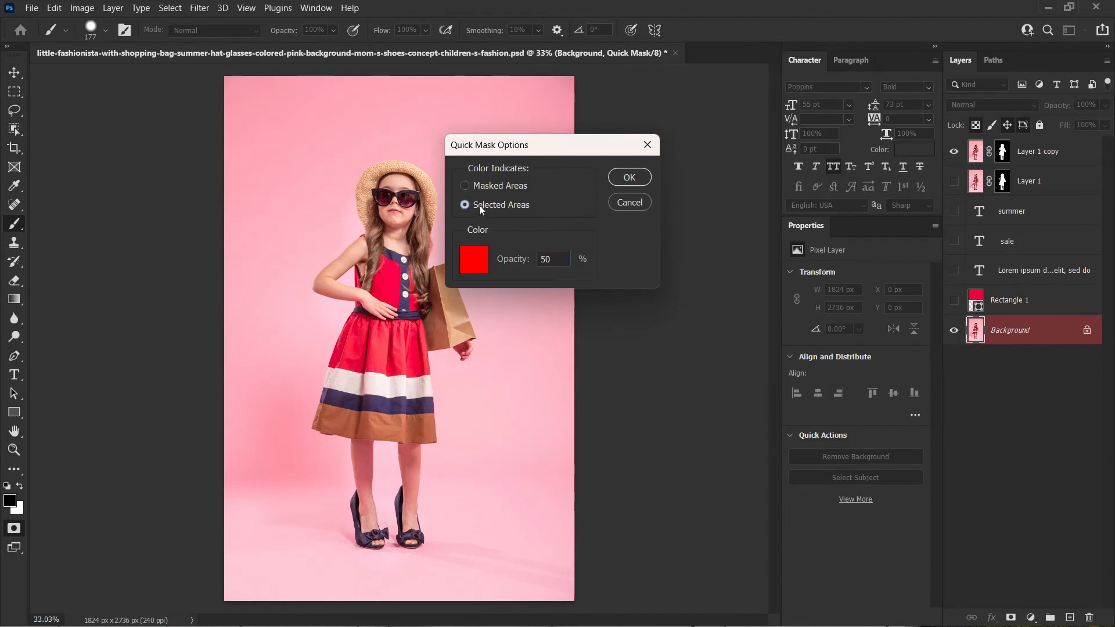
click(629, 177)
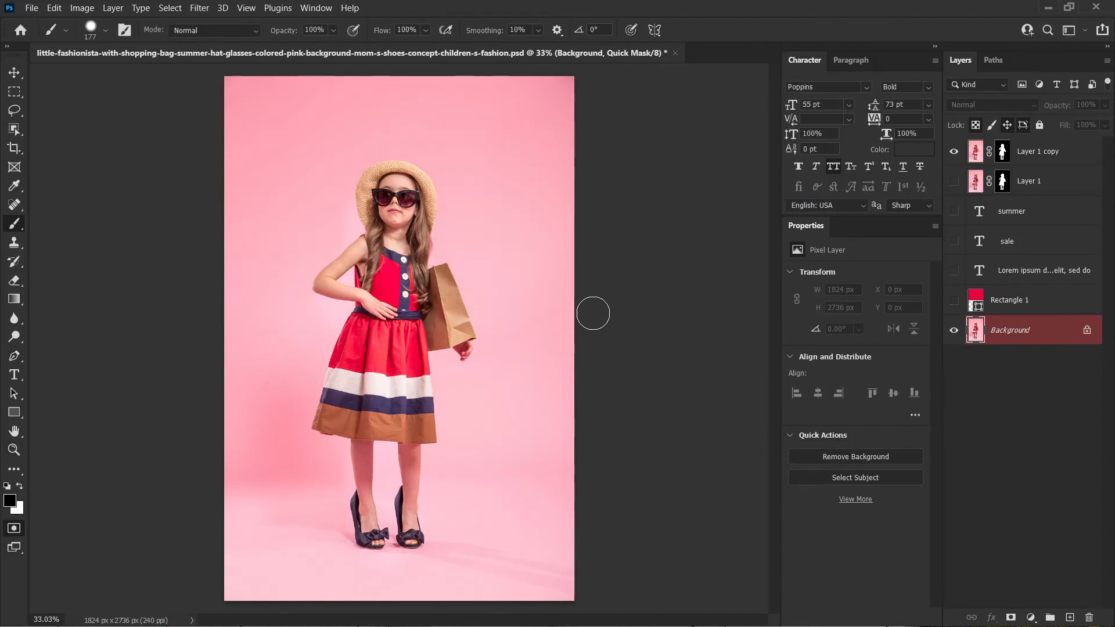
key(q)
key(q)
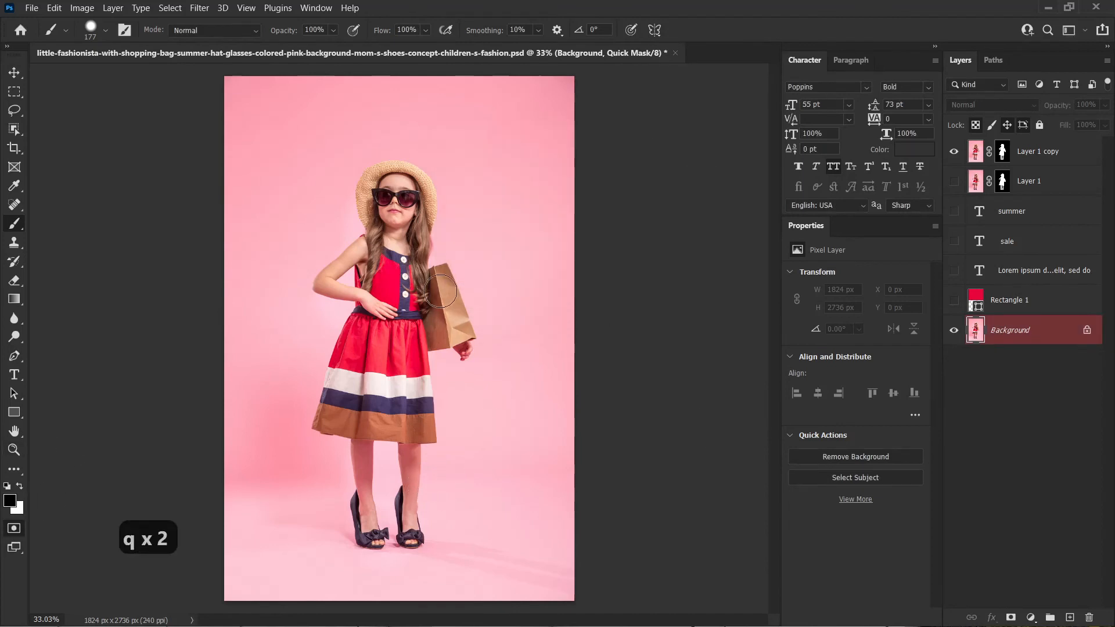
- Try painting a Quick Mask over the girl's hat, arms, bag and dress, compare it with the resulting selection, and deselect
mouse_move(386, 194)
mouse_down()
mouse_move(410, 218)
mouse_move(413, 183)
mouse_move(390, 181)
mouse_move(379, 199)
mouse_move(380, 215)
mouse_move(414, 183)
mouse_move(419, 215)
mouse_move(384, 248)
mouse_move(397, 314)
mouse_move(379, 273)
mouse_move(331, 291)
mouse_move(442, 273)
mouse_move(369, 328)
mouse_move(438, 344)
mouse_move(391, 316)
mouse_move(359, 331)
mouse_move(336, 437)
mouse_move(428, 434)
mouse_move(413, 381)
mouse_move(412, 398)
mouse_move(366, 401)
mouse_move(418, 394)
mouse_up()
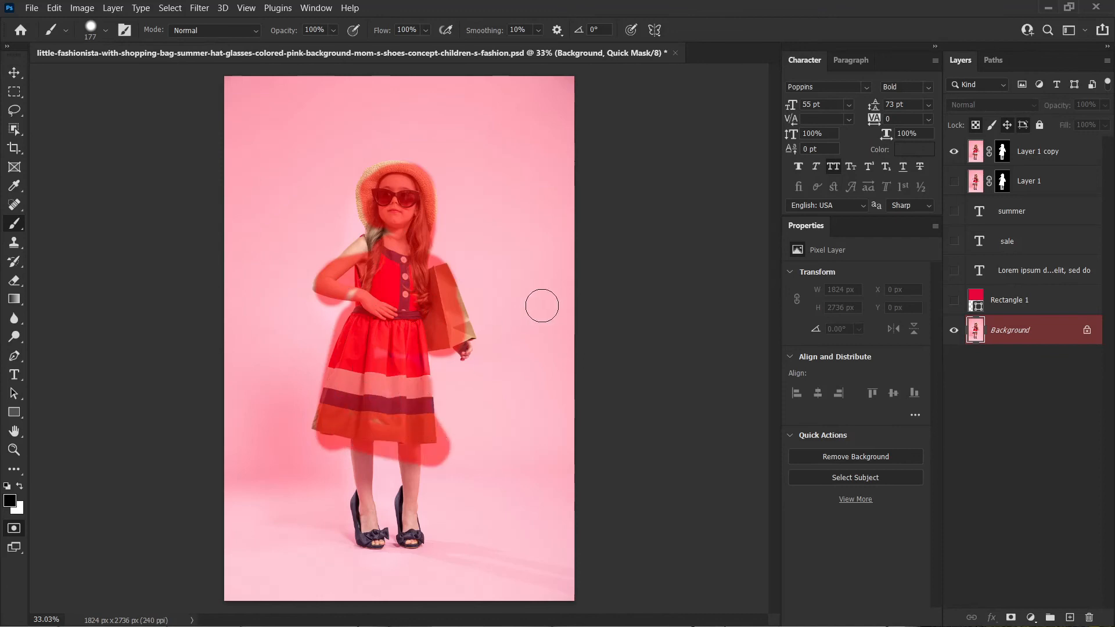
key(q)
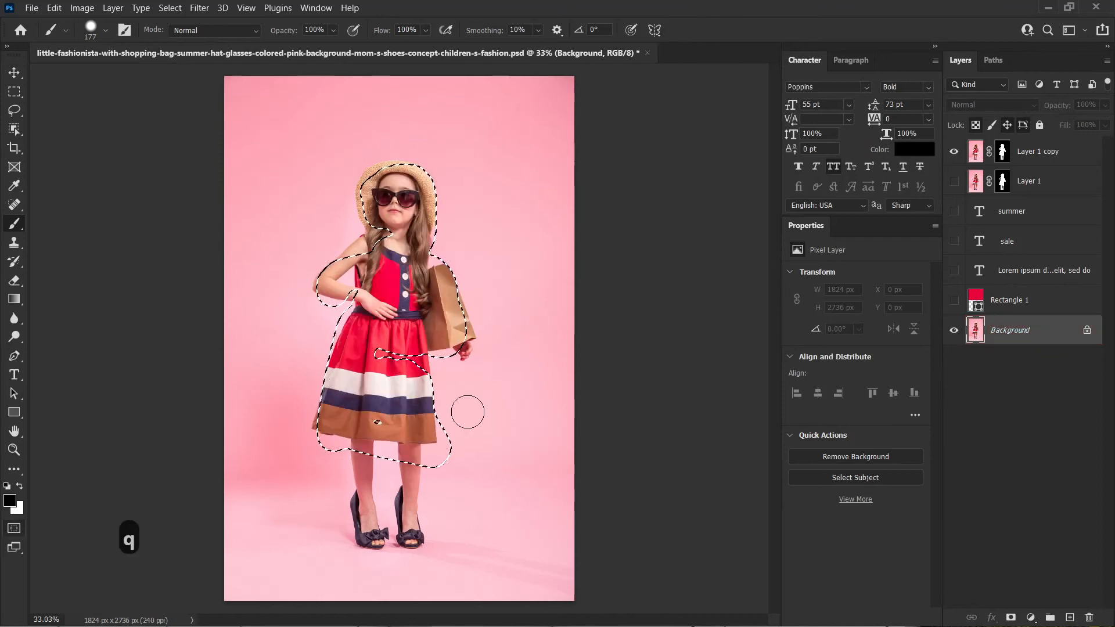
key(q)
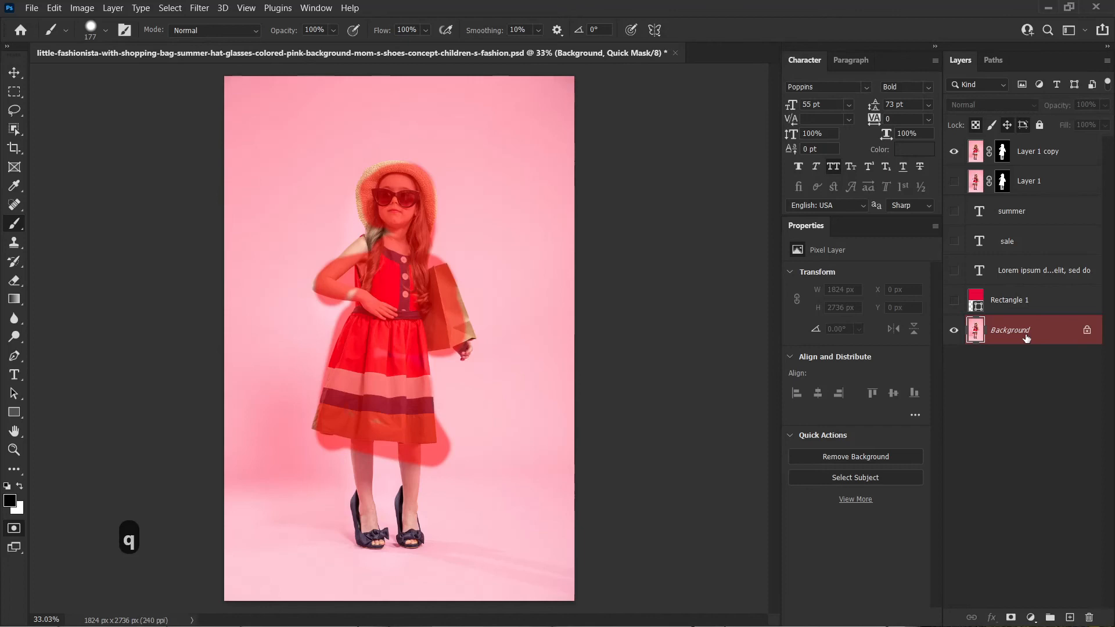
key(q)
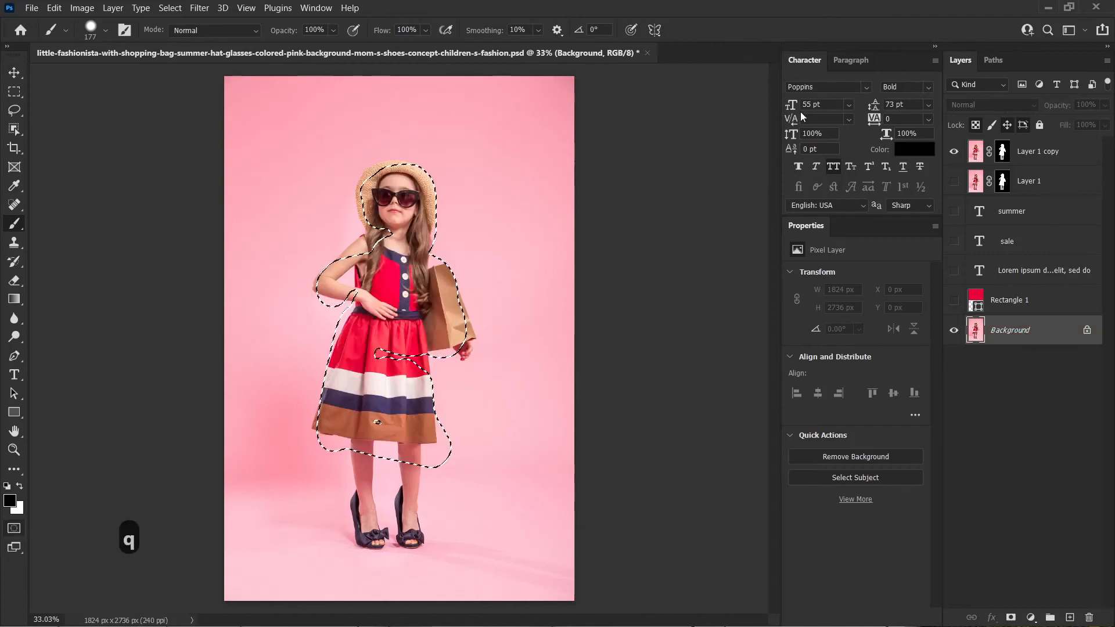
key(ctrl+d)
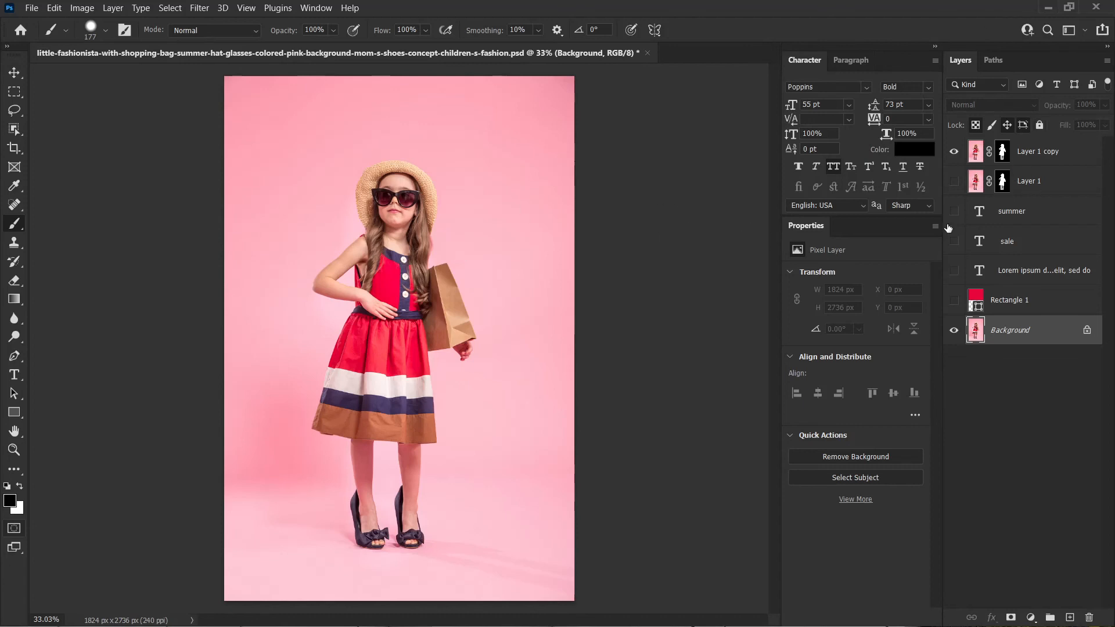
- Duplicate the Background layer and hide all the layers above the copy in a group
key(ctrl+j)
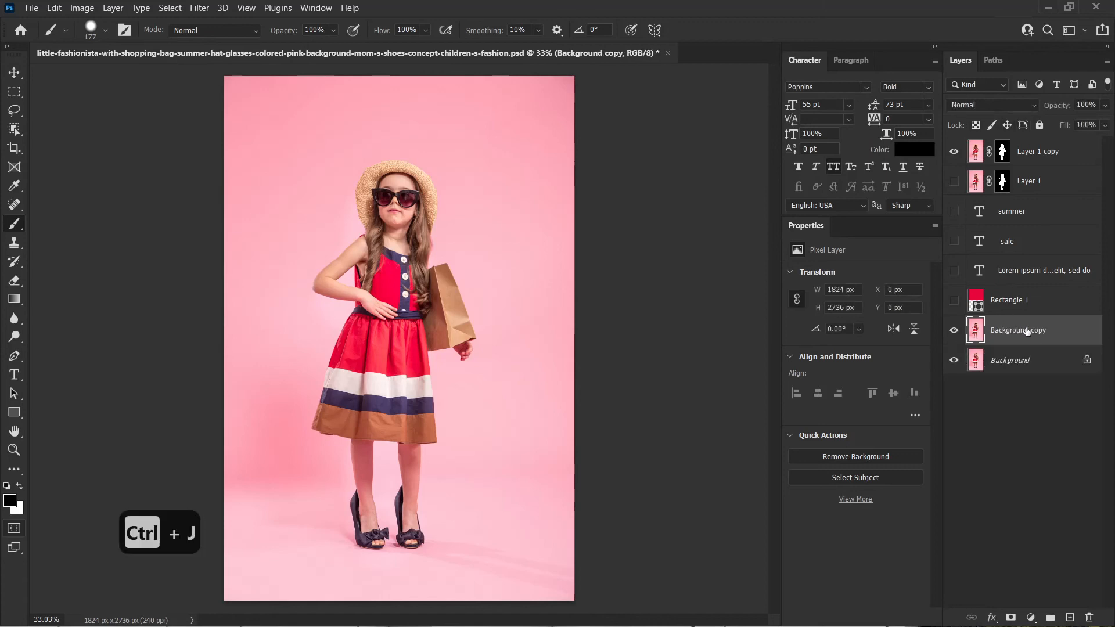
click(1038, 161)
shift+click(1037, 295)
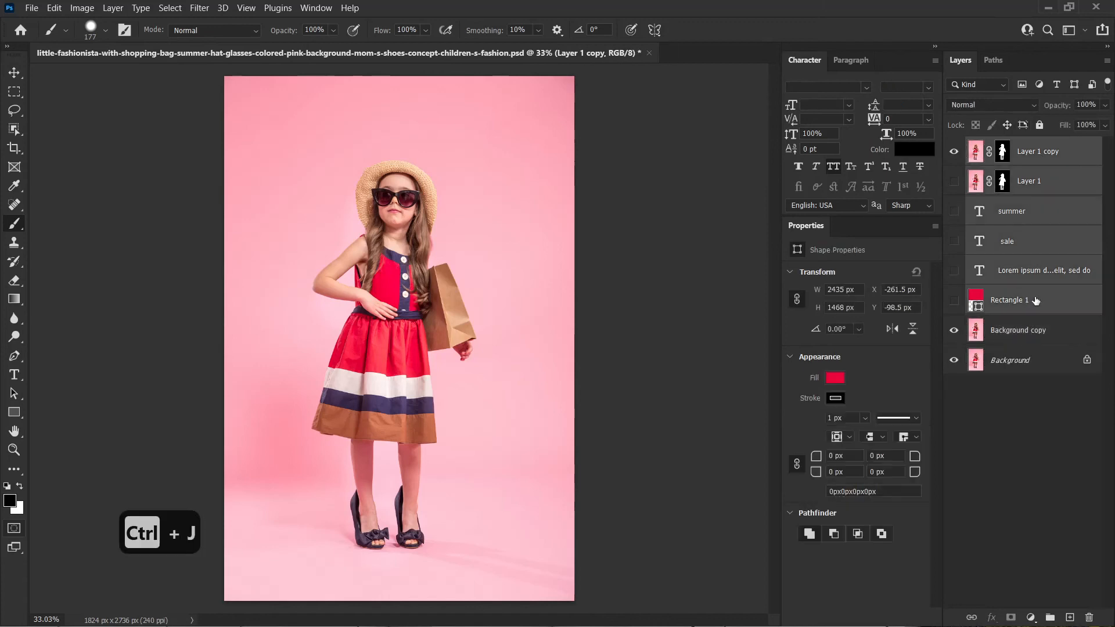
key(ctrl+g)
click(954, 146)
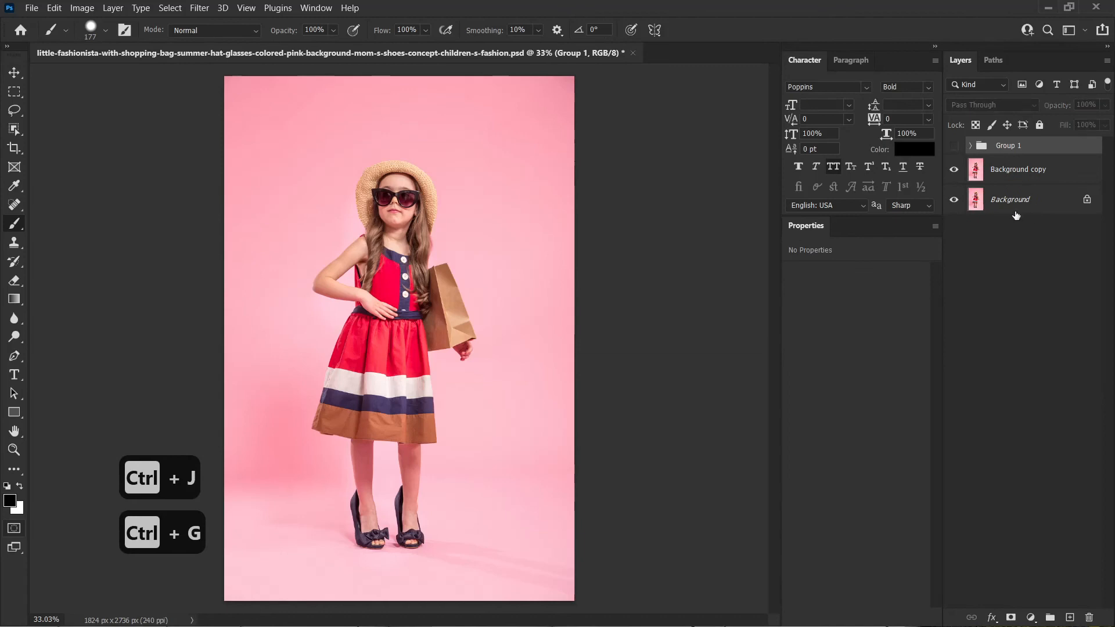
- Select the girl on the Background copy layer with Select Subject and convert the selection into a work path
click(1019, 176)
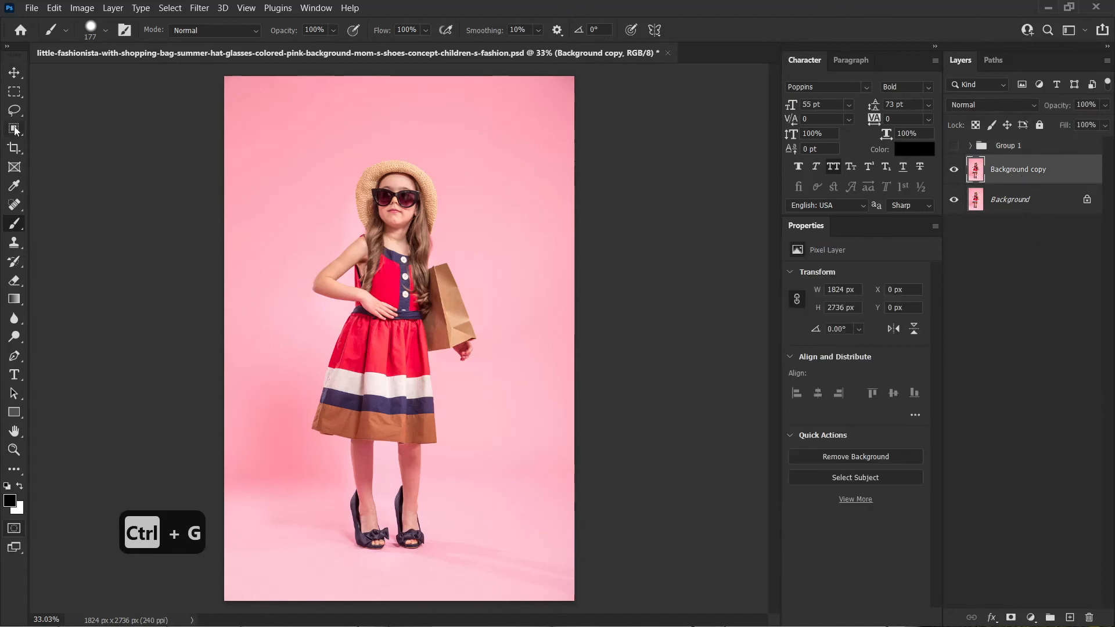
click(11, 357)
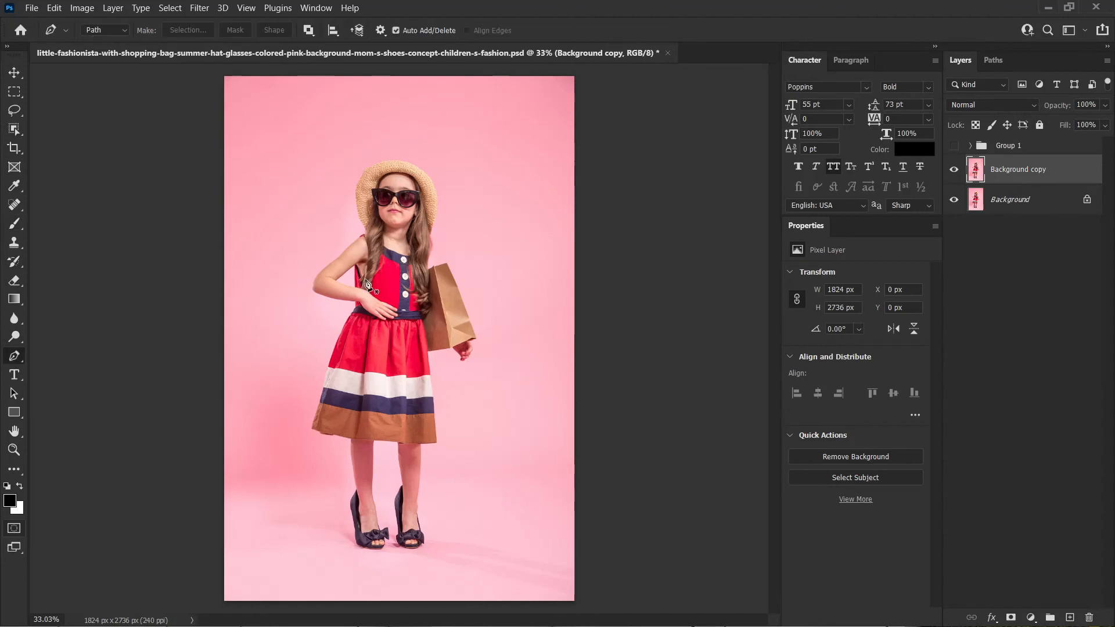
key(w)
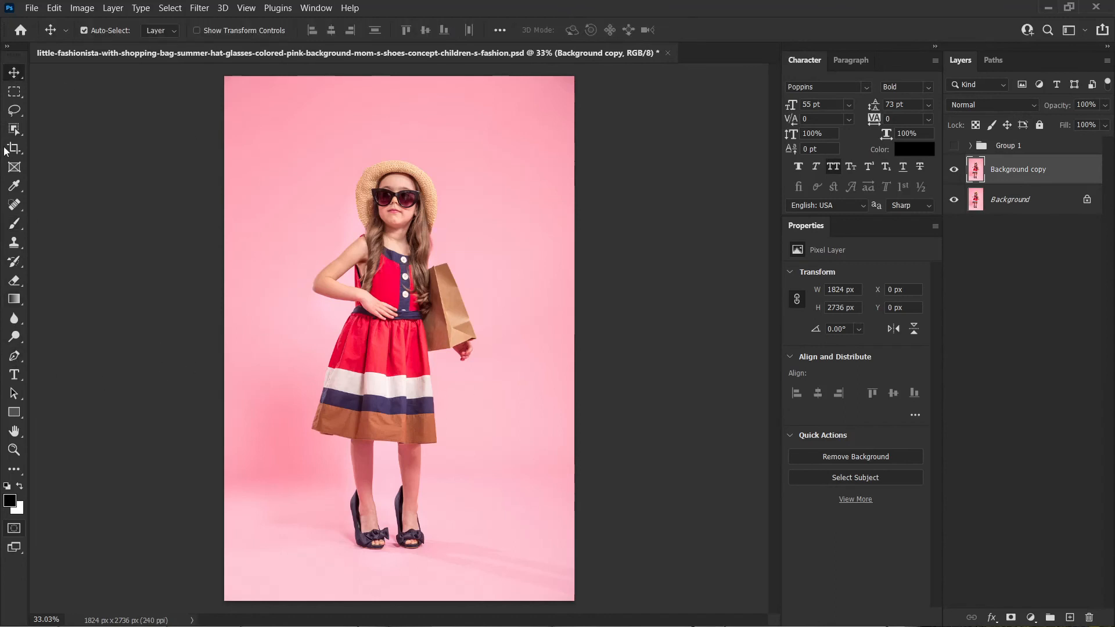
click(534, 30)
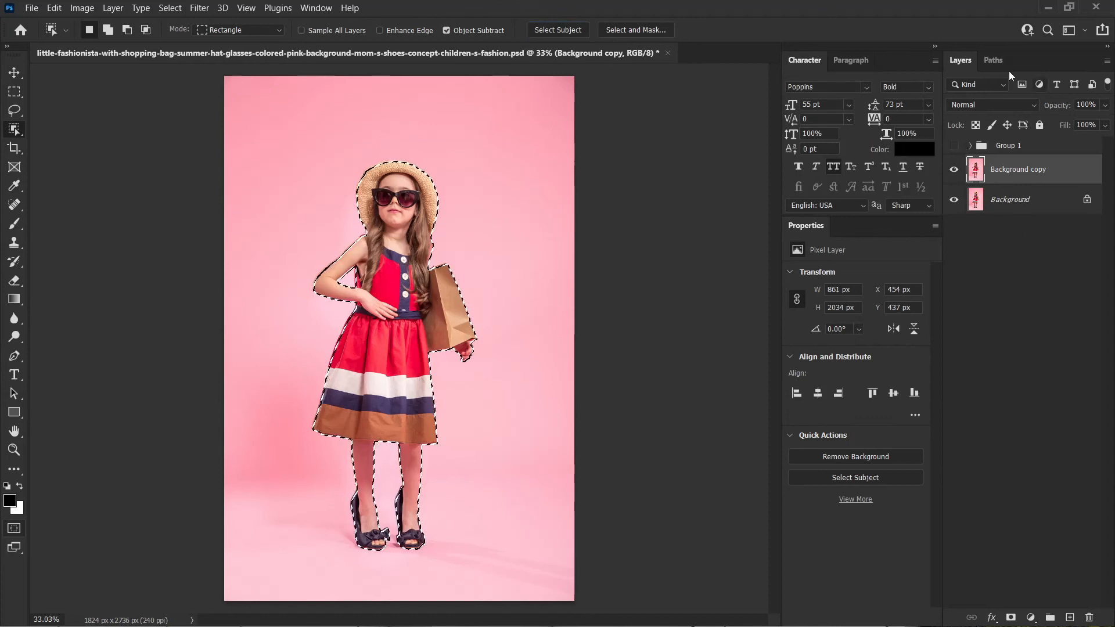
click(994, 61)
click(1017, 617)
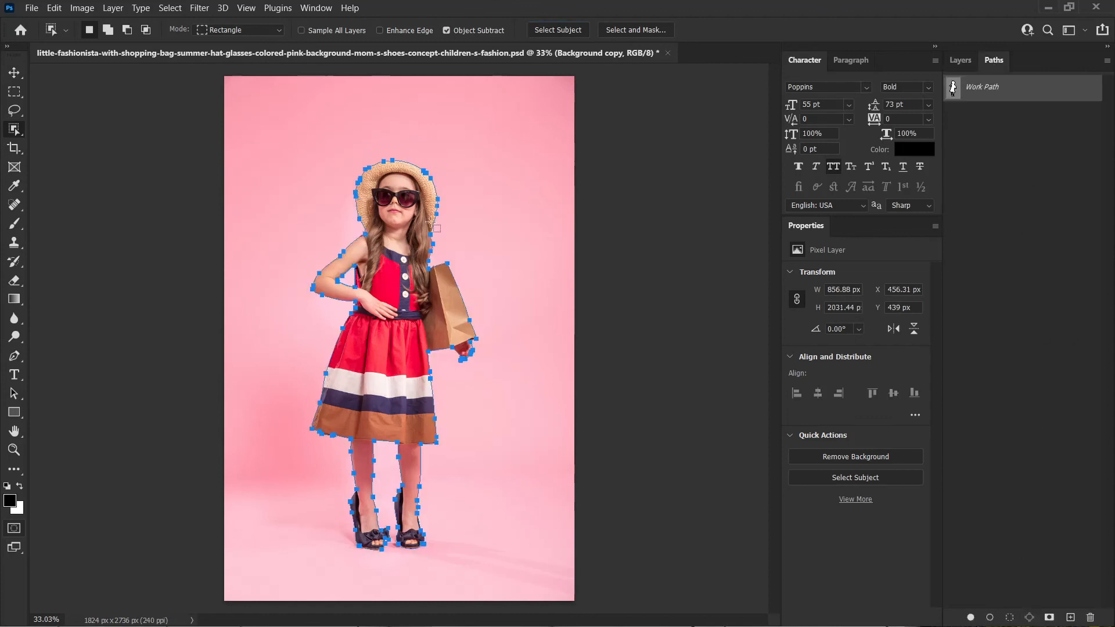
- Add a vector mask to the Background copy layer from the work path around the girl
click(12, 74)
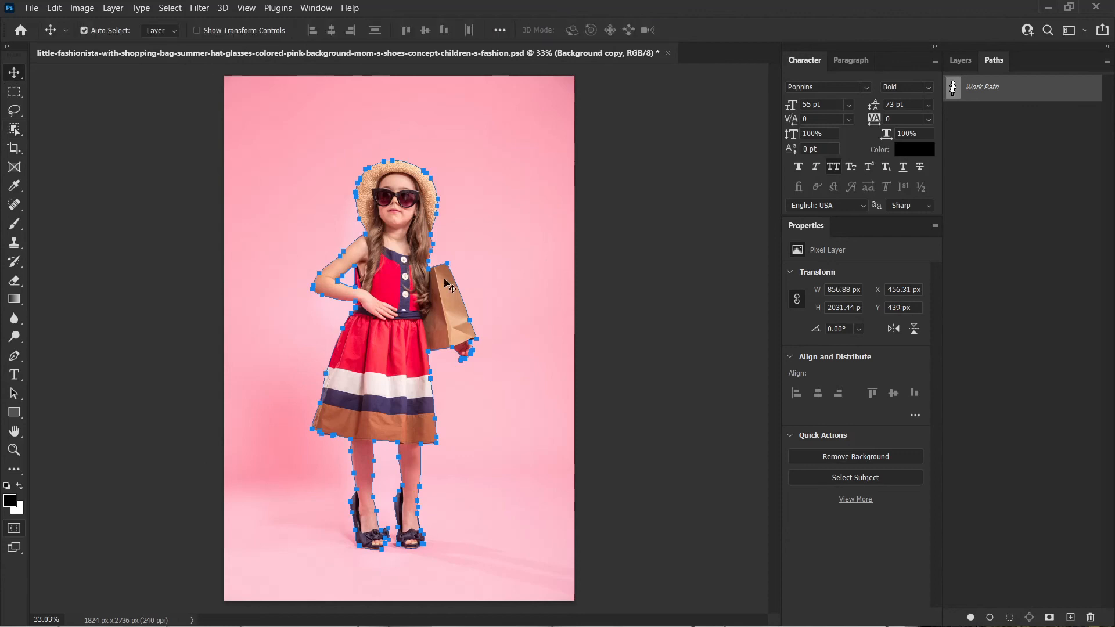
click(973, 63)
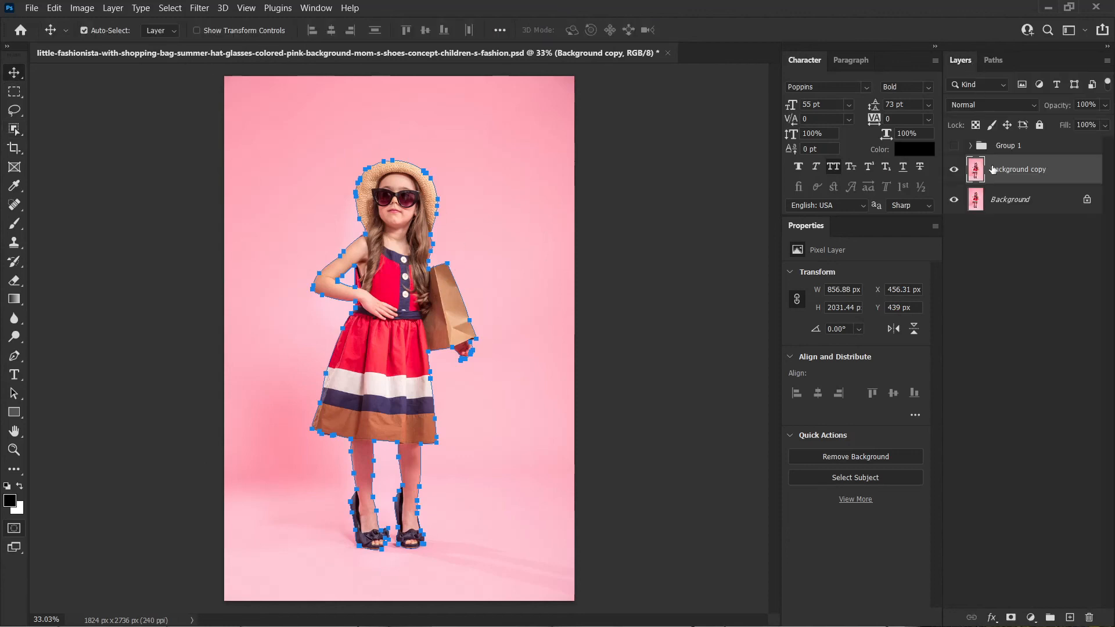
key(ctrl)
ctrl+click(1011, 618)
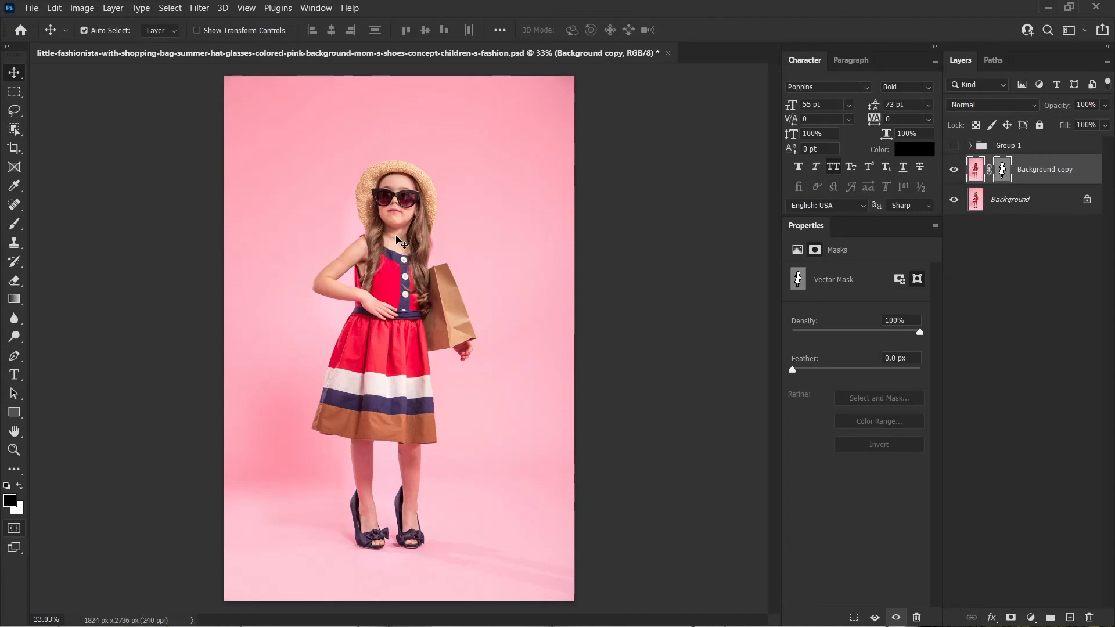
- Display the vector mask's anchor points with the Direct Selection tool and hide the Background layer
click(15, 223)
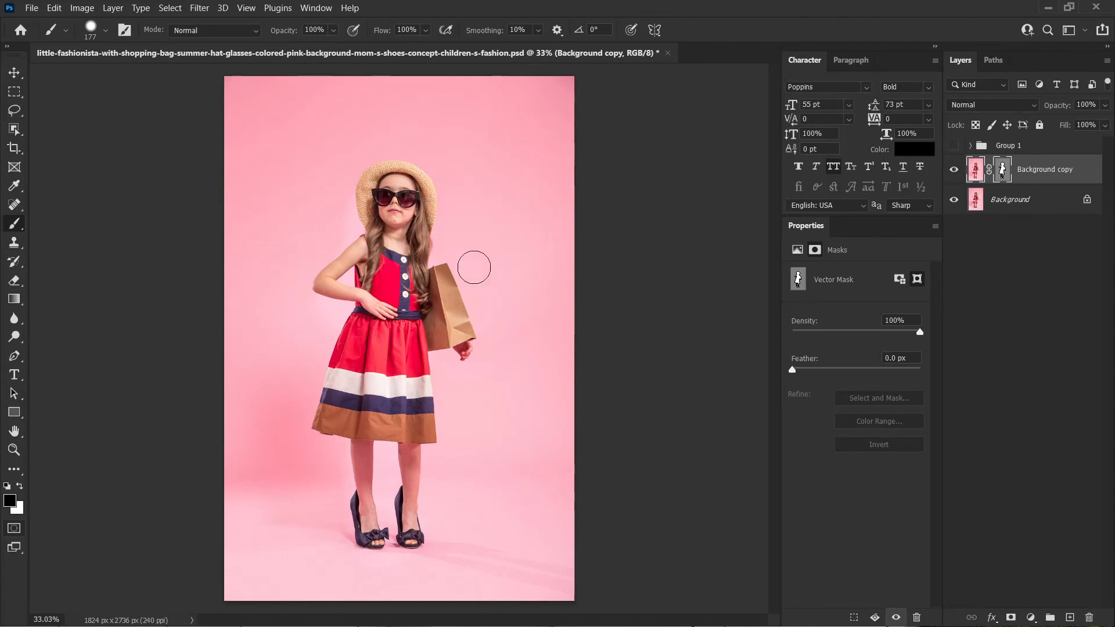
click(14, 73)
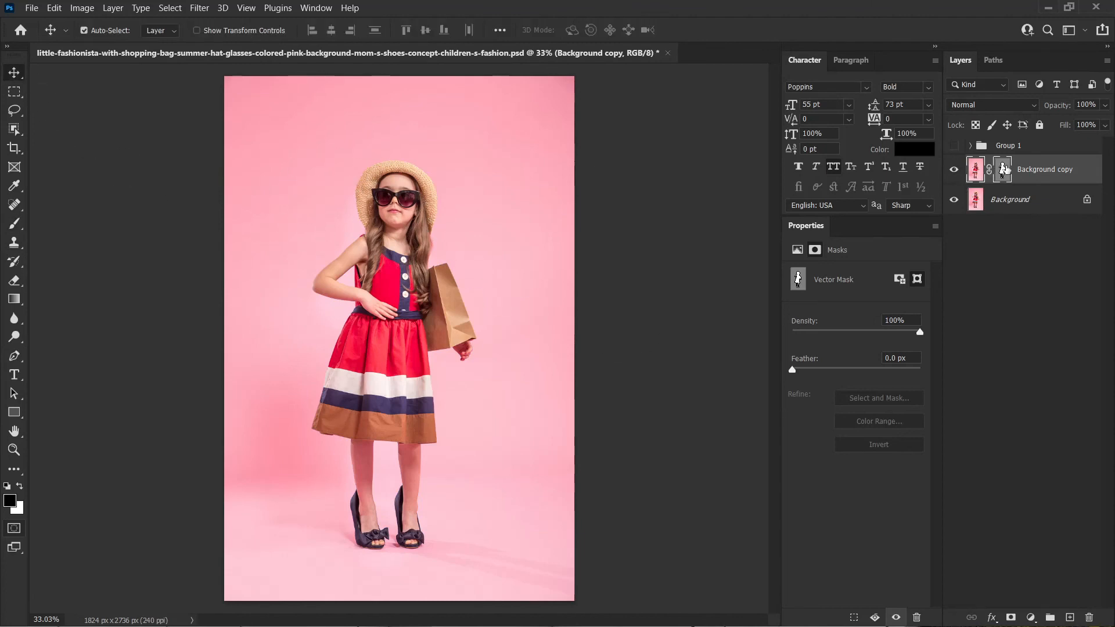
click(14, 394)
click(75, 407)
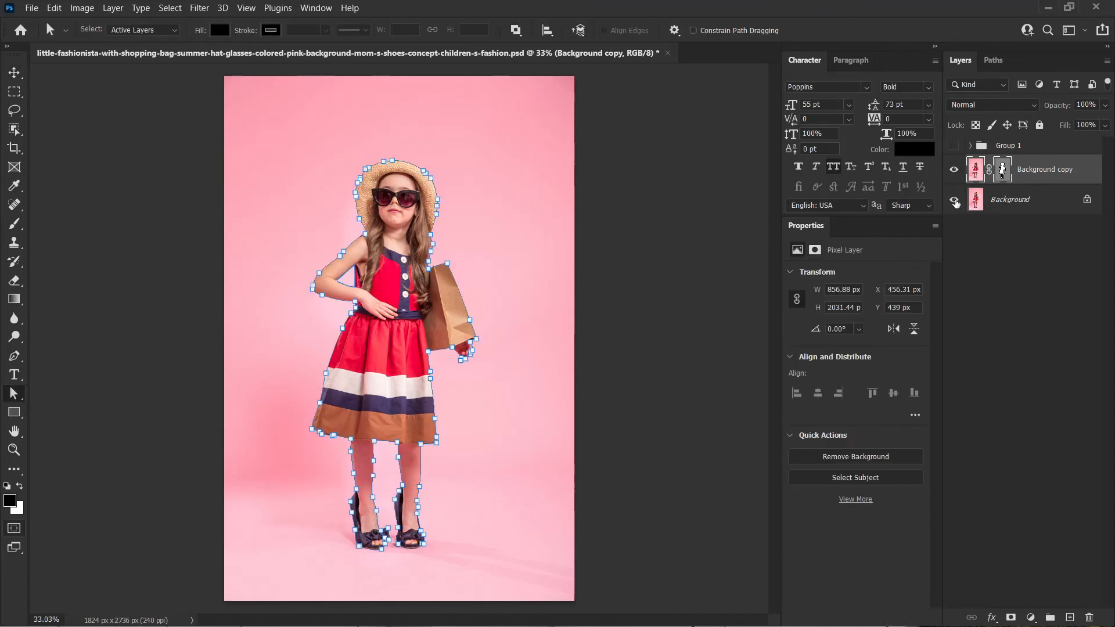
click(954, 199)
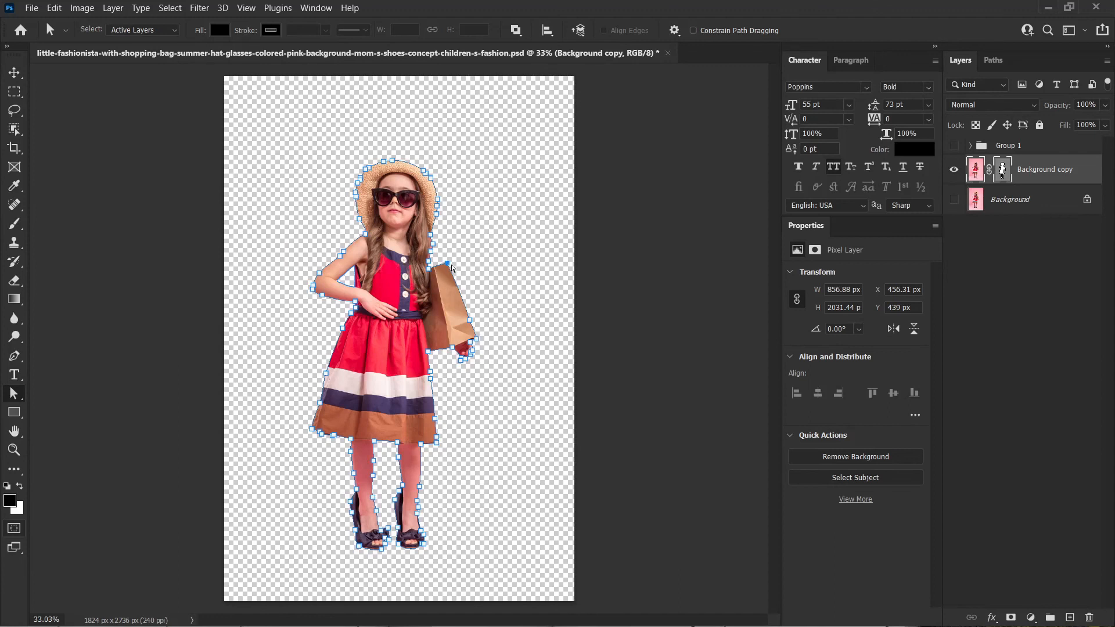
- Try reshaping the vector mask by moving its anchor points beside the shopping bag, and undo the changes
drag(448, 265, 476, 312)
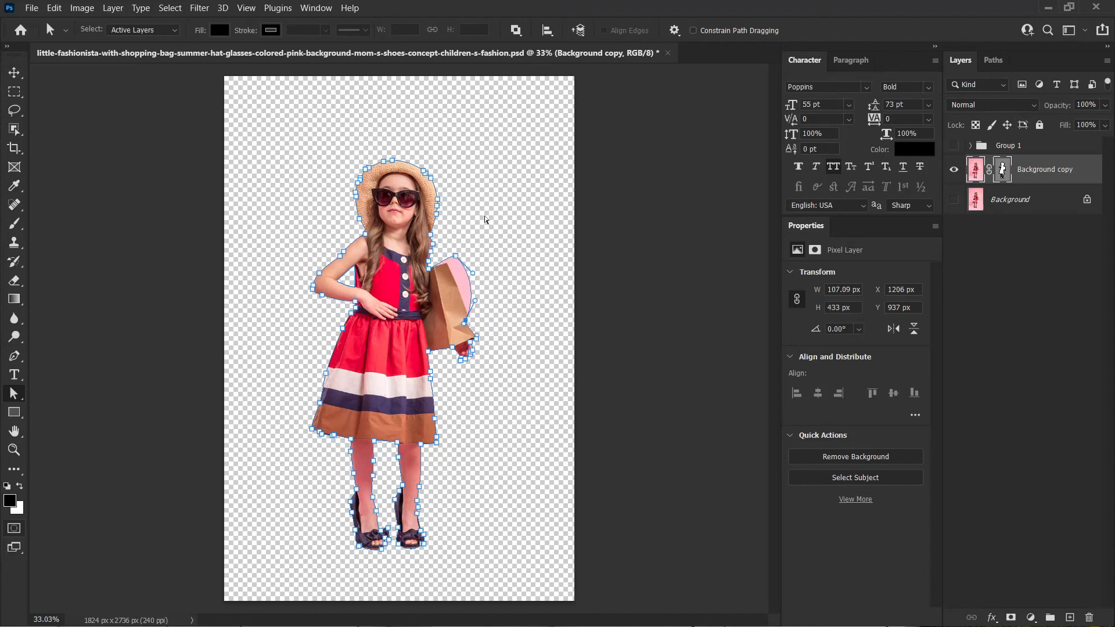
key(ctrl+z)
key(ctrl+z)
key(ctrl+z)
key(ctrl+z)
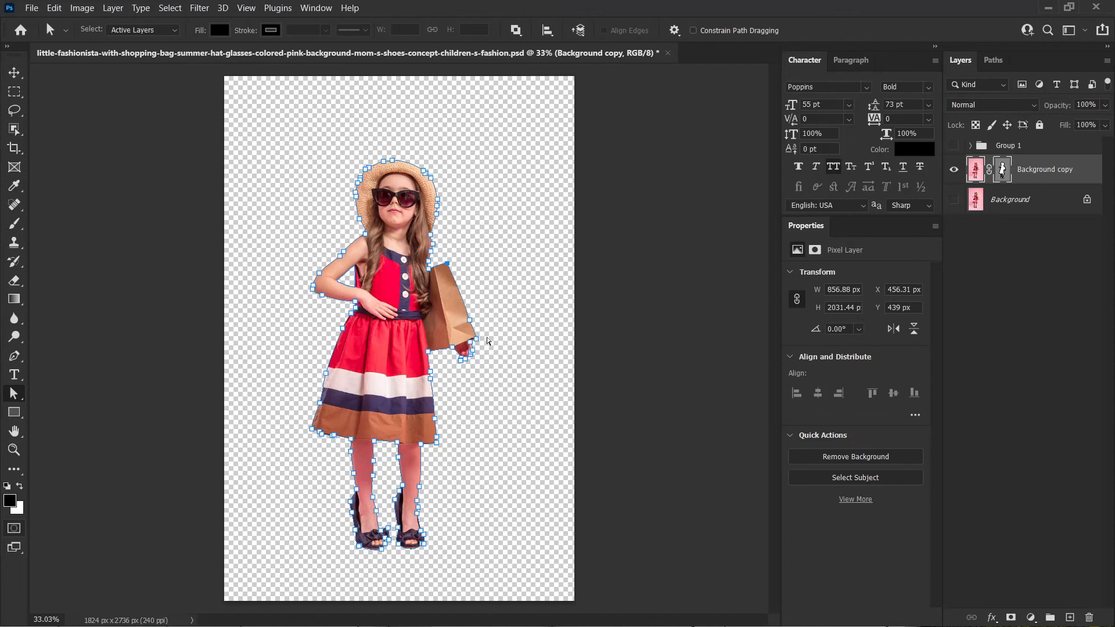
- Examine the vector mask's path around the girl's forearm and waist, toggling the mask's selection on the Background copy layer
right_click(15, 395)
click(79, 404)
click(354, 306)
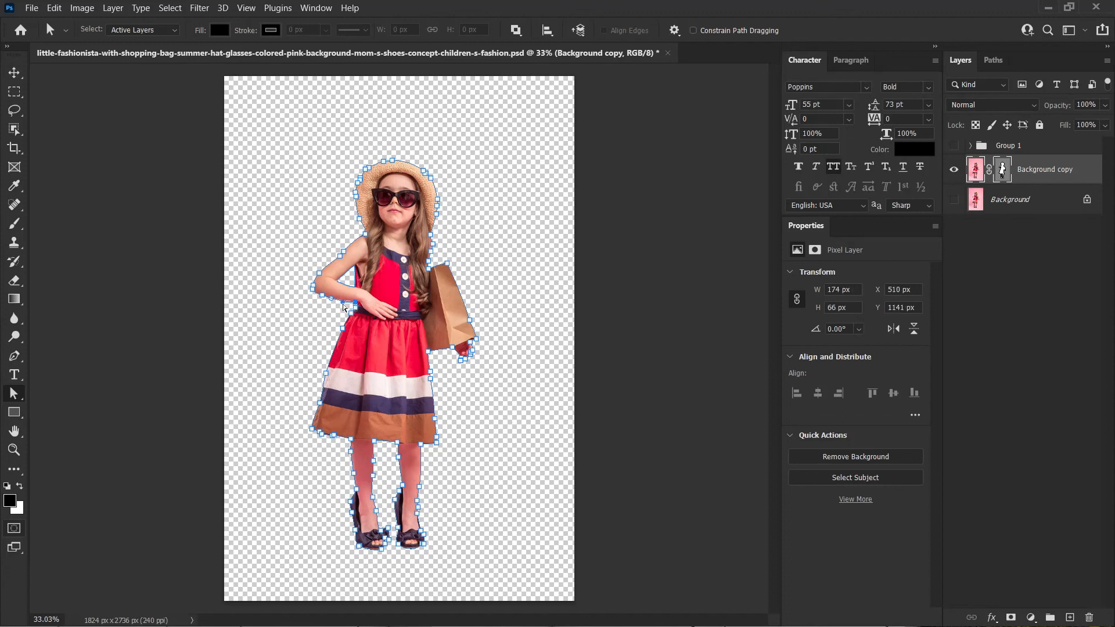
drag(343, 302, 342, 299)
click(1000, 169)
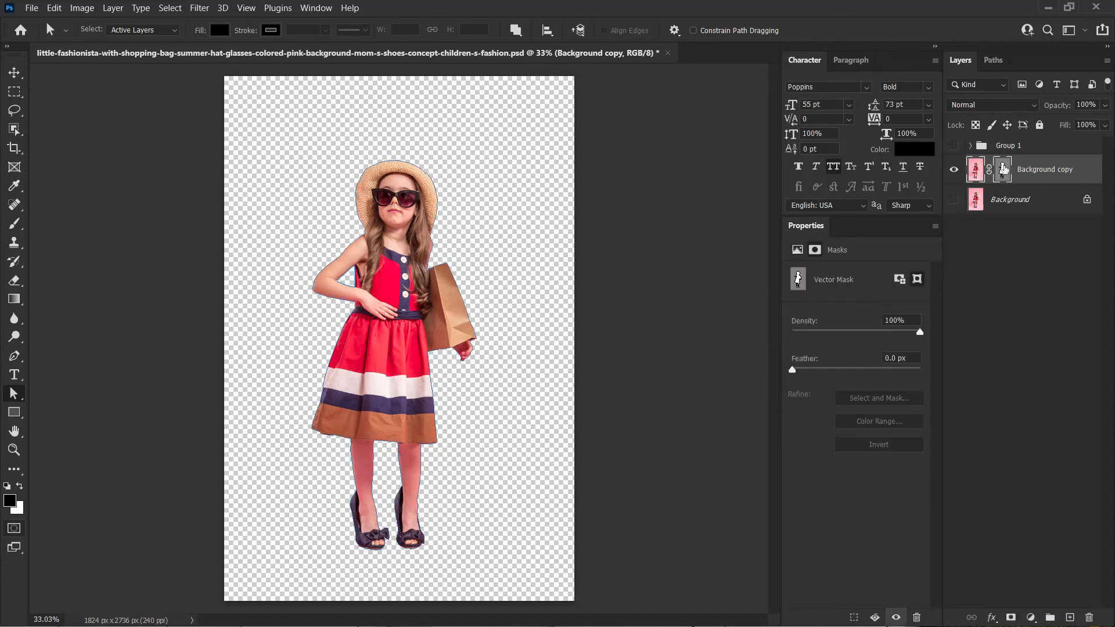
click(1003, 168)
click(1002, 167)
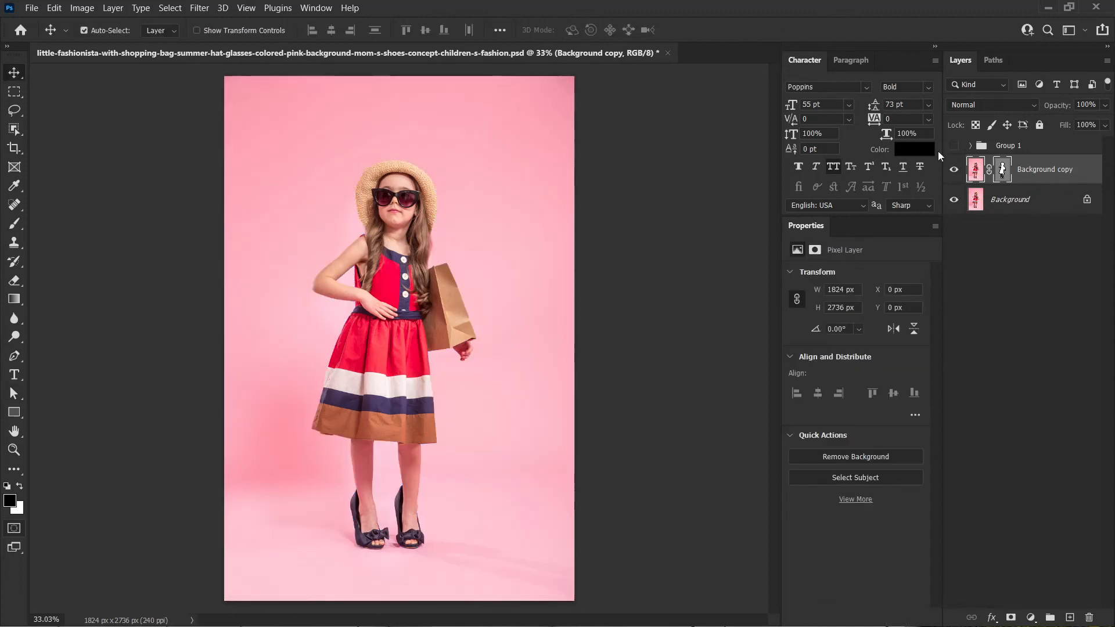
- Hide the Background copy layer and show Group 1 with Layer 1, the text layers and Rectangle 1 turned on
click(953, 146)
click(953, 169)
click(970, 145)
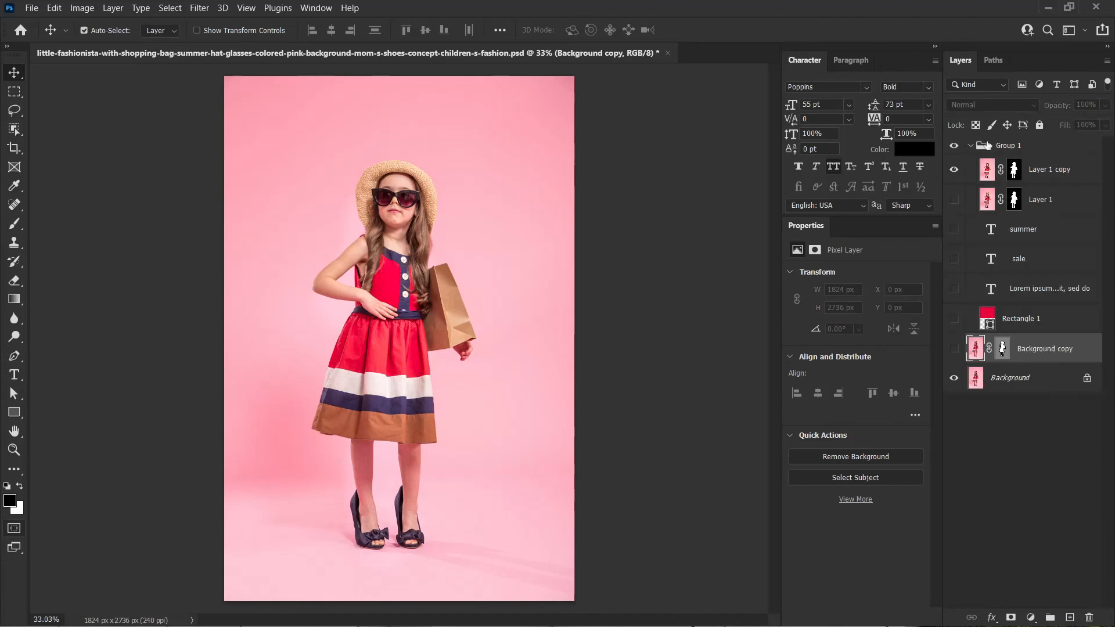
drag(954, 199, 957, 317)
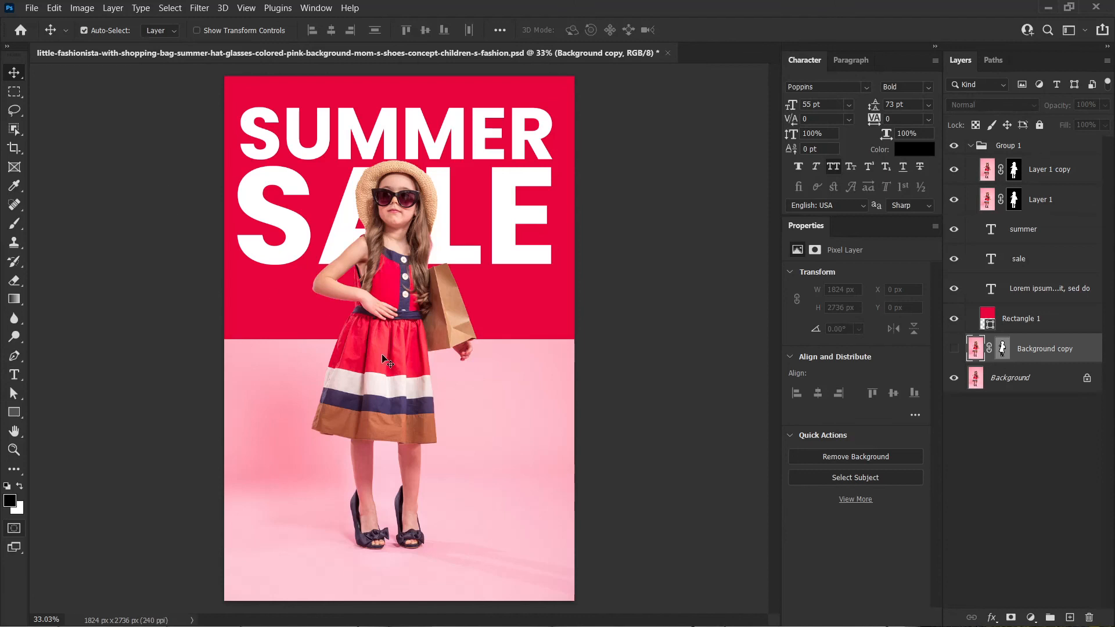